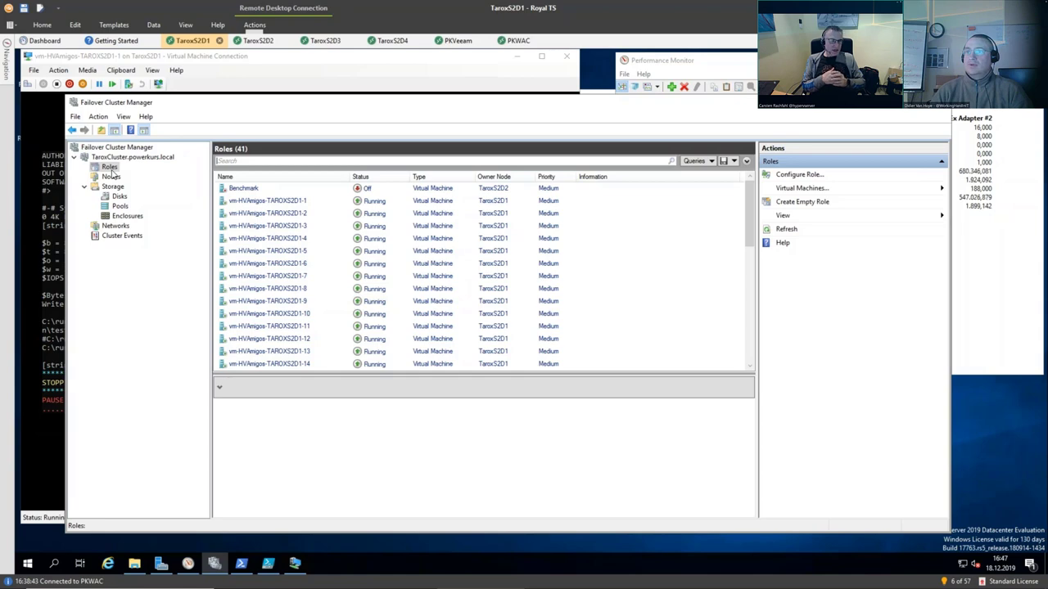
Review the subnets of the SMB1, SMB2 and MGMT networks in TaroxCluster
{"action": "key", "text": "Down"}
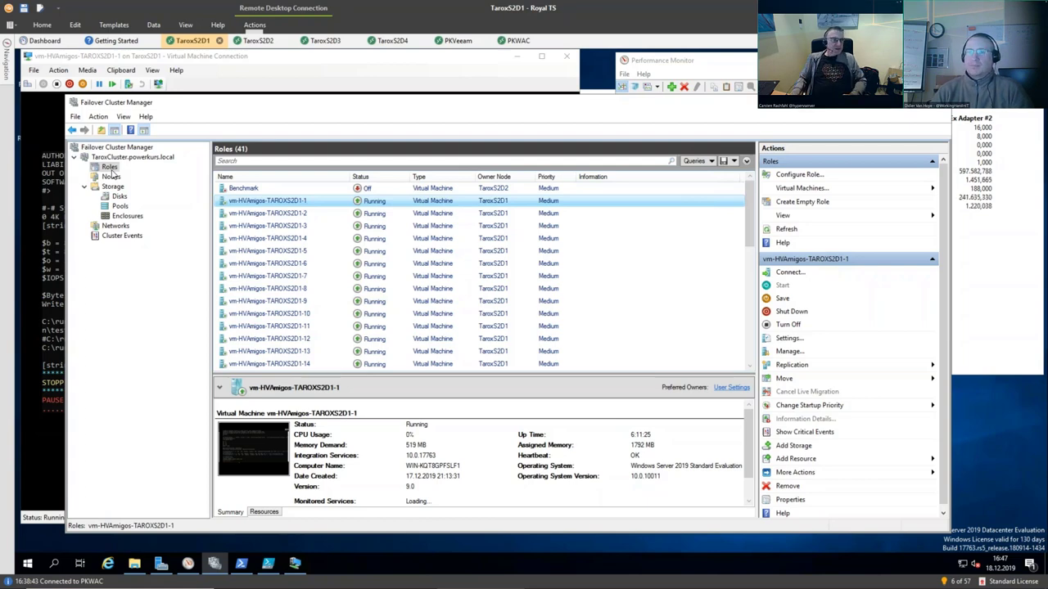
{"action": "left_click", "coordinate": [117, 227]}
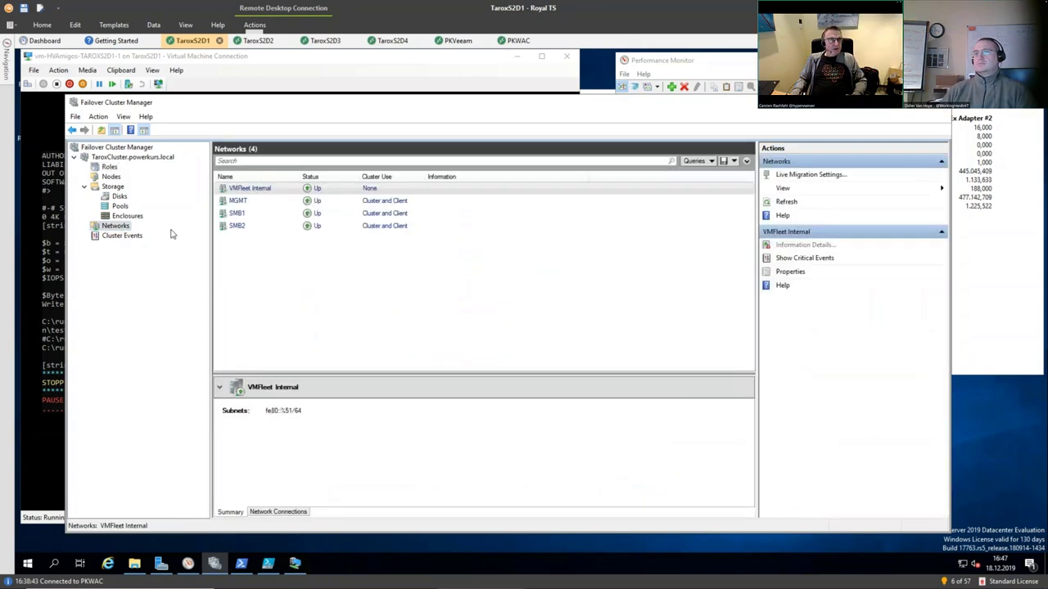
{"action": "left_click", "coordinate": [236, 214]}
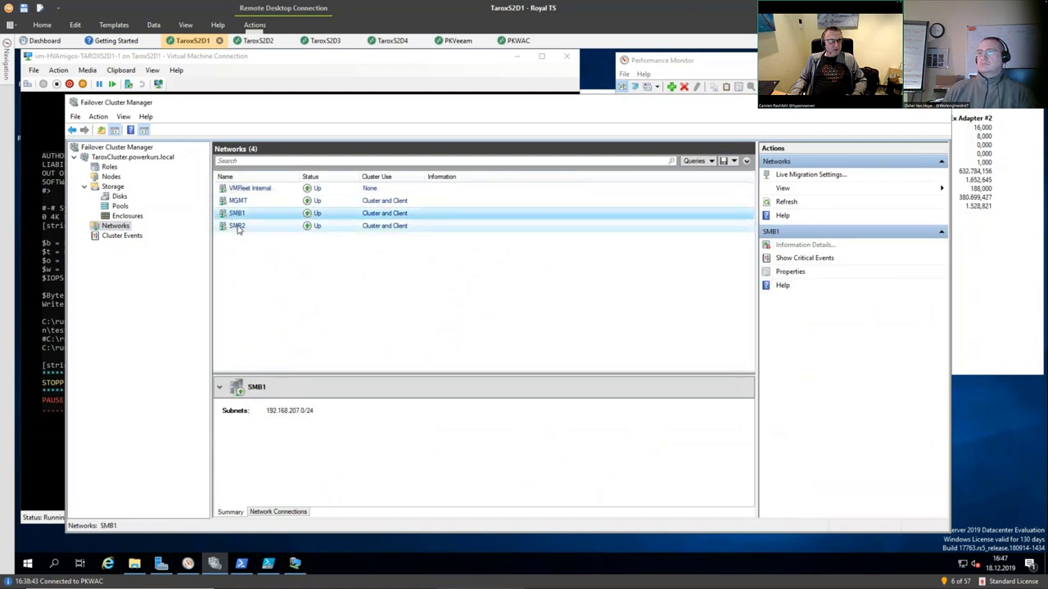
{"action": "left_click", "coordinate": [237, 226]}
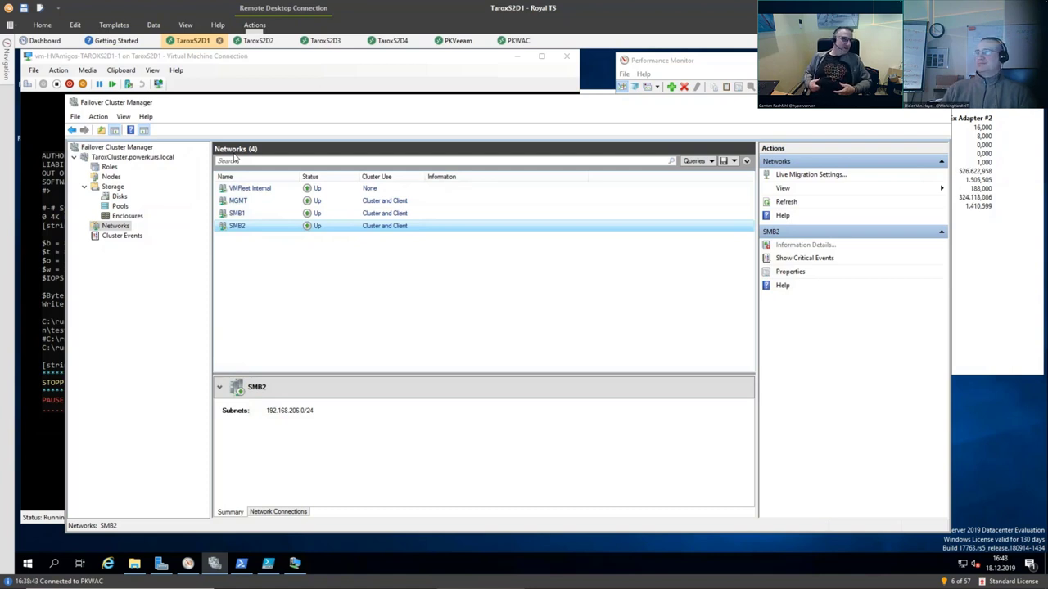
{"action": "left_click", "coordinate": [270, 200]}
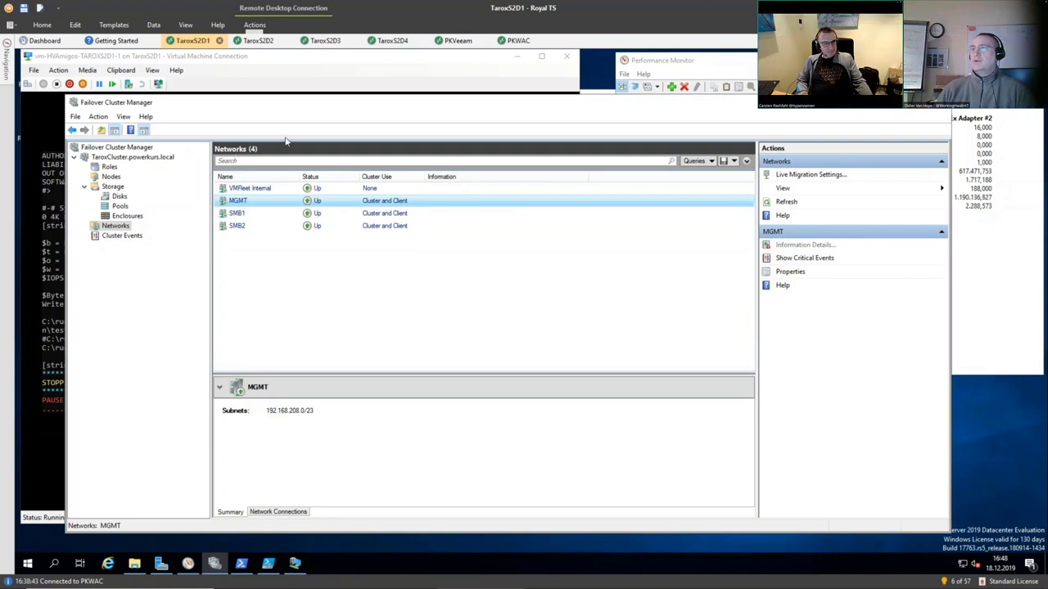
Switch to the TaroxS2D3 session and examine the TAROXSOFS role's SOFSS2D3Disk share in Failover Cluster Manager
{"action": "left_click", "coordinate": [323, 42]}
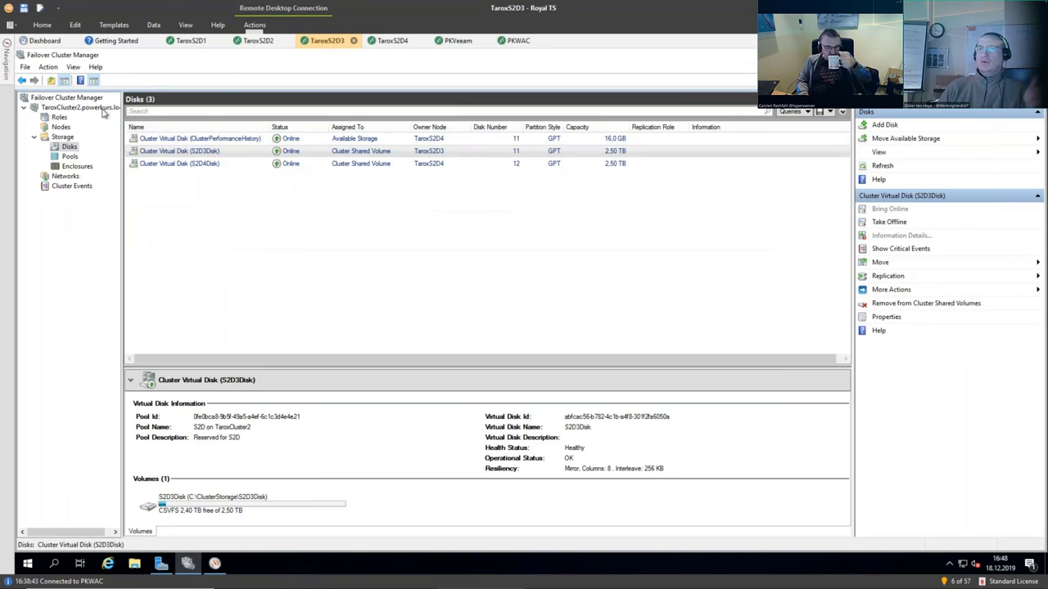
{"action": "left_click_drag", "start_coordinate": [123, 114], "coordinate": [145, 114]}
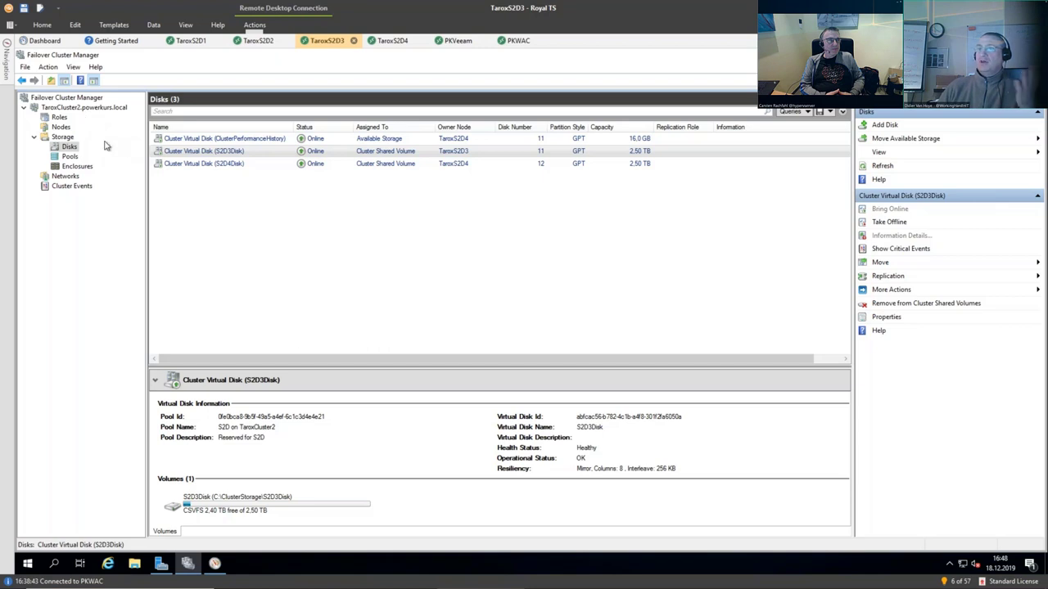
{"action": "left_click", "coordinate": [162, 150]}
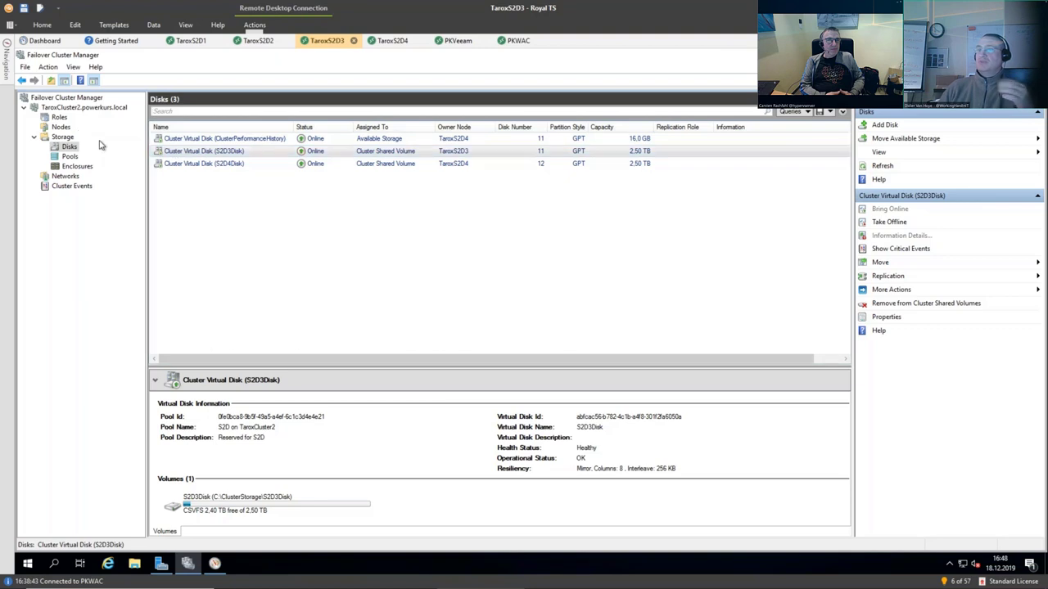
{"action": "left_click", "coordinate": [59, 117]}
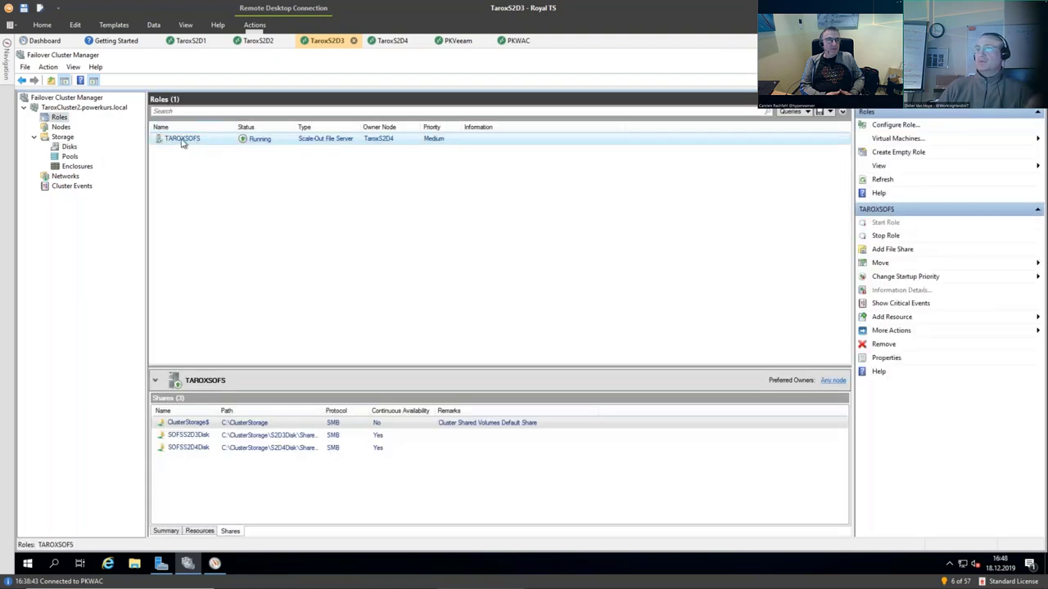
{"action": "left_click", "coordinate": [203, 438]}
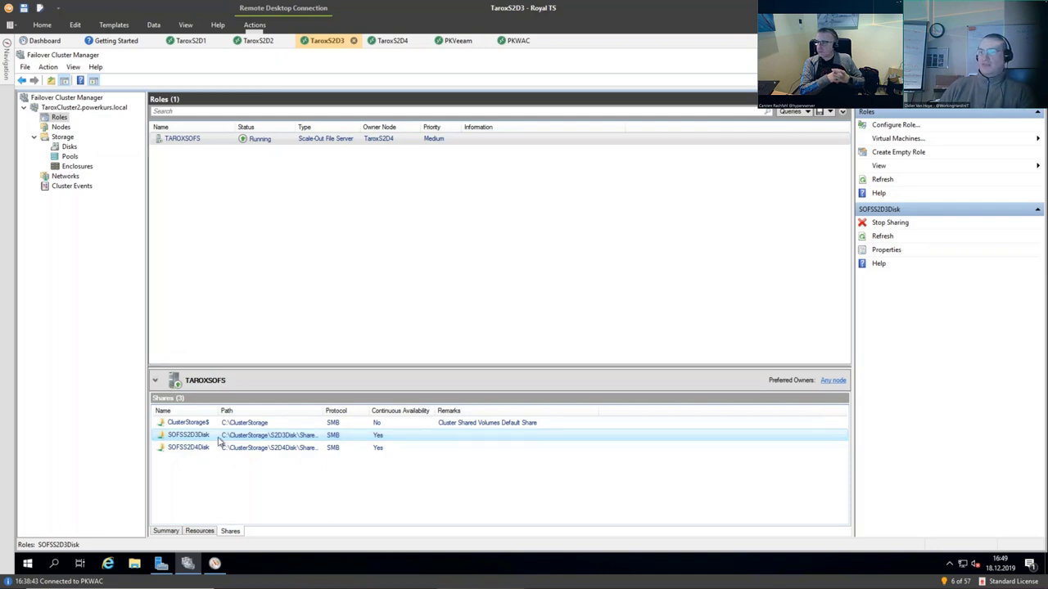
Check the SMB1 network's properties on TaroxCluster2, including its client connection setting, and close them
{"action": "left_click", "coordinate": [65, 177]}
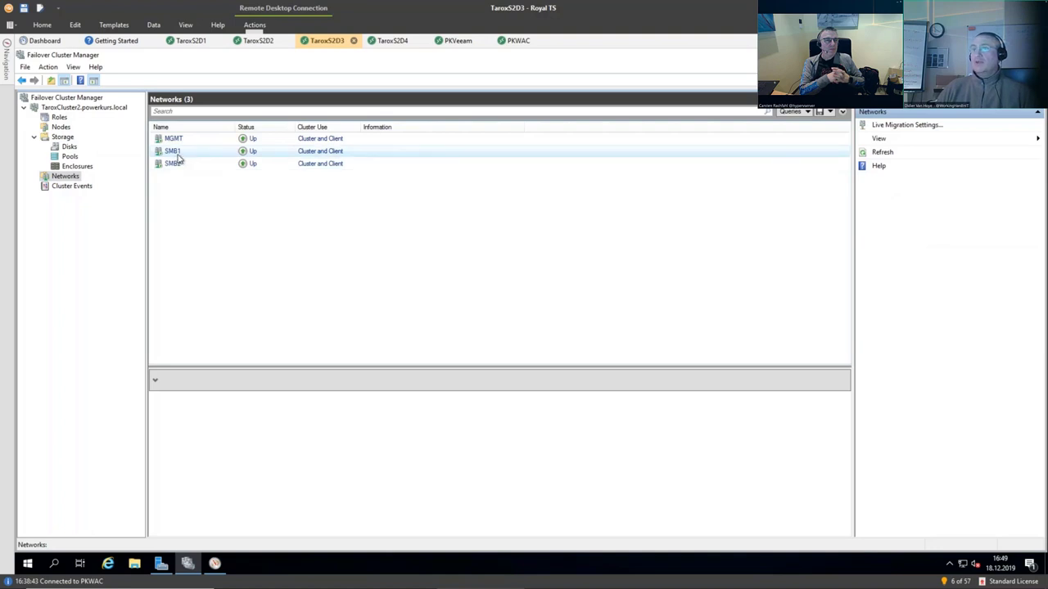
{"action": "left_click", "coordinate": [175, 153]}
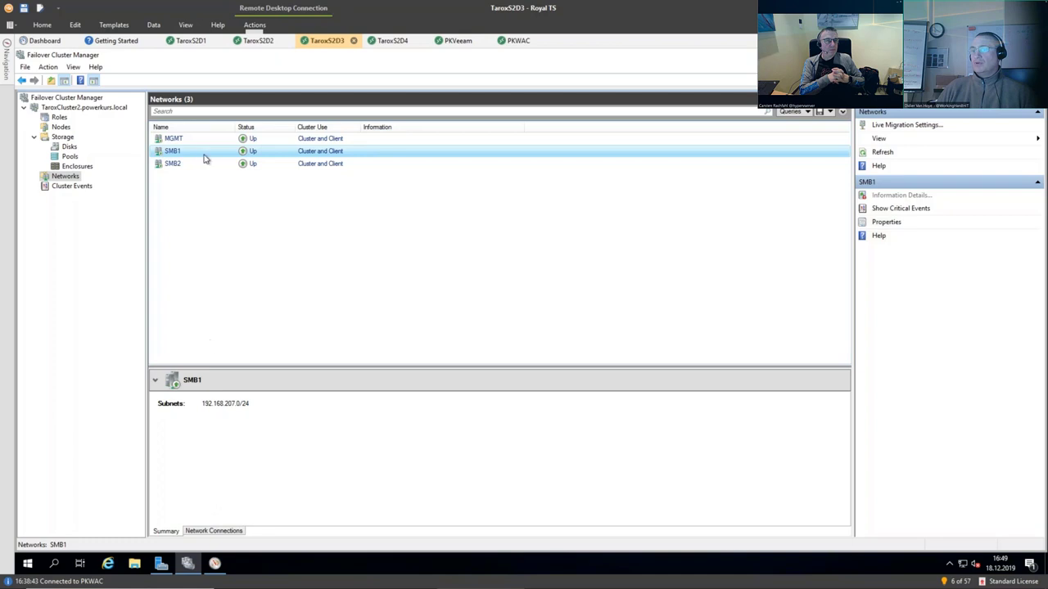
{"action": "right_click", "coordinate": [190, 154]}
{"action": "right_click", "coordinate": [186, 150]}
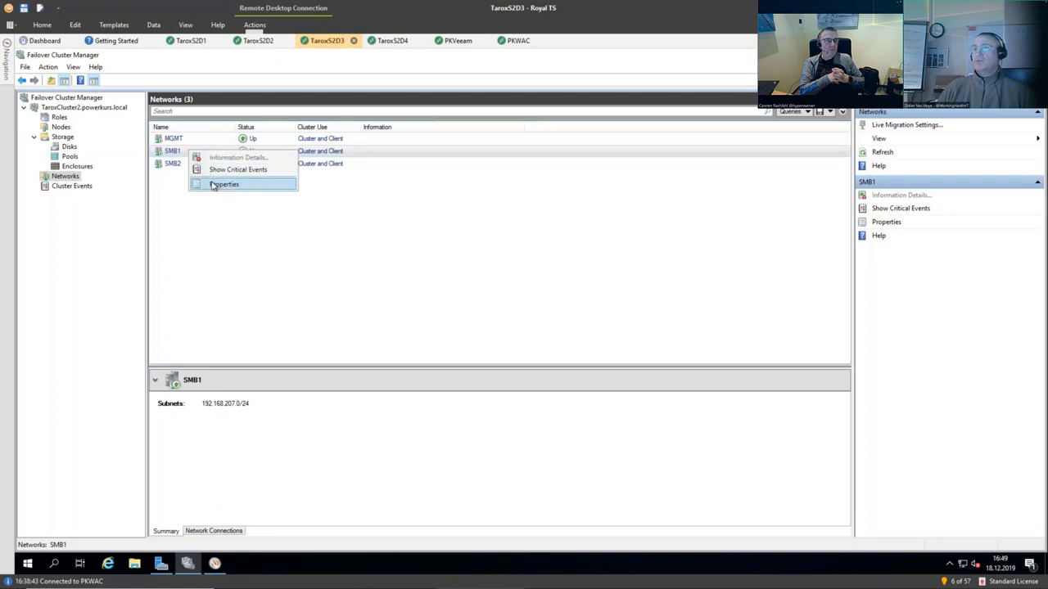
{"action": "left_click", "coordinate": [212, 185]}
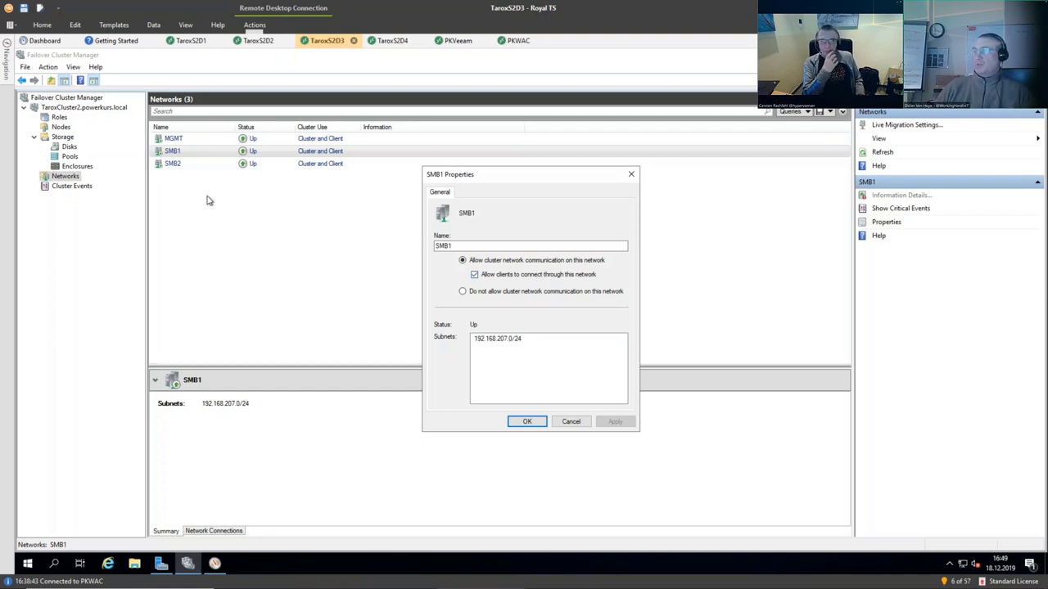
{"action": "left_click", "coordinate": [631, 177]}
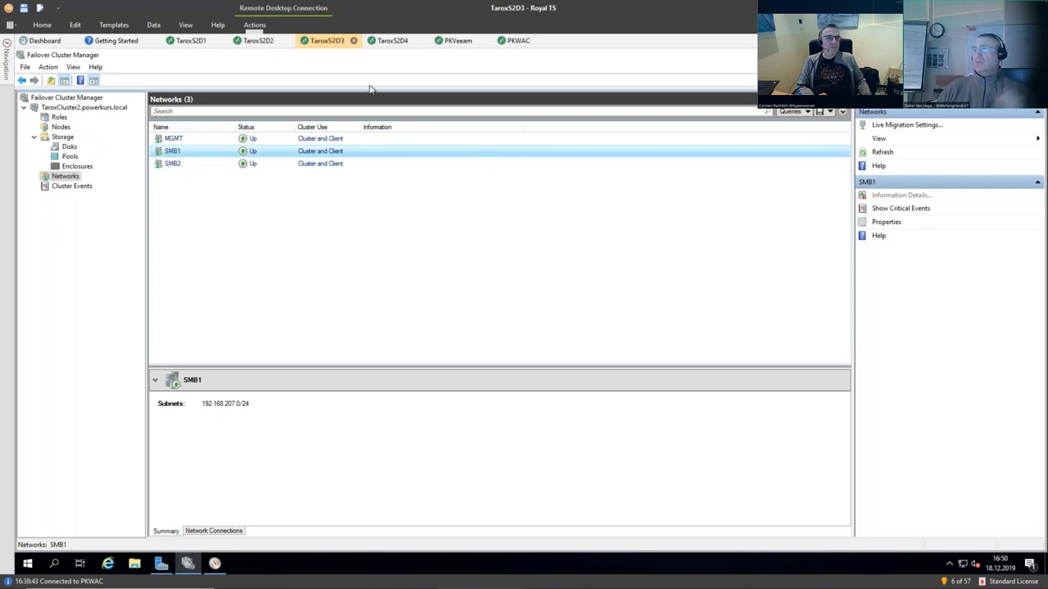
Switch to the PKVeeam session and view the product's About information in Veeam Backup and Replication, then dismiss it
{"action": "left_click", "coordinate": [451, 42]}
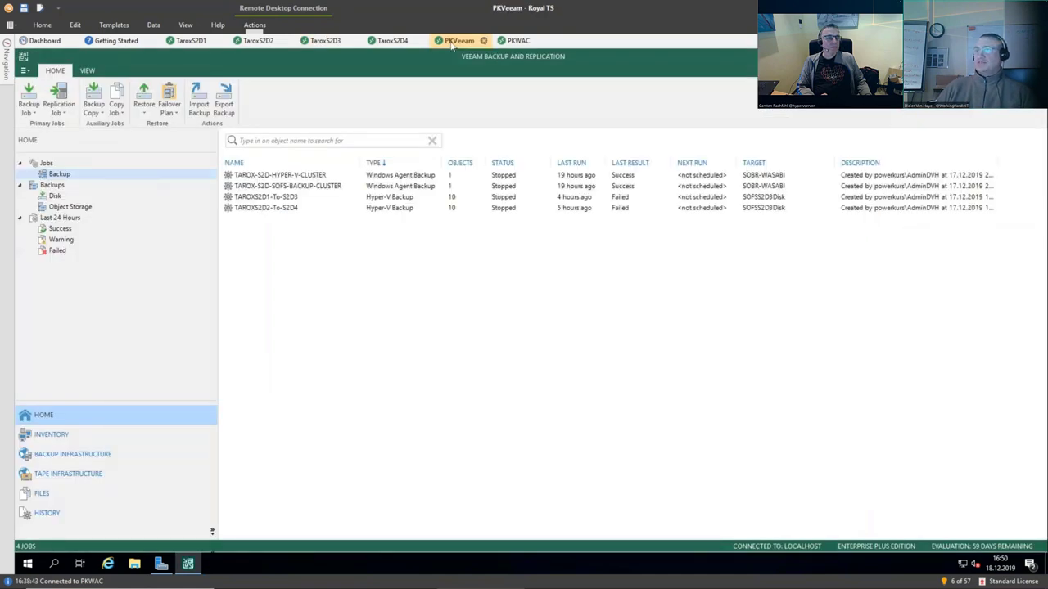
{"action": "left_click", "coordinate": [28, 73]}
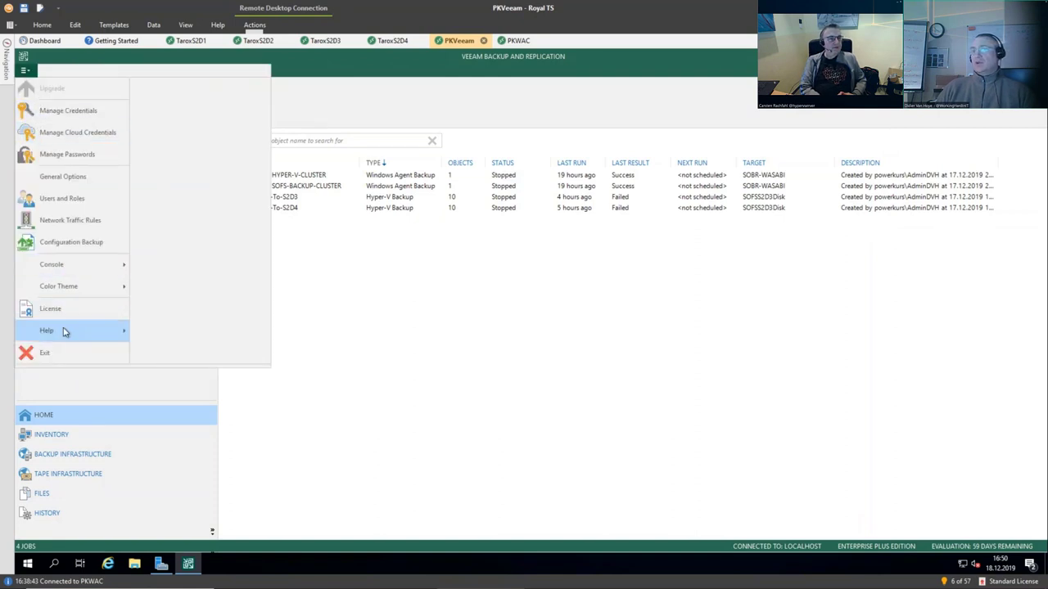
{"action": "mouse_move", "coordinate": [65, 331]}
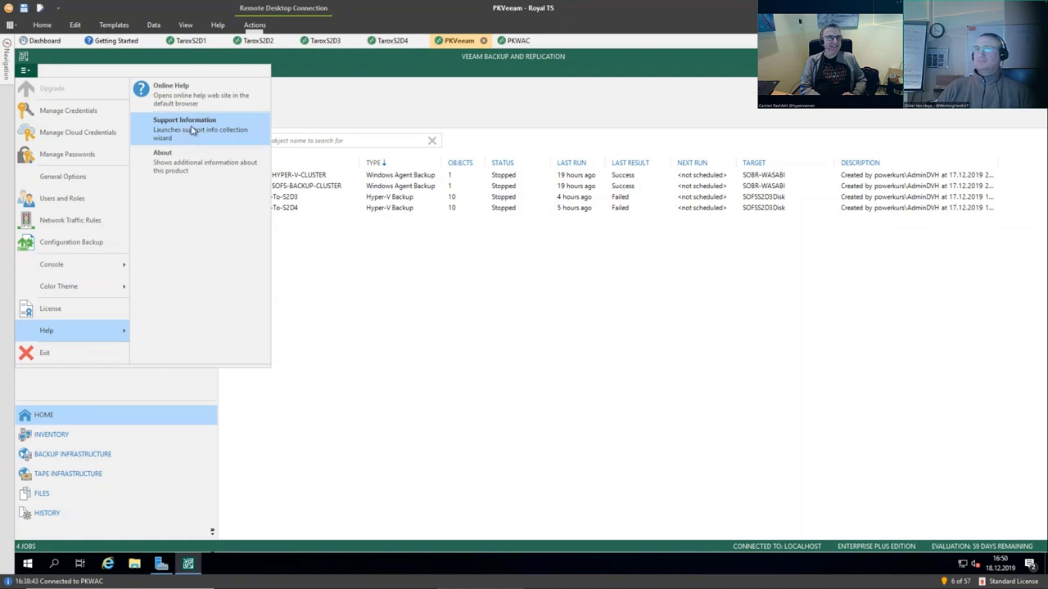
{"action": "left_click", "coordinate": [184, 159]}
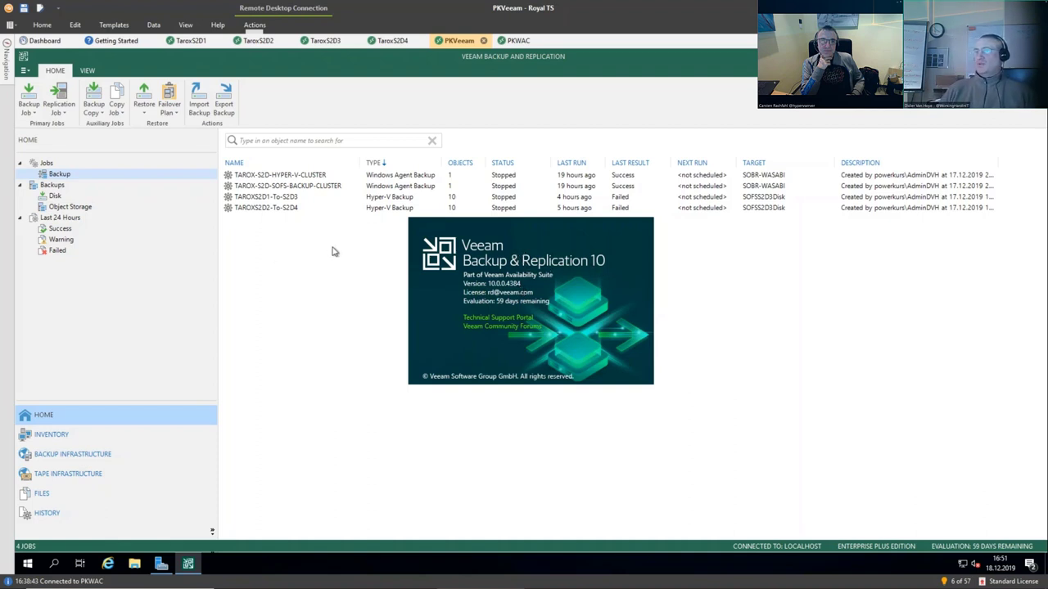
{"action": "left_click", "coordinate": [478, 241]}
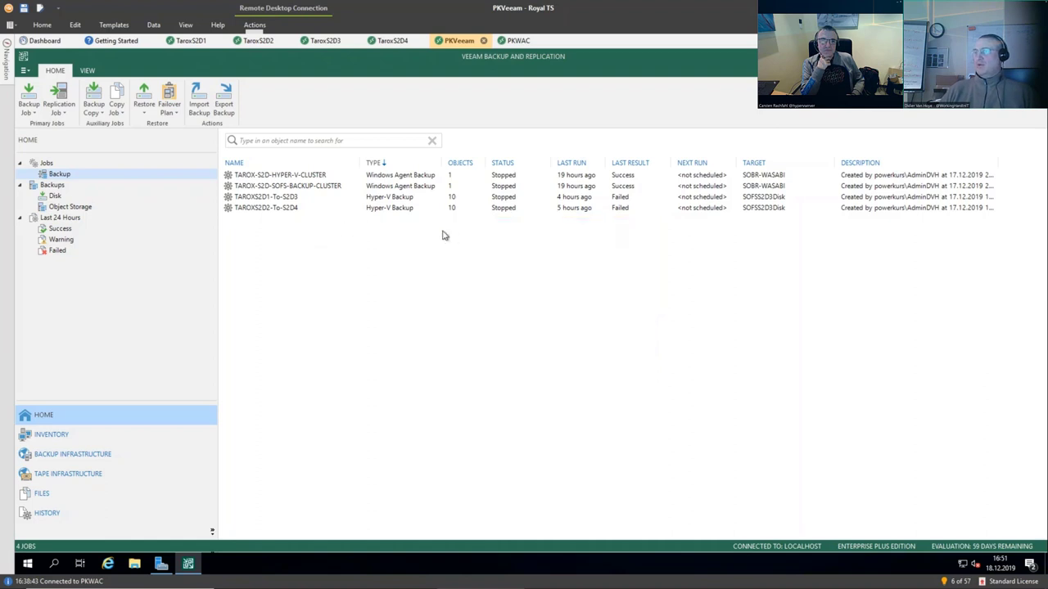
Review the backup repositories in the backup infrastructure and return to the list of backup jobs
{"action": "left_click", "coordinate": [65, 455]}
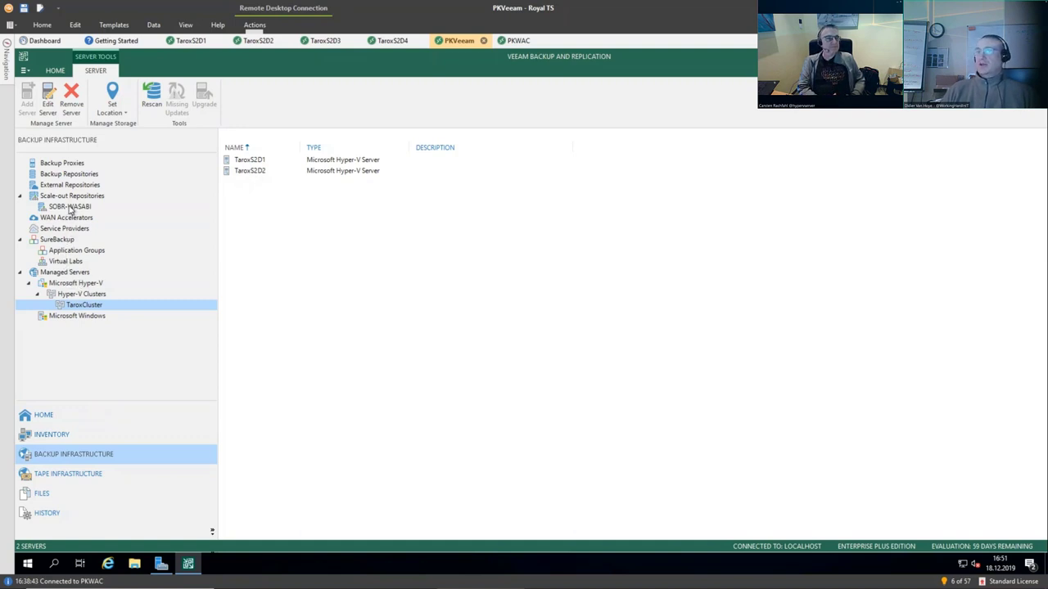
{"action": "left_click", "coordinate": [73, 175]}
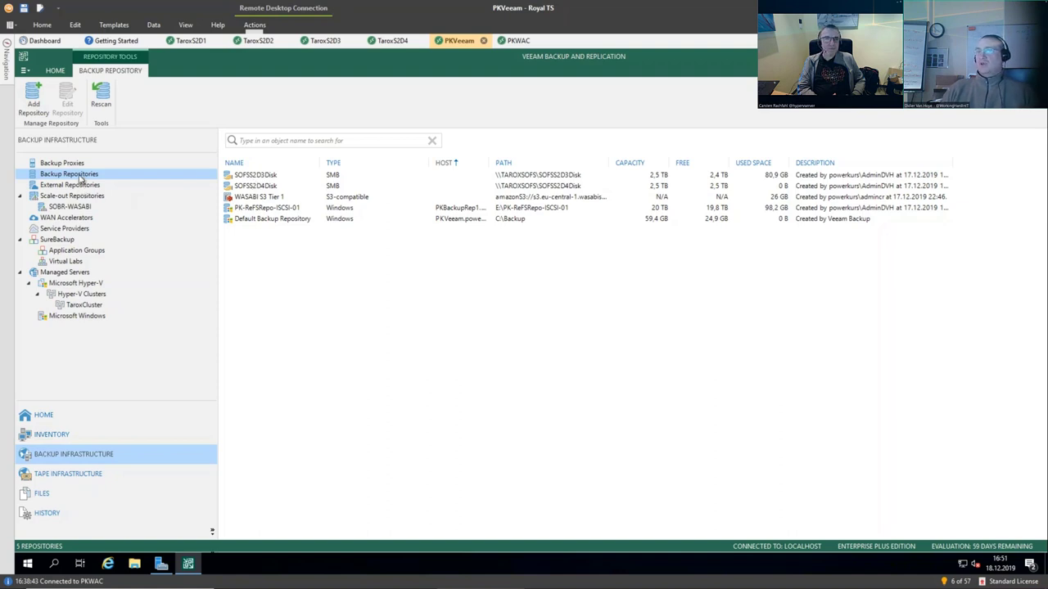
{"action": "left_click", "coordinate": [43, 416]}
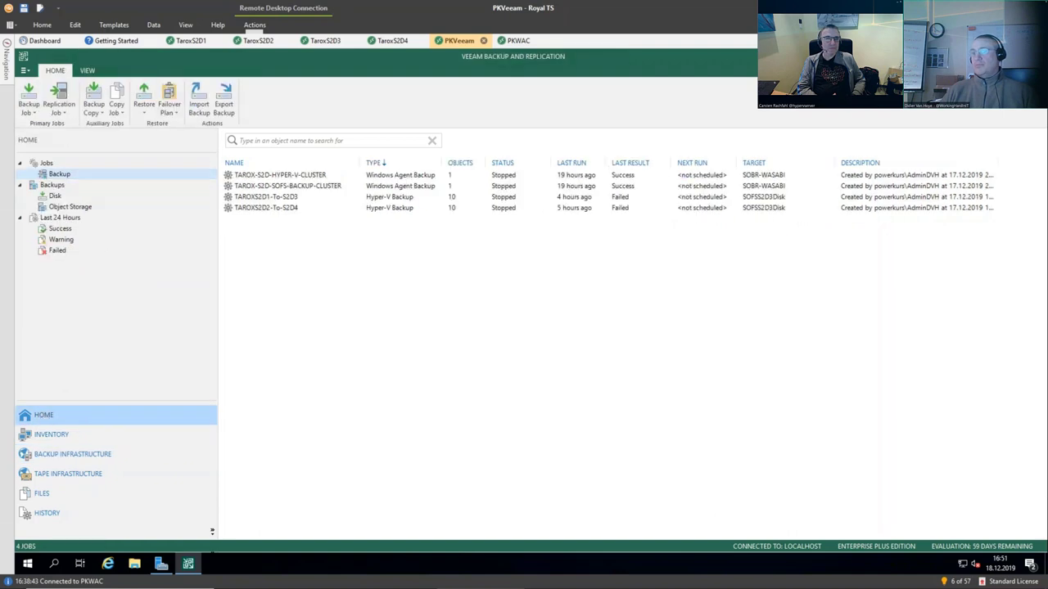
Examine the virtual machines and storage settings of the TAROXS2D1-To-S2D3 backup job and close its editor without changes
{"action": "left_click", "coordinate": [268, 198]}
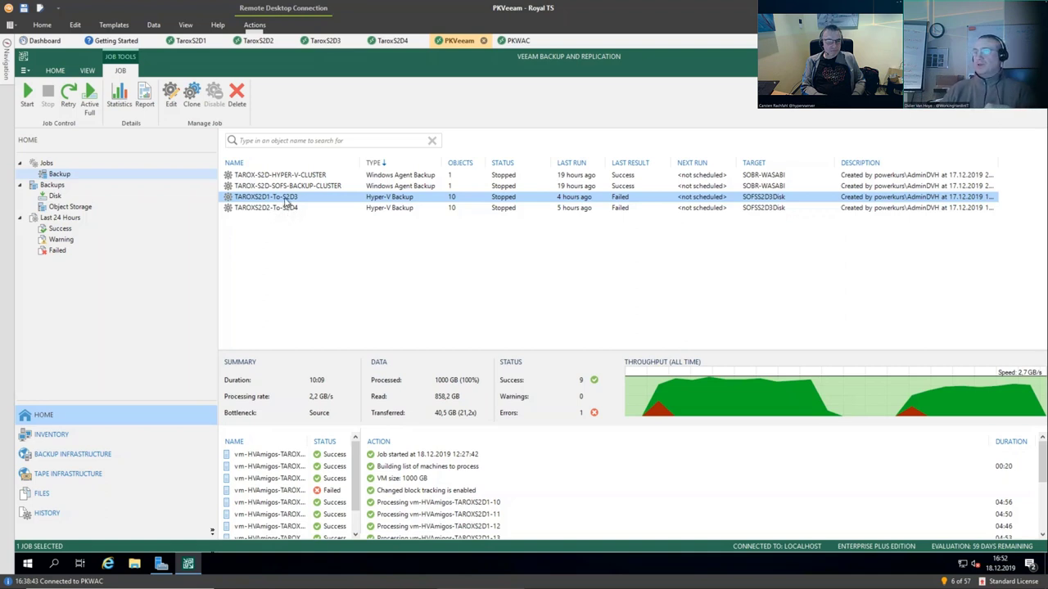
{"action": "right_click", "coordinate": [286, 205]}
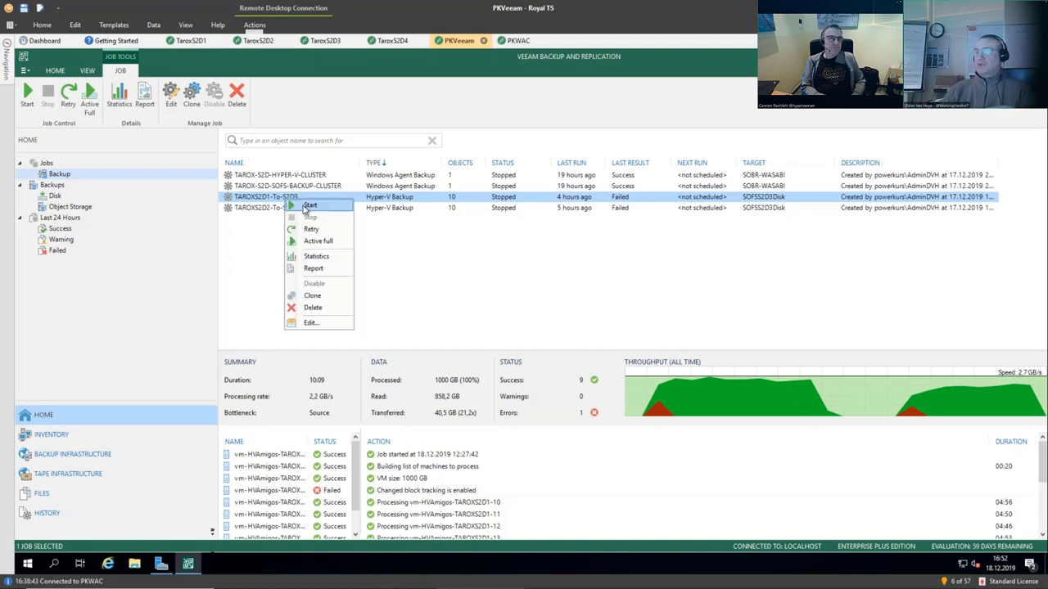
{"action": "left_click", "coordinate": [310, 323]}
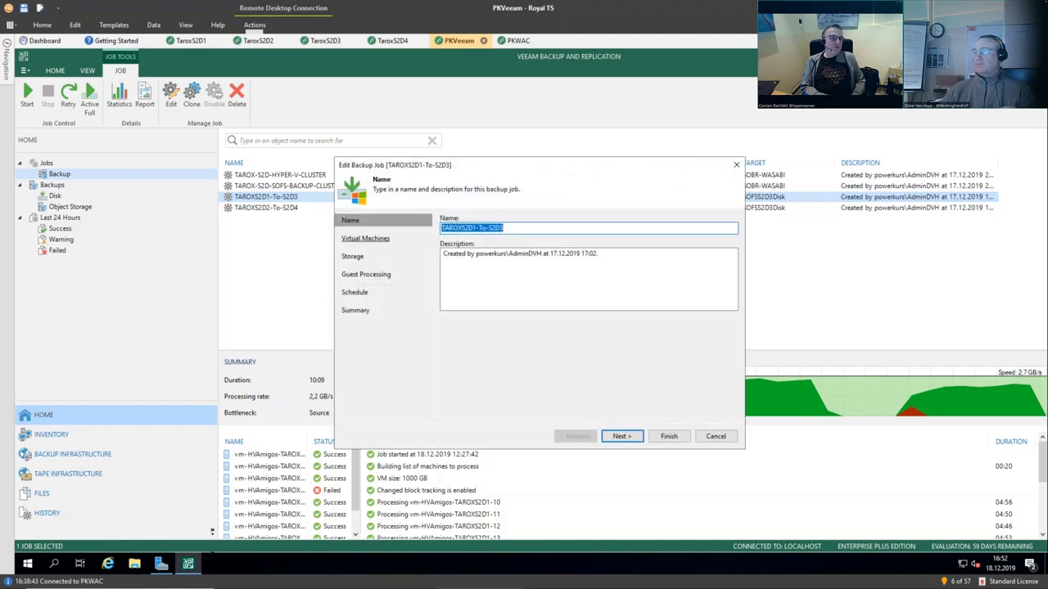
{"action": "left_click", "coordinate": [365, 238]}
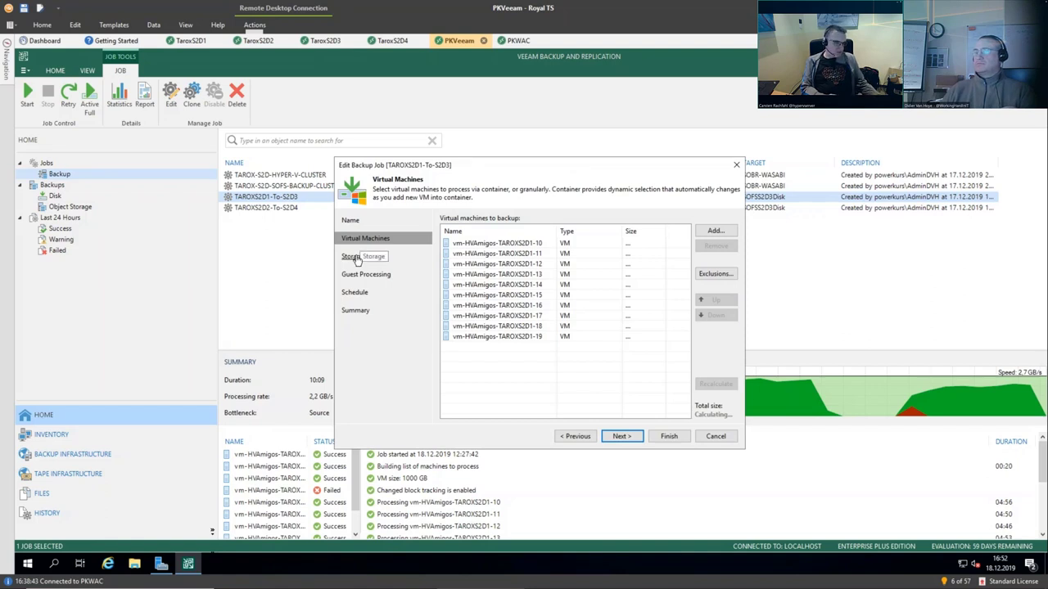
{"action": "left_click", "coordinate": [357, 258]}
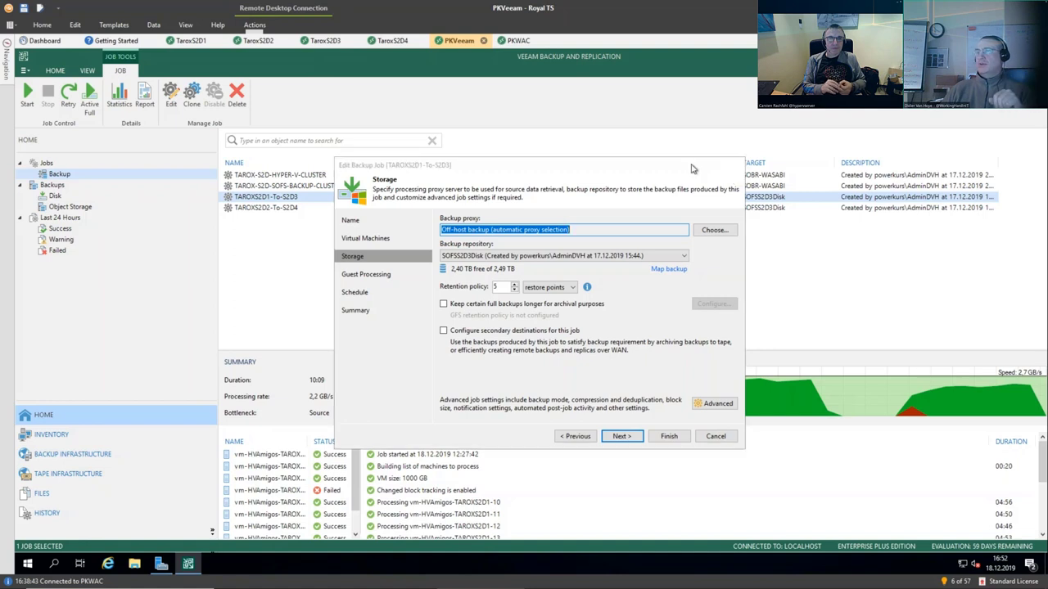
{"action": "left_click", "coordinate": [735, 166]}
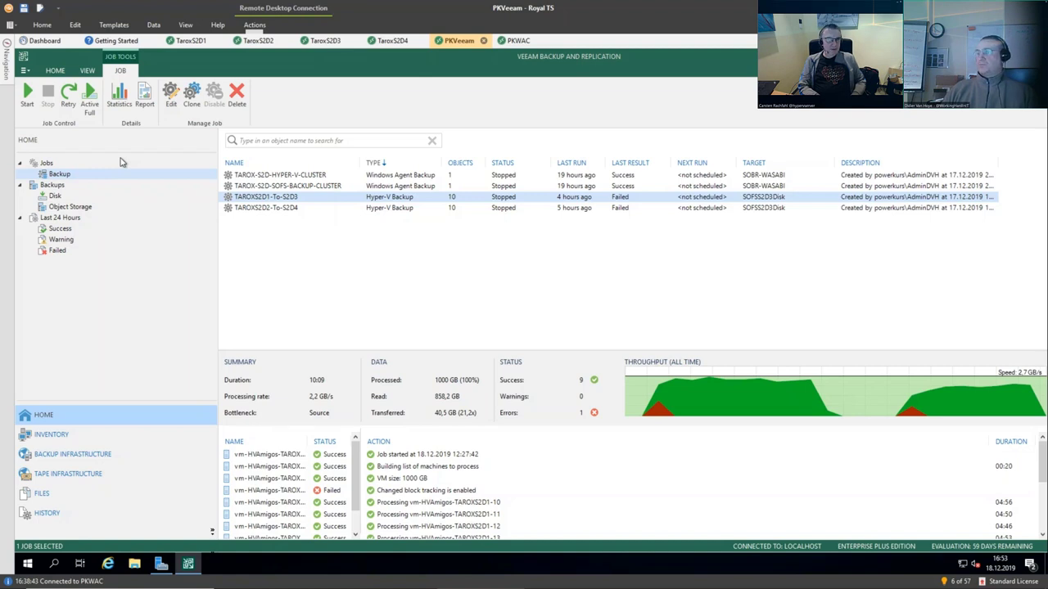
Run an Active Full backup of the TAROXS2D1-To-S2D3 job and check its detailed progress
{"action": "right_click", "coordinate": [283, 197]}
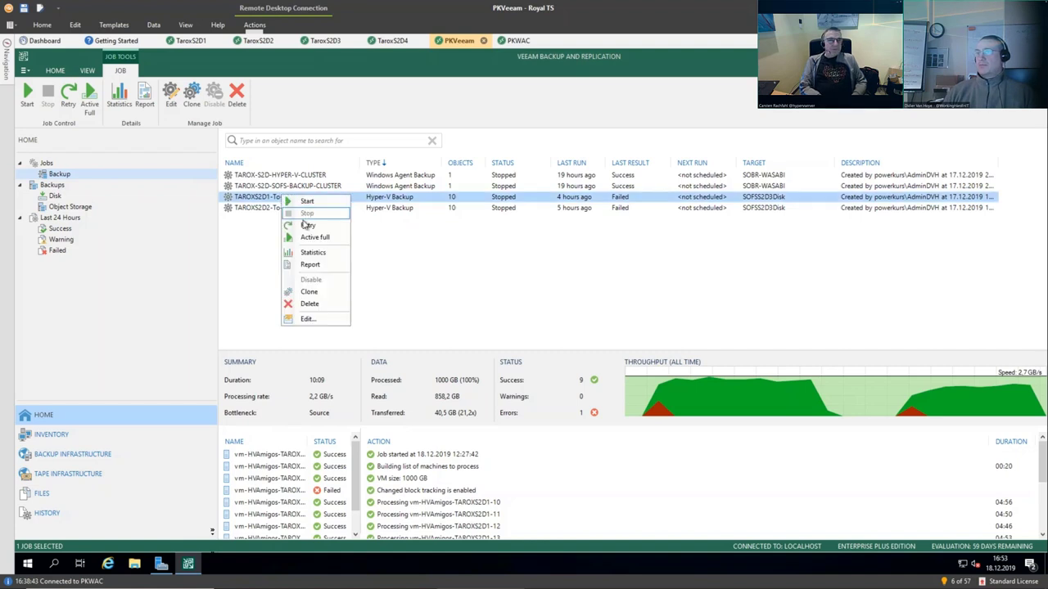
{"action": "left_click", "coordinate": [312, 237]}
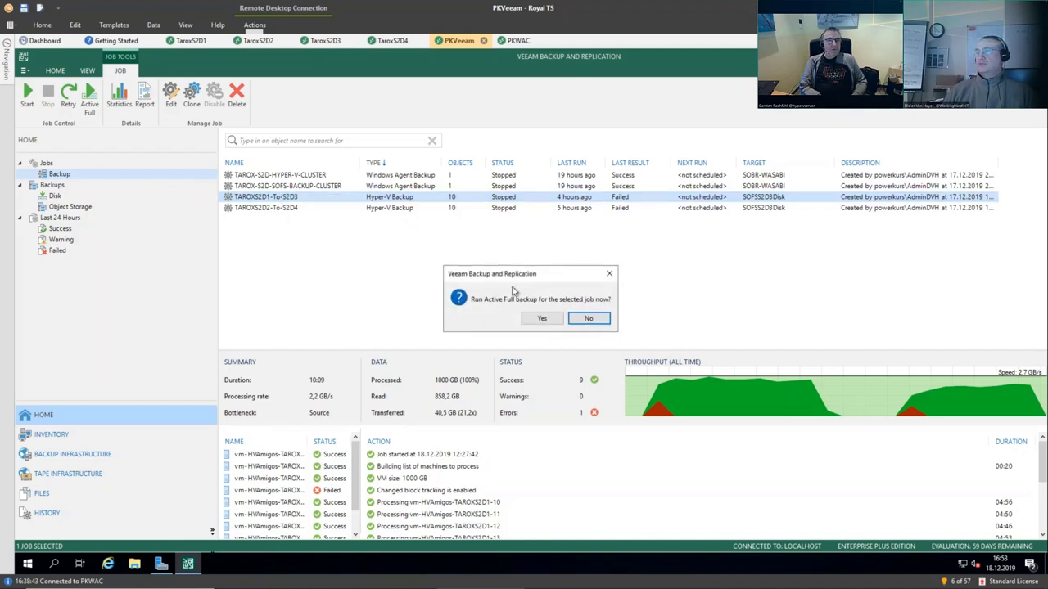
{"action": "left_click", "coordinate": [539, 318]}
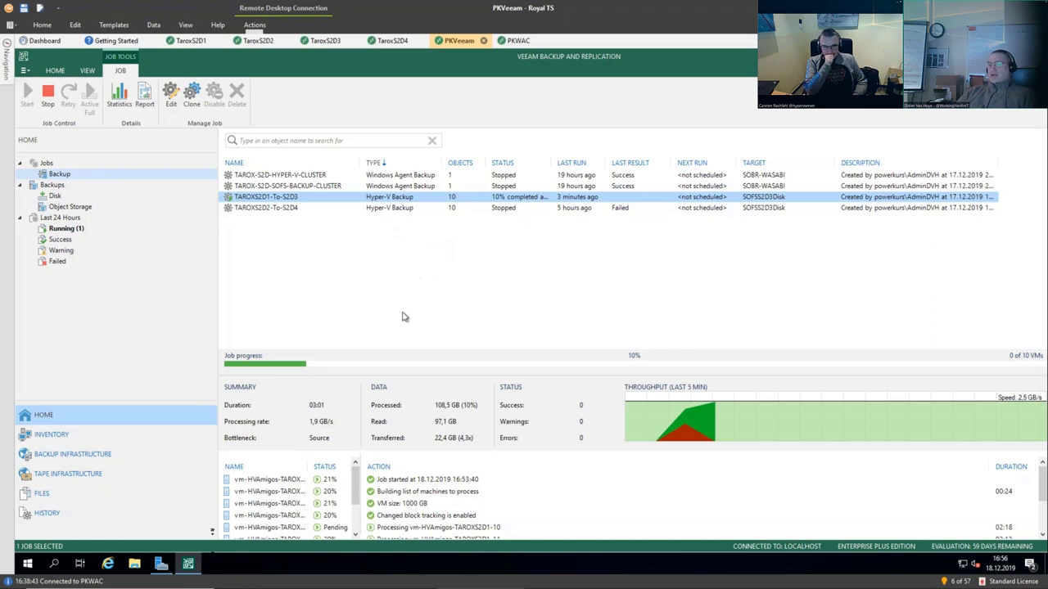
{"action": "double_click", "coordinate": [322, 199]}
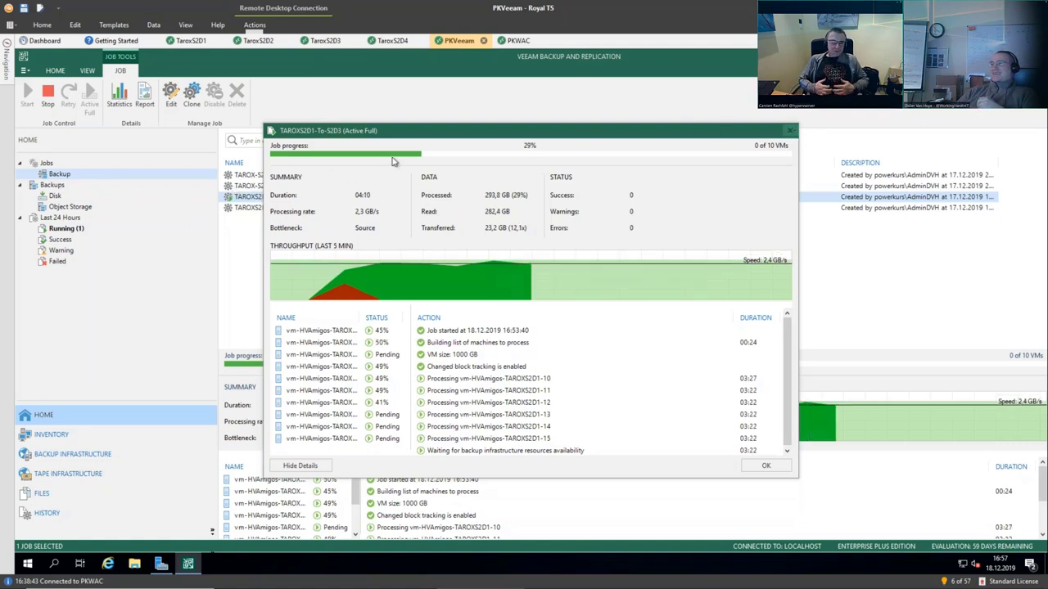
{"action": "left_click", "coordinate": [789, 130]}
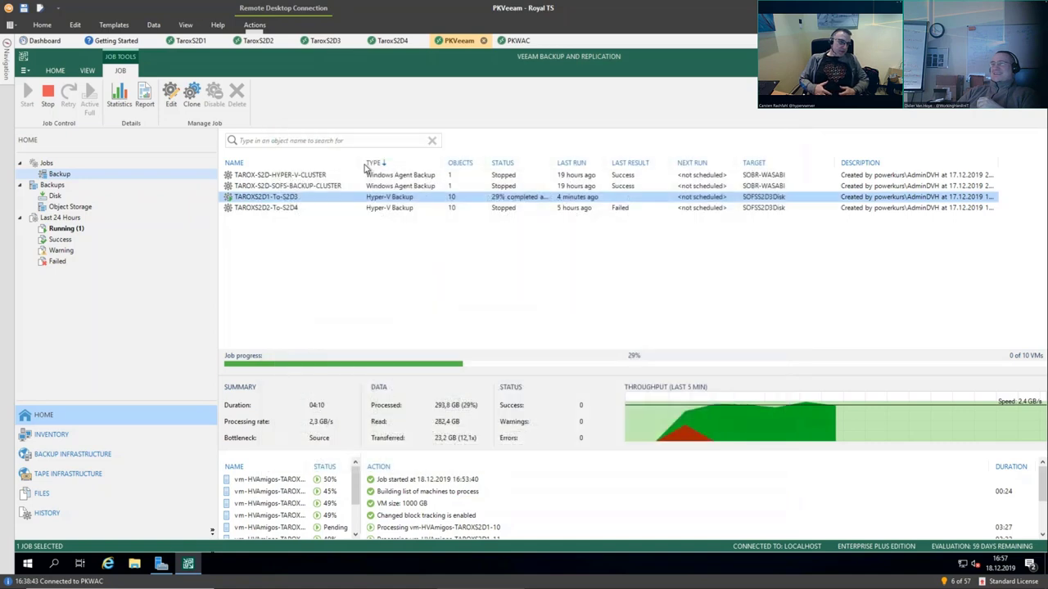
Run an Active Full backup of the TAROXS2D2-To-S2D4 job
{"action": "right_click", "coordinate": [265, 210]}
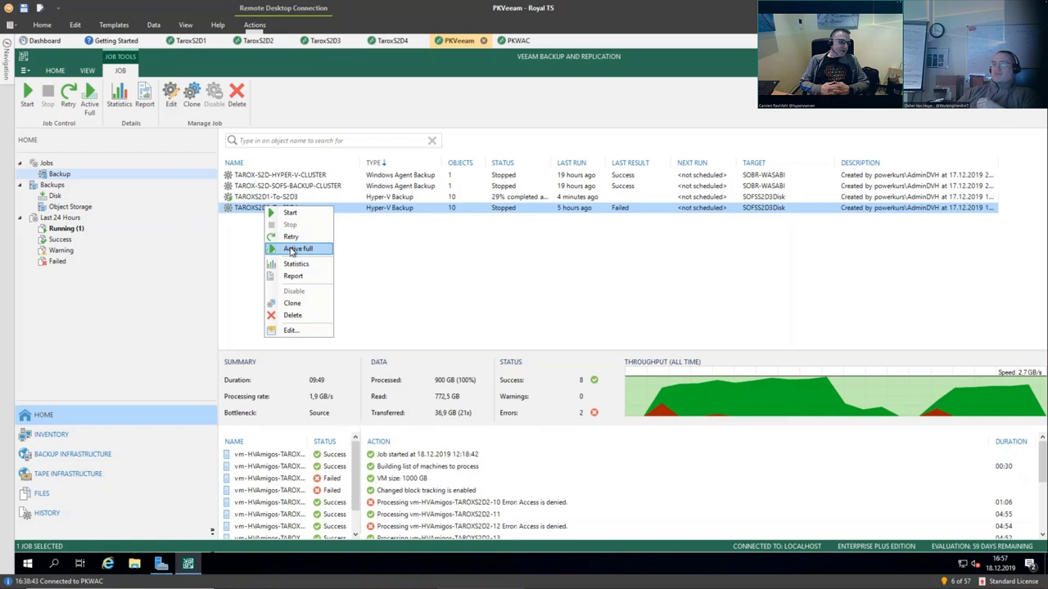
{"action": "left_click", "coordinate": [295, 248]}
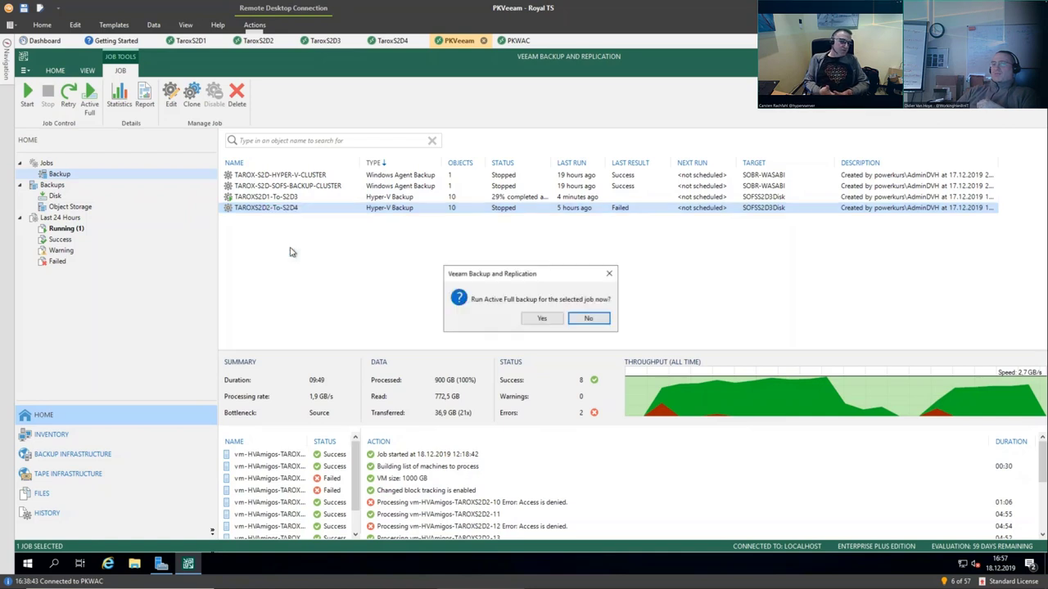
{"action": "left_click", "coordinate": [532, 318]}
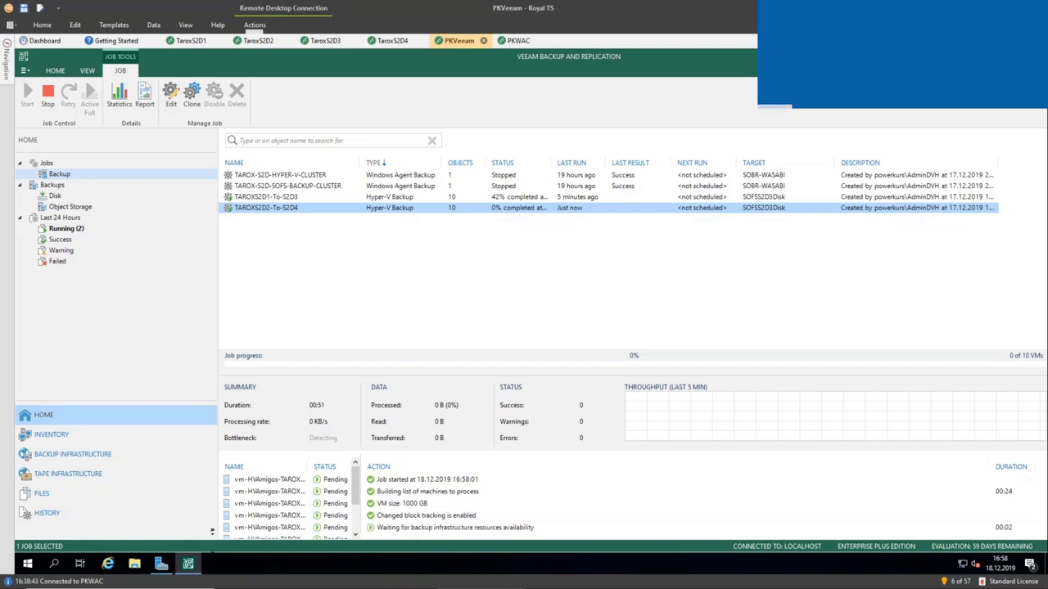
Bring up the TaroxS2D4 BMC web console, show the server power control options, and put the browser window away
{"action": "left_click_drag", "start_coordinate": [996, 37], "coordinate": [635, 35]}
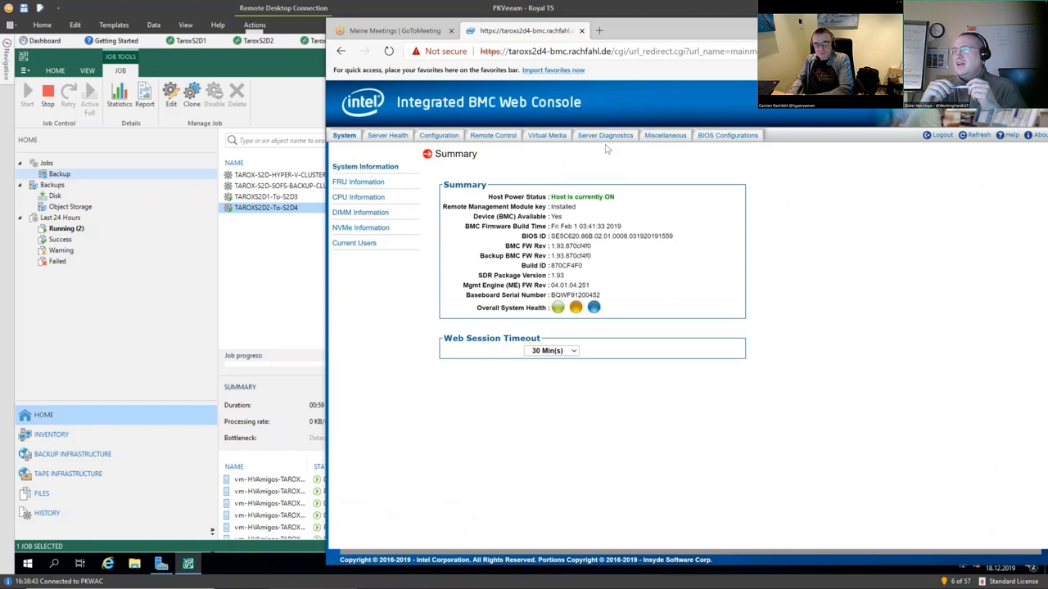
{"action": "left_click_drag", "start_coordinate": [739, 30], "coordinate": [674, 37]}
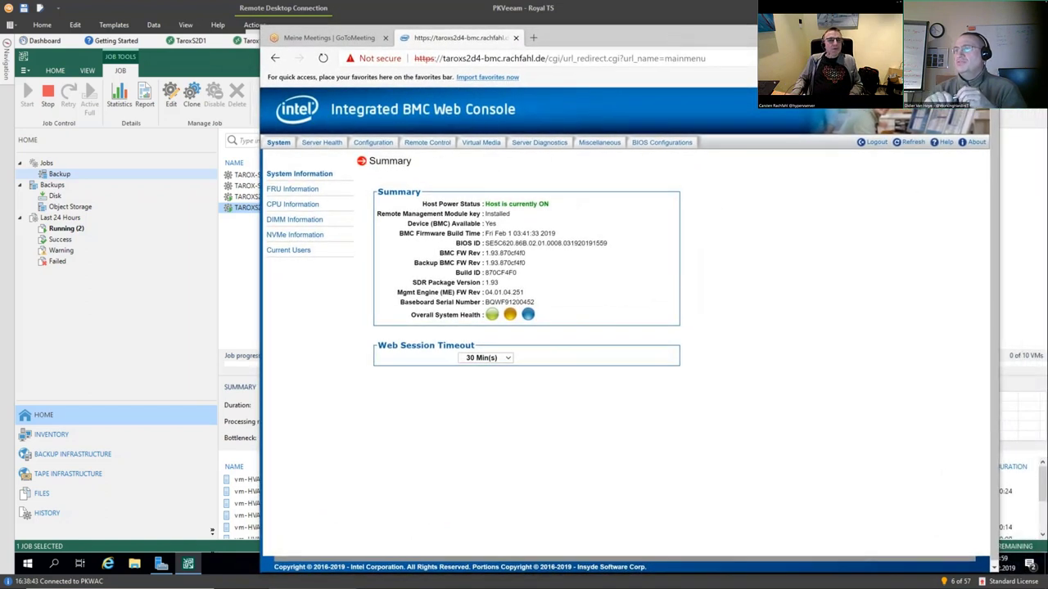
{"action": "left_click", "coordinate": [424, 144]}
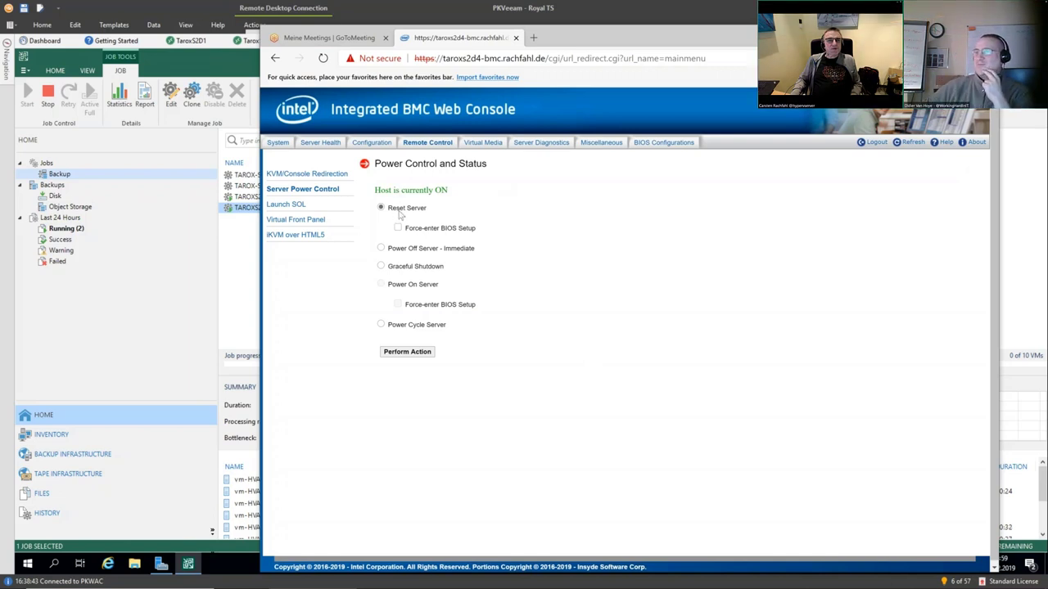
{"action": "left_click_drag", "start_coordinate": [579, 39], "coordinate": [655, 42]}
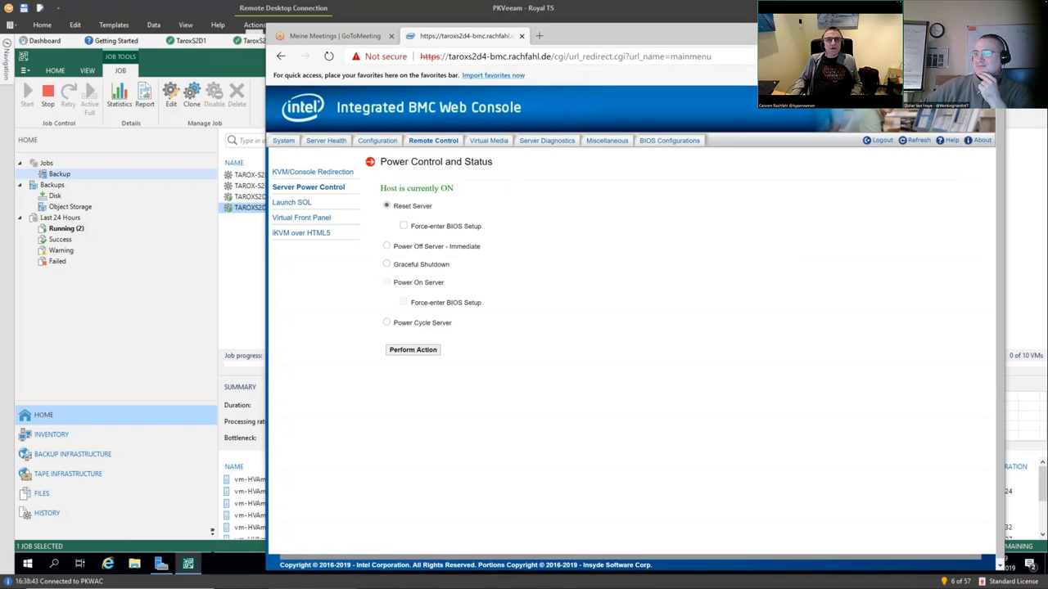
{"action": "left_click", "coordinate": [921, 35]}
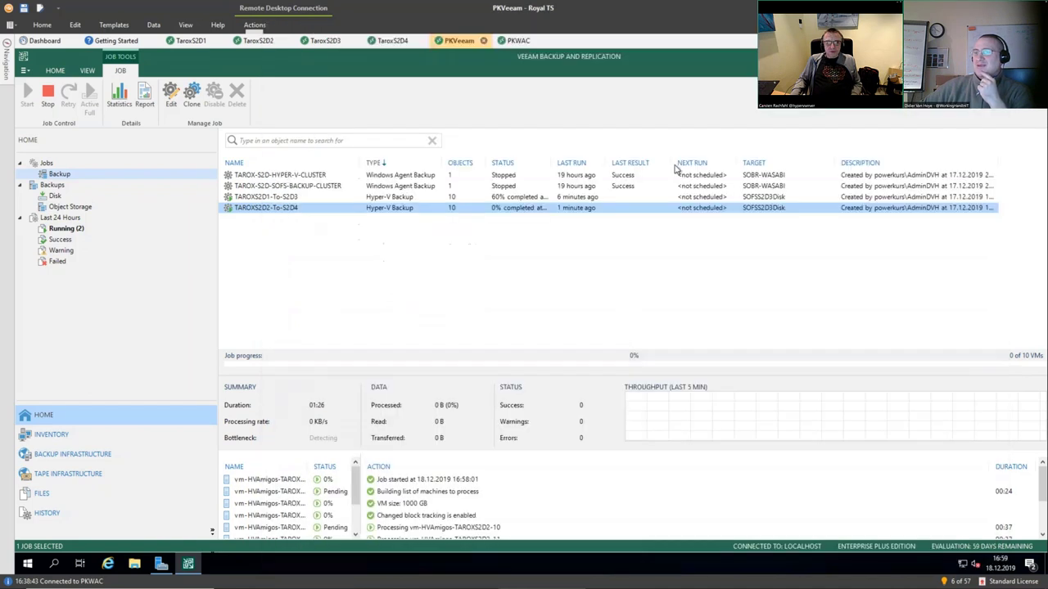
Examine the TAROXS2D2-To-S2D4 backup's statistics and the processing log of one of its virtual machines, and close the statistics
{"action": "double_click", "coordinate": [452, 212]}
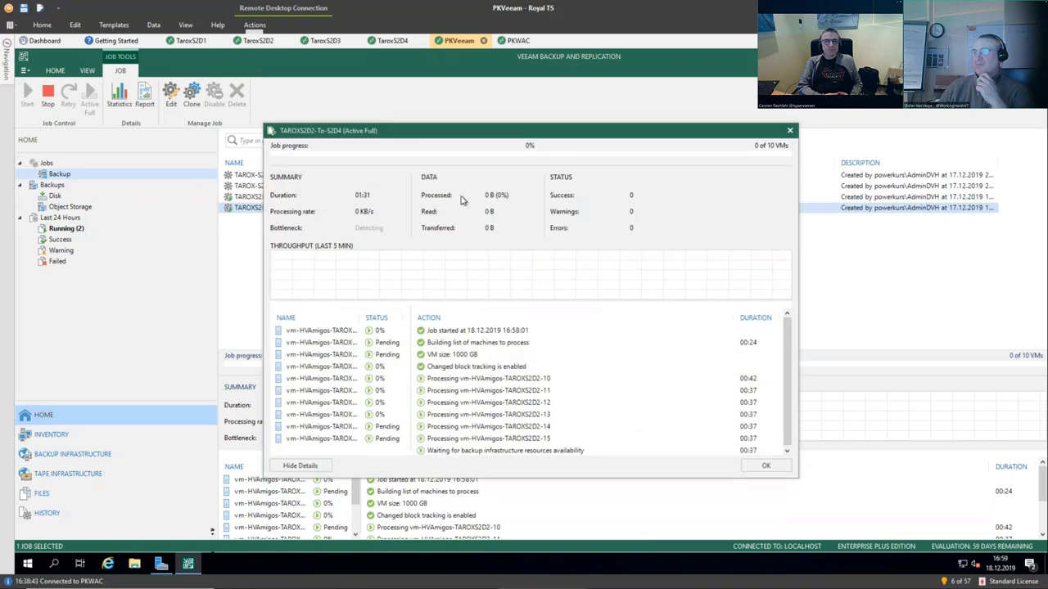
{"action": "left_click", "coordinate": [344, 367]}
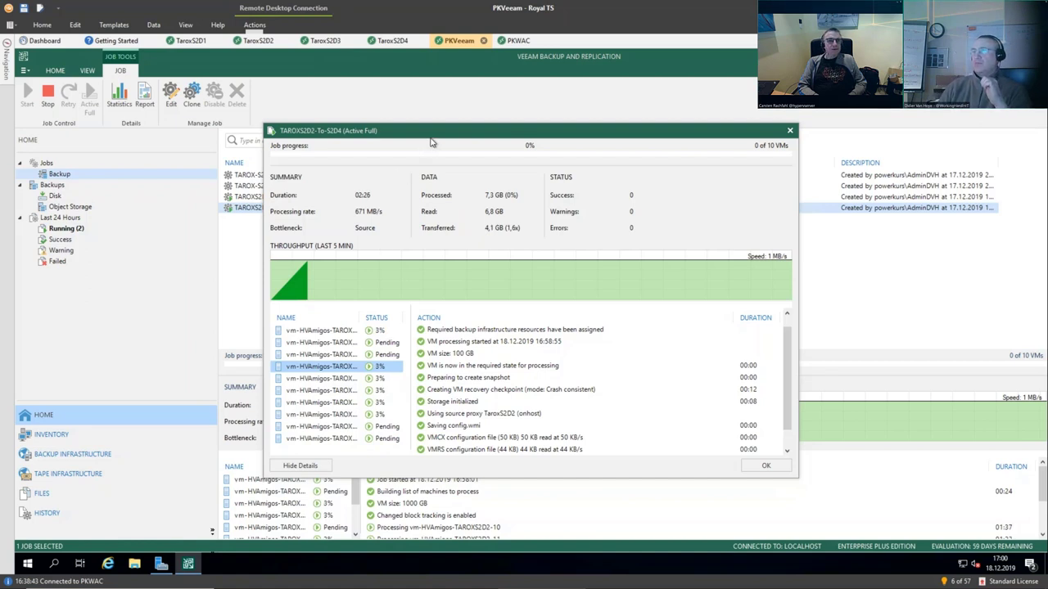
{"action": "left_click_drag", "start_coordinate": [430, 139], "coordinate": [515, 158]}
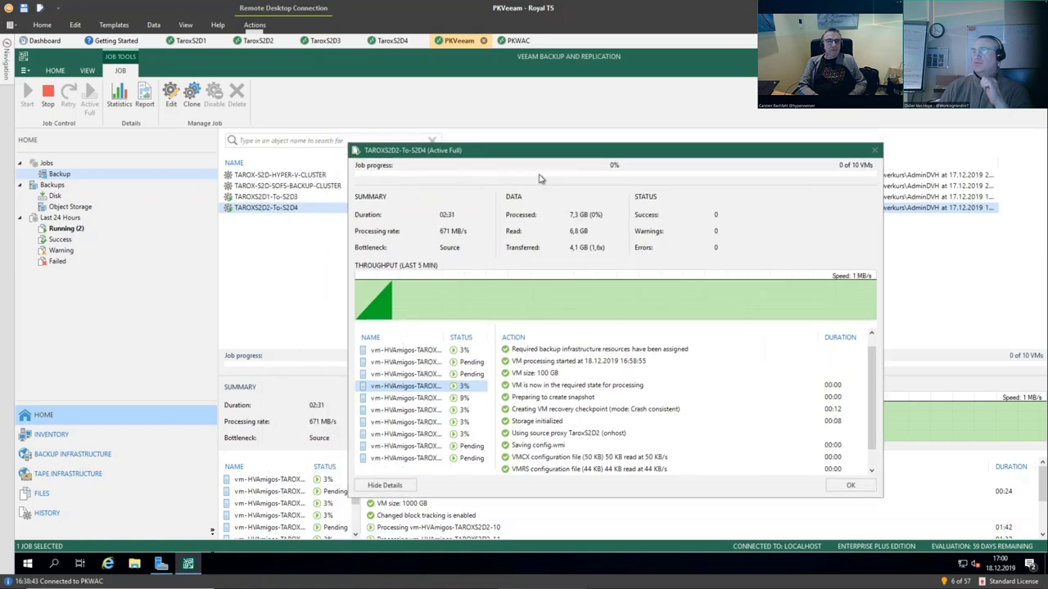
{"action": "left_click", "coordinate": [879, 155]}
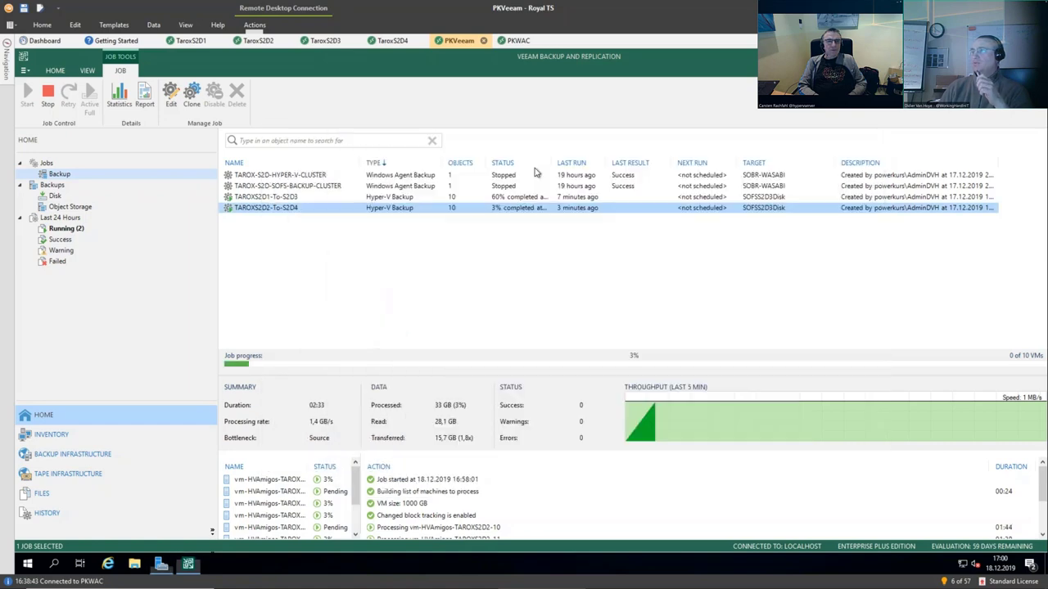
Check the detailed progress of the running TAROXS2D1-To-S2D3 backup and close its statistics
{"action": "left_click", "coordinate": [339, 197]}
{"action": "double_click", "coordinate": [311, 198]}
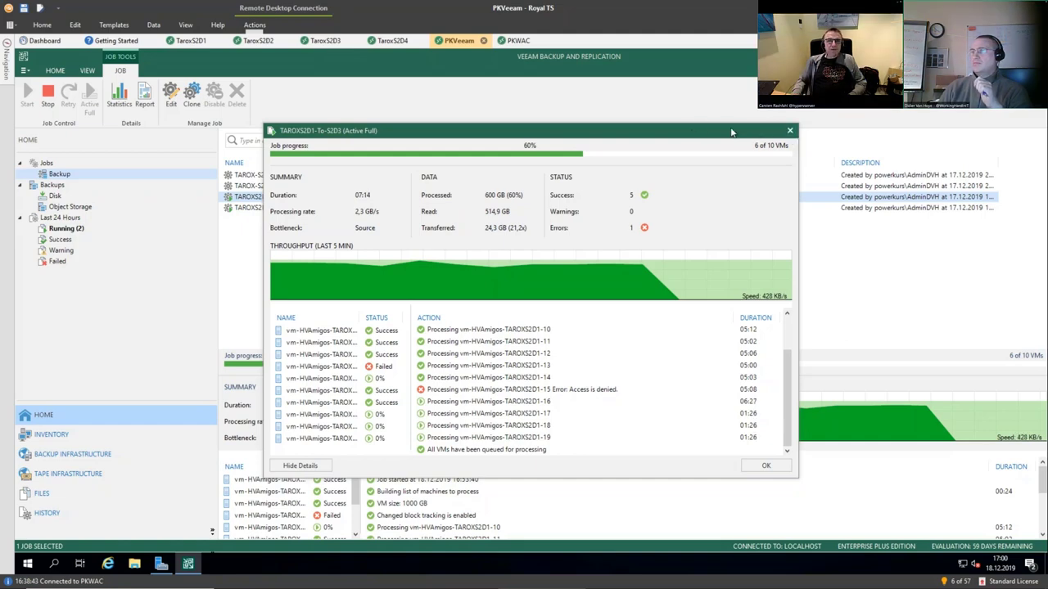
{"action": "left_click", "coordinate": [789, 130]}
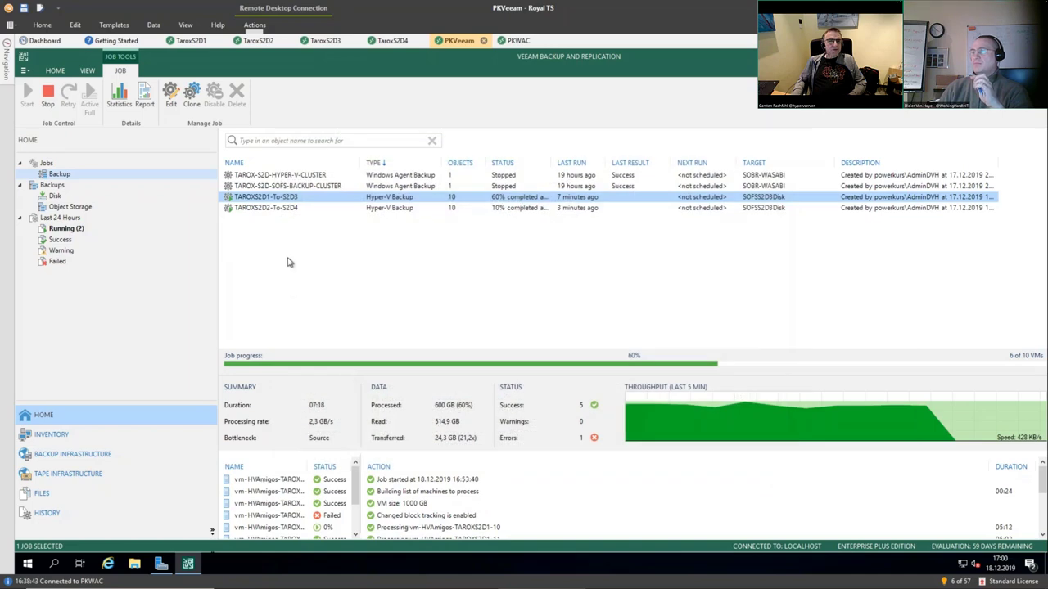
Check the data rate and per-VM progress of the TAROXS2D2-To-S2D4 backup and close its statistics
{"action": "double_click", "coordinate": [289, 208]}
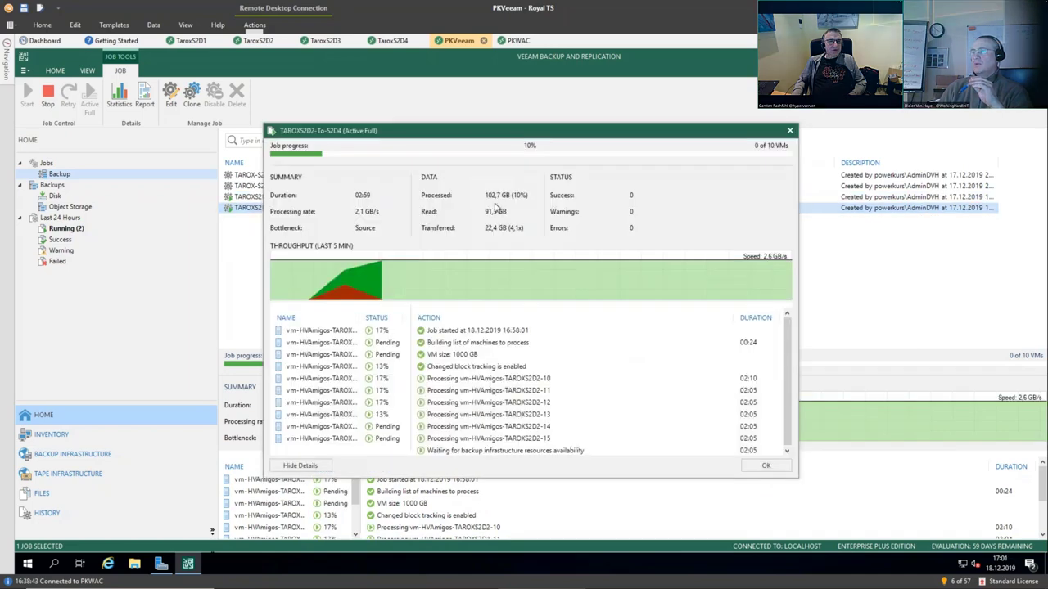
{"action": "left_click_drag", "start_coordinate": [587, 130], "coordinate": [770, 101]}
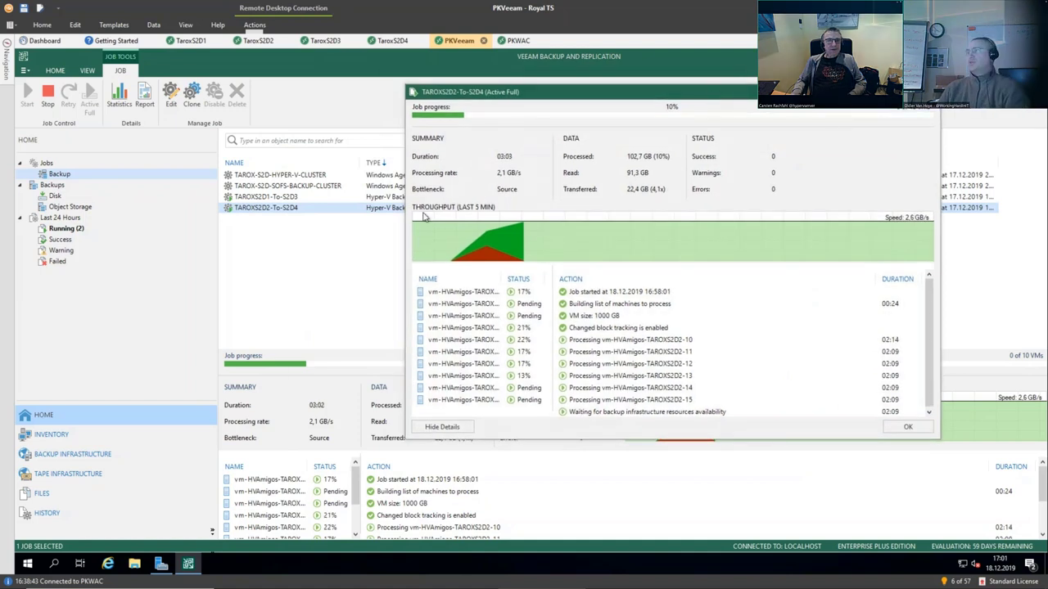
{"action": "mouse_move", "coordinate": [423, 215]}
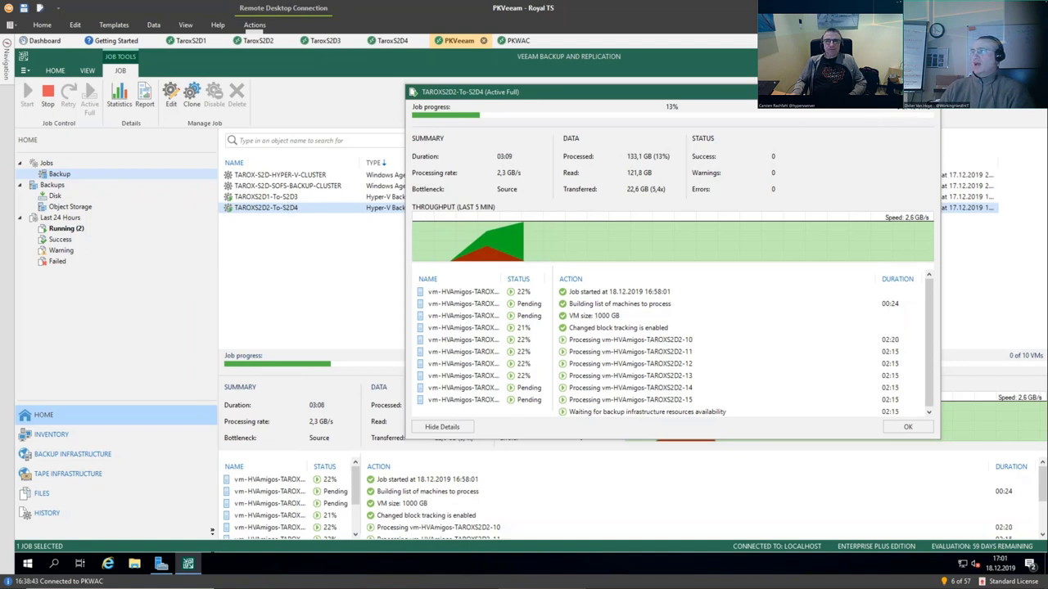
{"action": "left_click", "coordinate": [928, 92]}
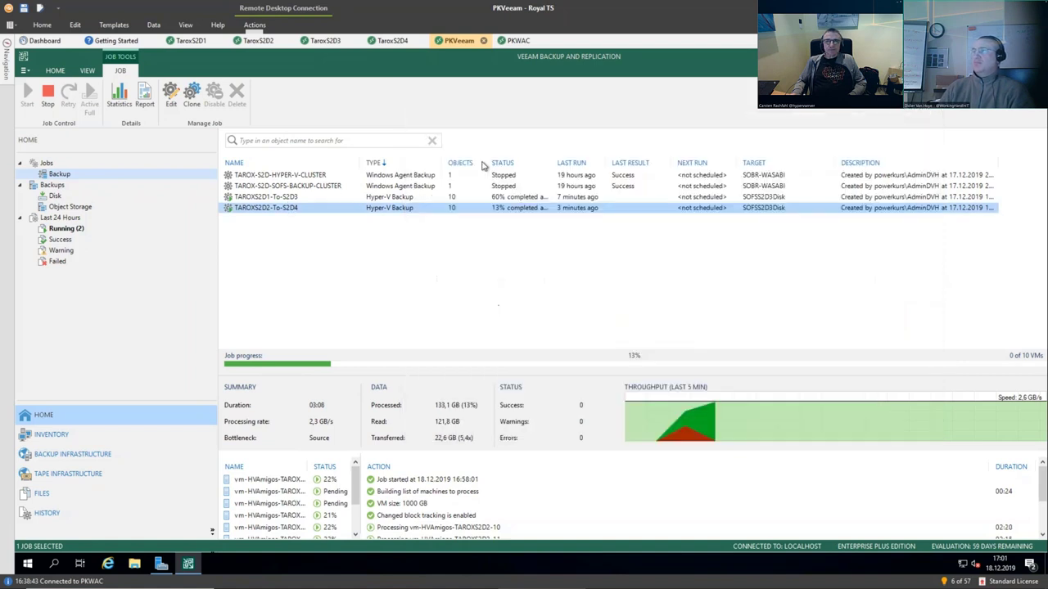
Recheck the TAROXS2D1-To-S2D3 job statistics and leave the TAROXS2D2-To-S2D4 statistics open for monitoring
{"action": "double_click", "coordinate": [288, 198]}
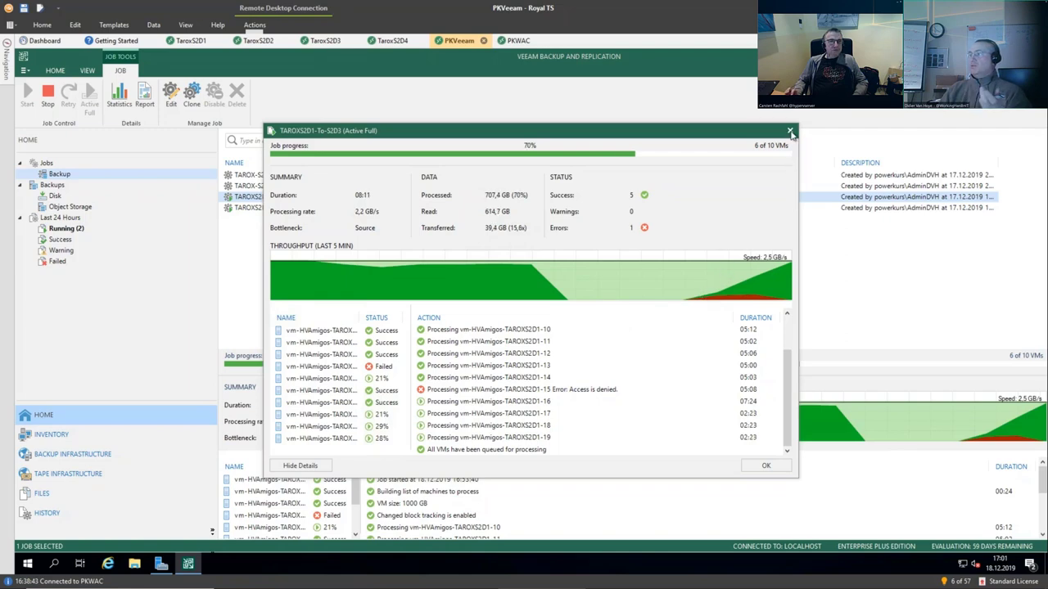
{"action": "key", "text": "Escape"}
{"action": "double_click", "coordinate": [297, 210]}
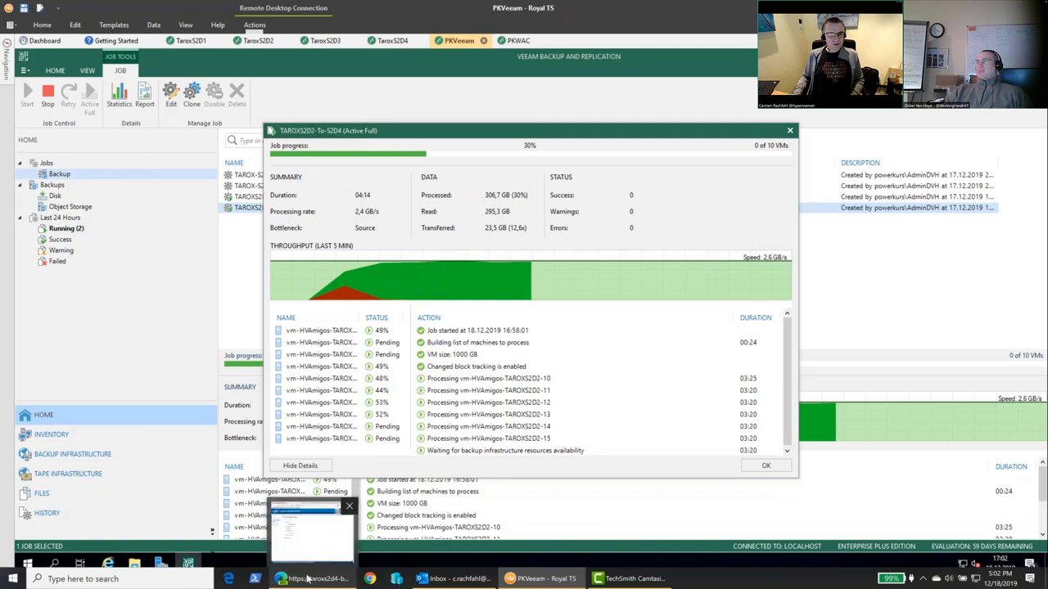
Switch to the BMC web console, perform the Reset Server action on TaroxS2D4, and return to the Veeam session
{"action": "left_click", "coordinate": [307, 579]}
{"action": "left_click", "coordinate": [408, 350]}
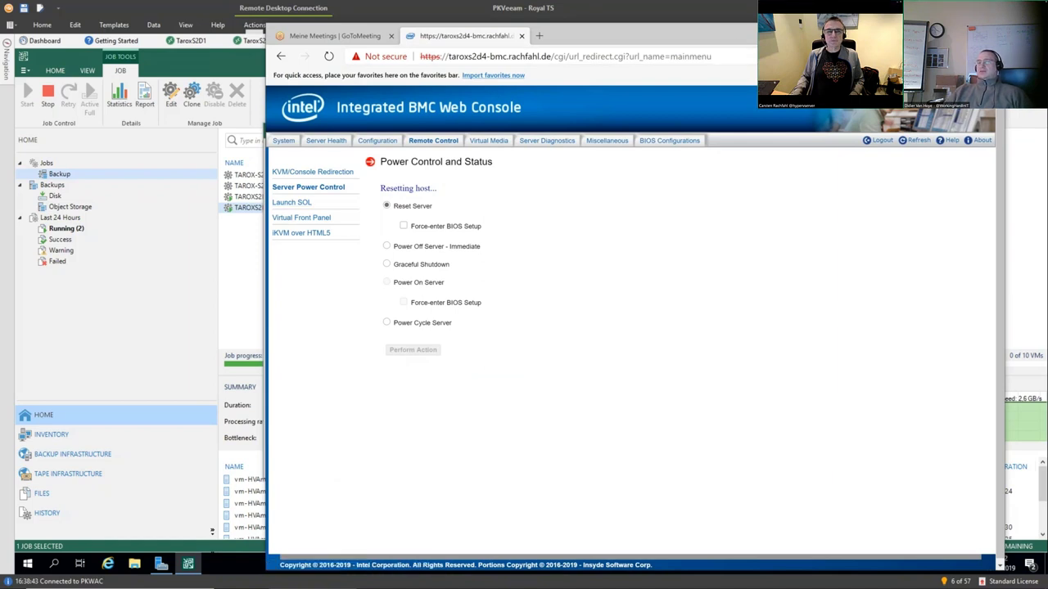
{"action": "key", "text": "alt+Tab"}
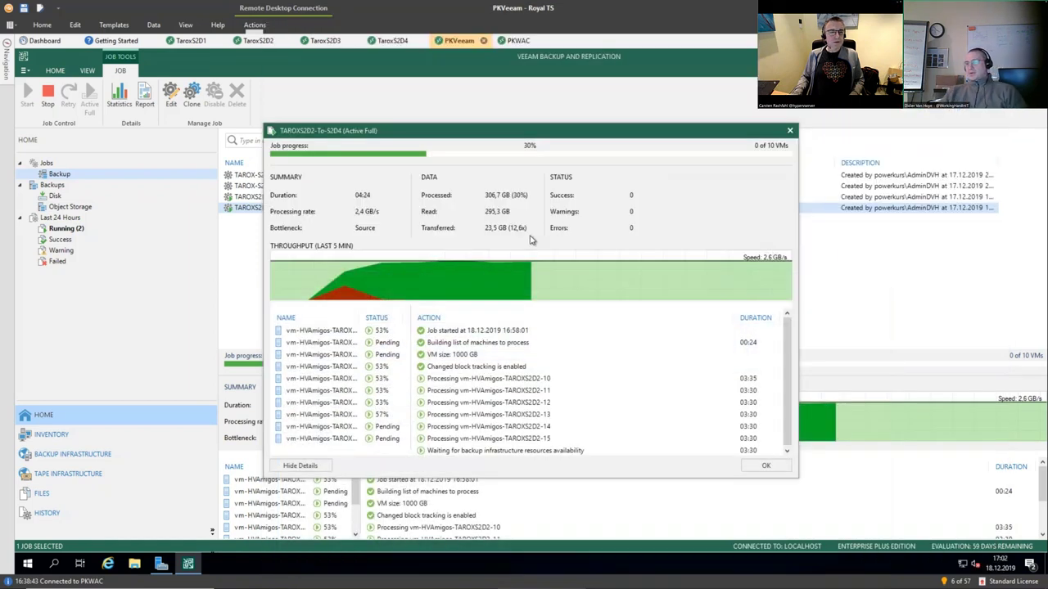
In the TaroxS2D3 session, show the cluster nodes and query their state with get-clusternode in an elevated PowerShell
{"action": "left_click", "coordinate": [325, 40]}
{"action": "left_click", "coordinate": [61, 128]}
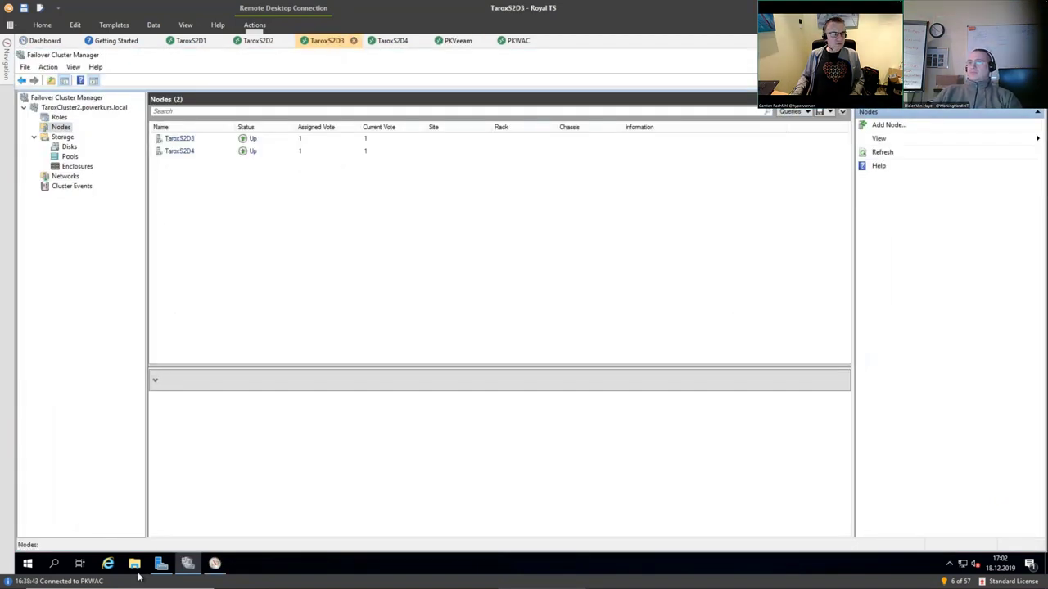
{"action": "left_click", "coordinate": [27, 563]}
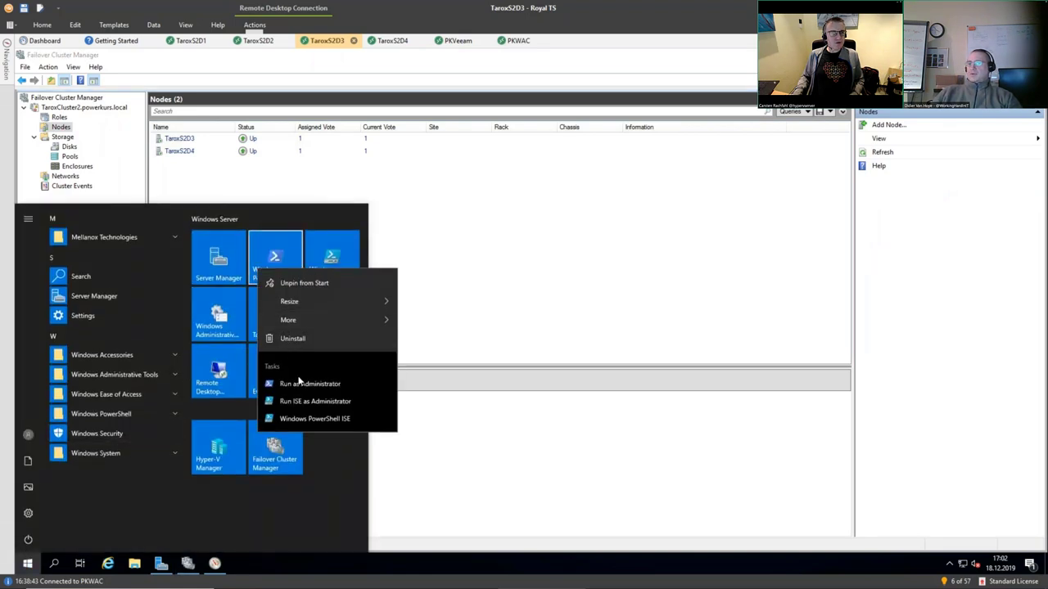
{"action": "left_click", "coordinate": [300, 383]}
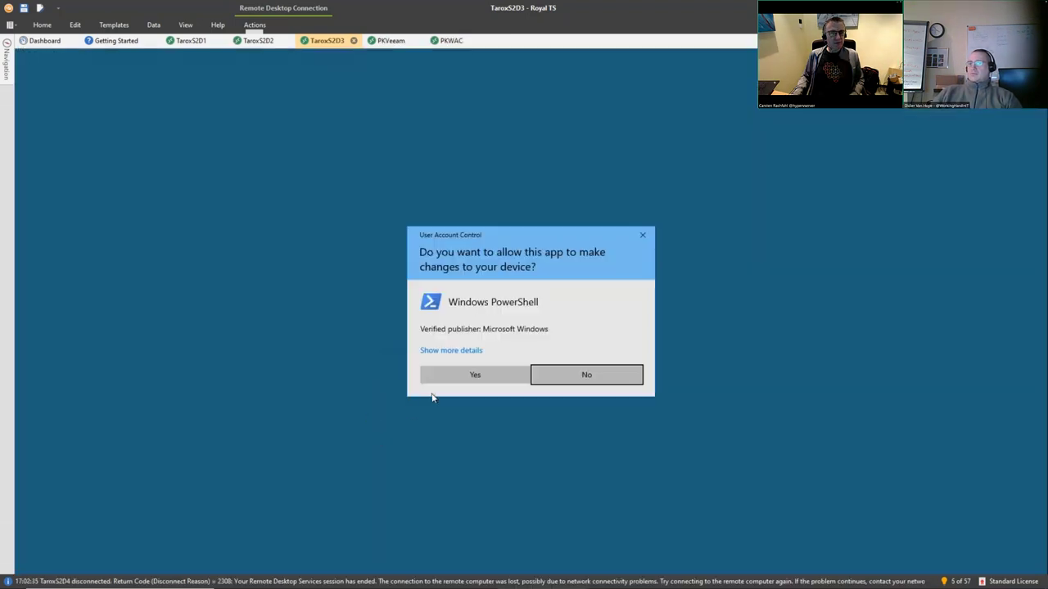
{"action": "left_click", "coordinate": [446, 374]}
{"action": "type", "text": "get-clusternode"}
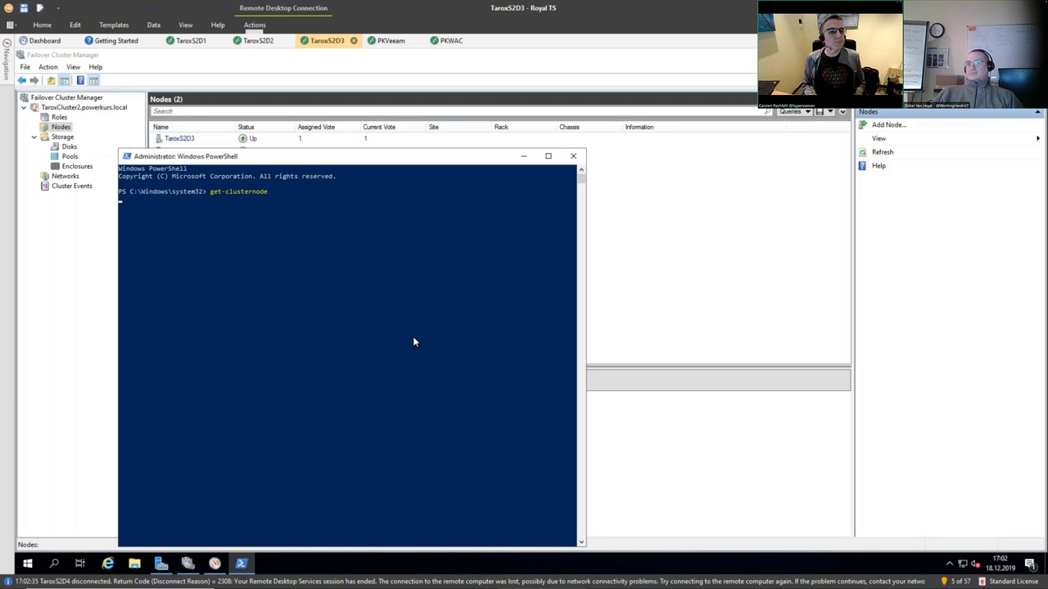
{"action": "left_click_drag", "start_coordinate": [261, 160], "coordinate": [512, 146]}
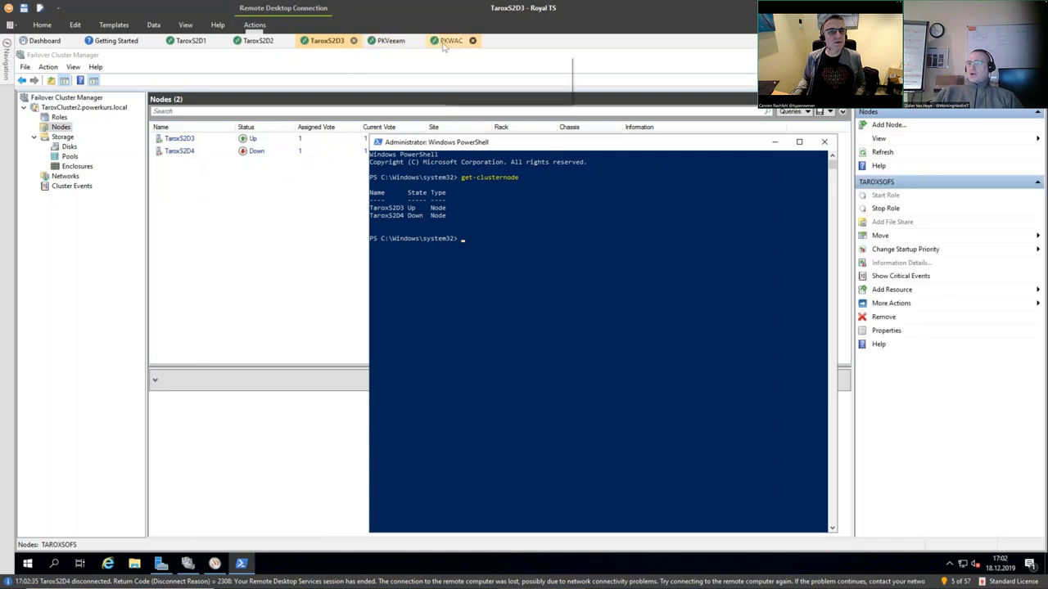
Return to the PKVeeam session and check the progress of the TAROXS2D2-To-S2D4 and TAROXS2D1-To-S2D3 backups
{"action": "left_click", "coordinate": [393, 45]}
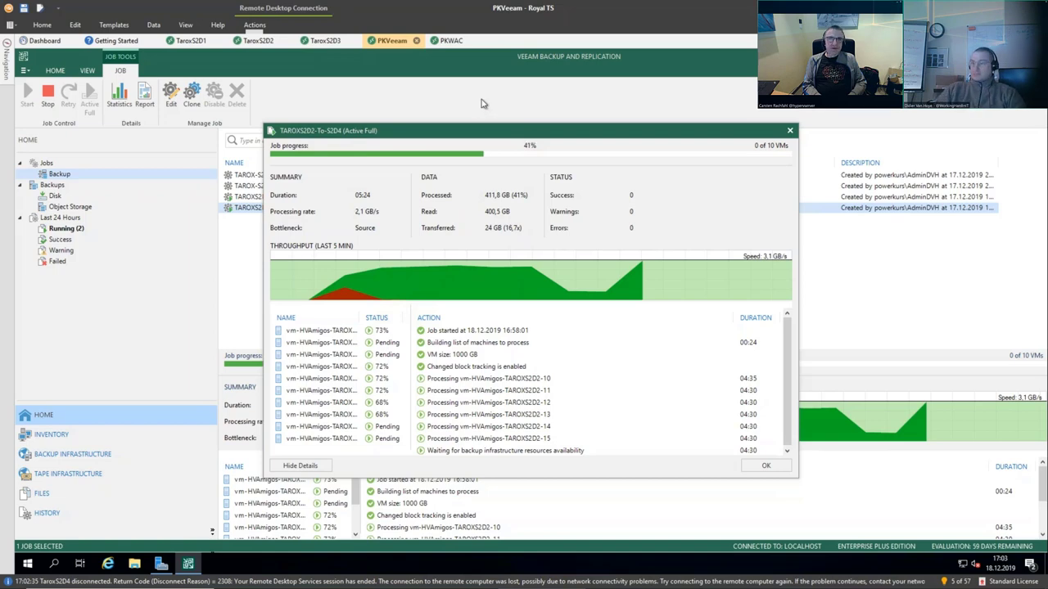
{"action": "left_click", "coordinate": [790, 130]}
{"action": "double_click", "coordinate": [264, 198]}
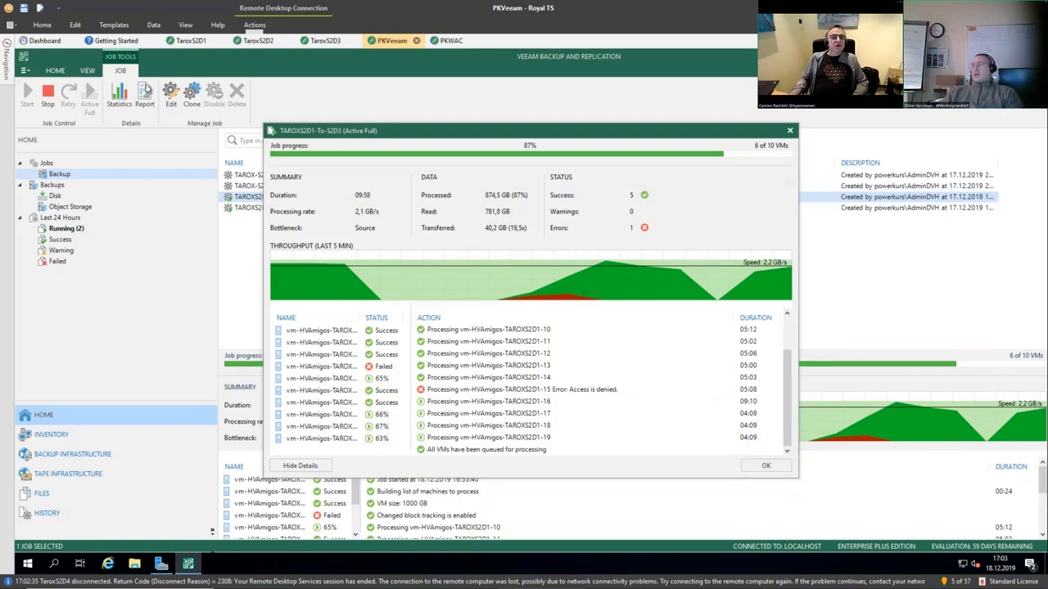
Switch to the TaroxS2D3 session and inspect the TaroxS2D3 node's disks, with full disk names readable, and its roles in Failover Cluster Manager
{"action": "left_click", "coordinate": [325, 43]}
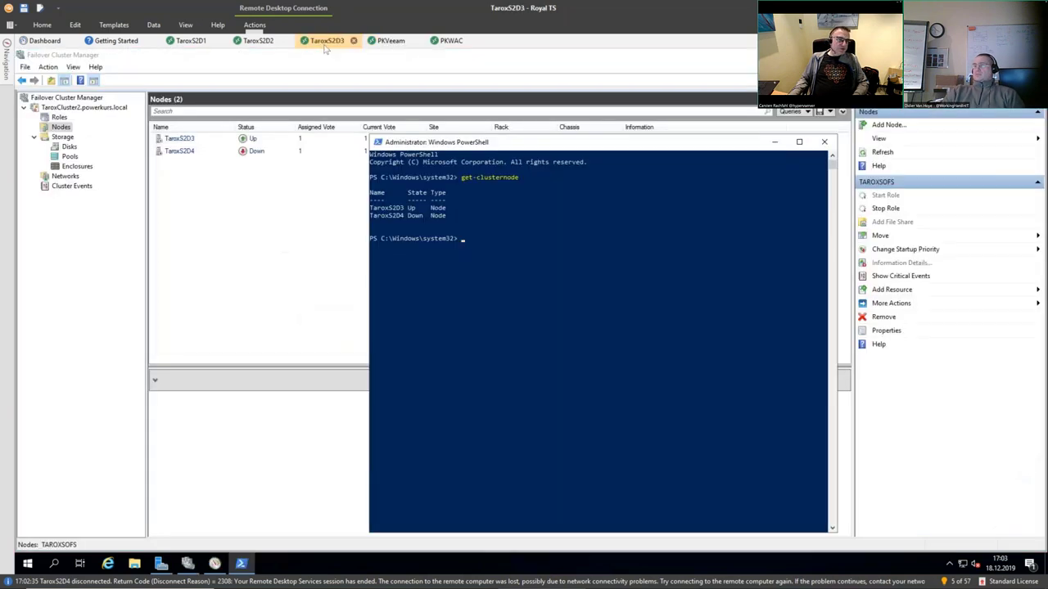
{"action": "left_click", "coordinate": [60, 128]}
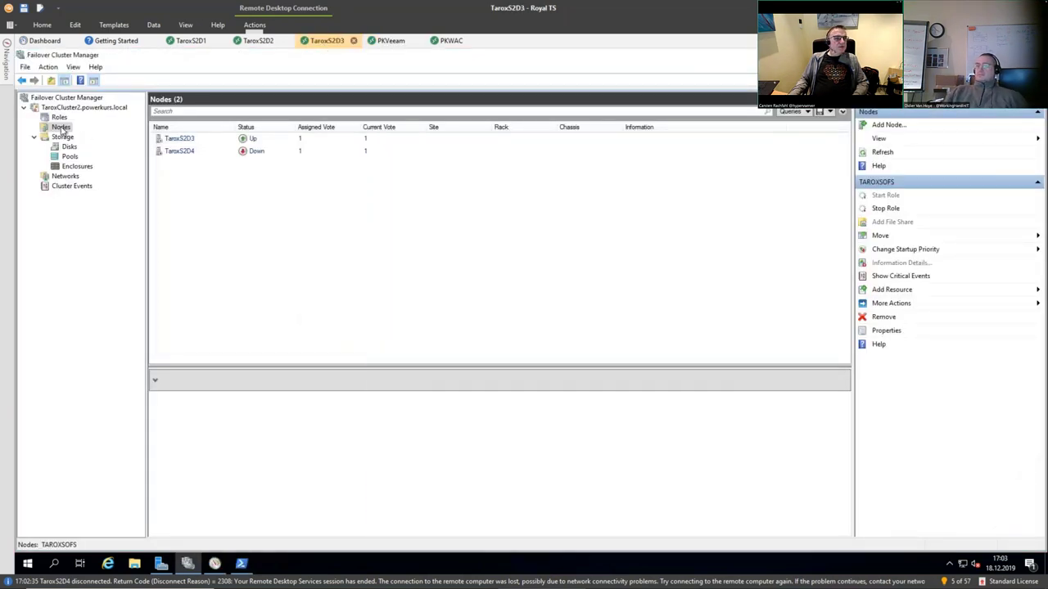
{"action": "left_click", "coordinate": [172, 140]}
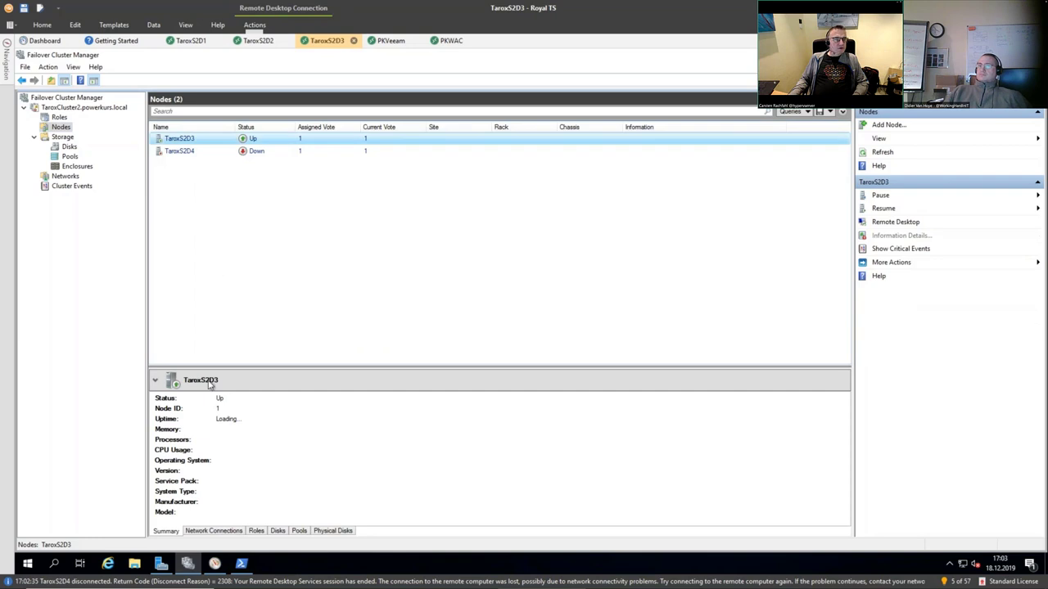
{"action": "left_click", "coordinate": [276, 531]}
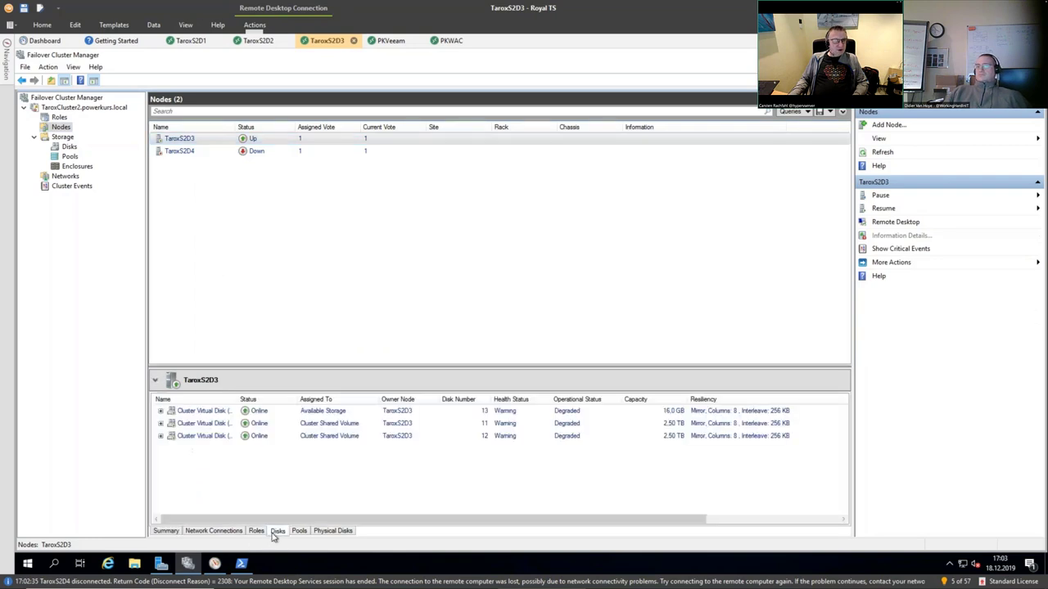
{"action": "left_click_drag", "start_coordinate": [236, 399], "coordinate": [292, 398]}
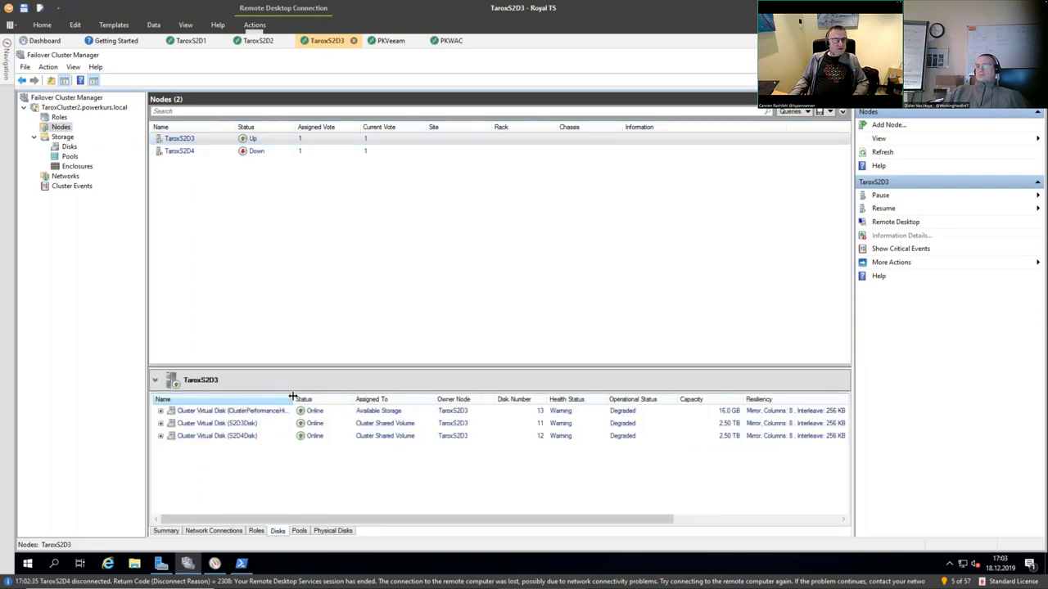
{"action": "left_click", "coordinate": [256, 531]}
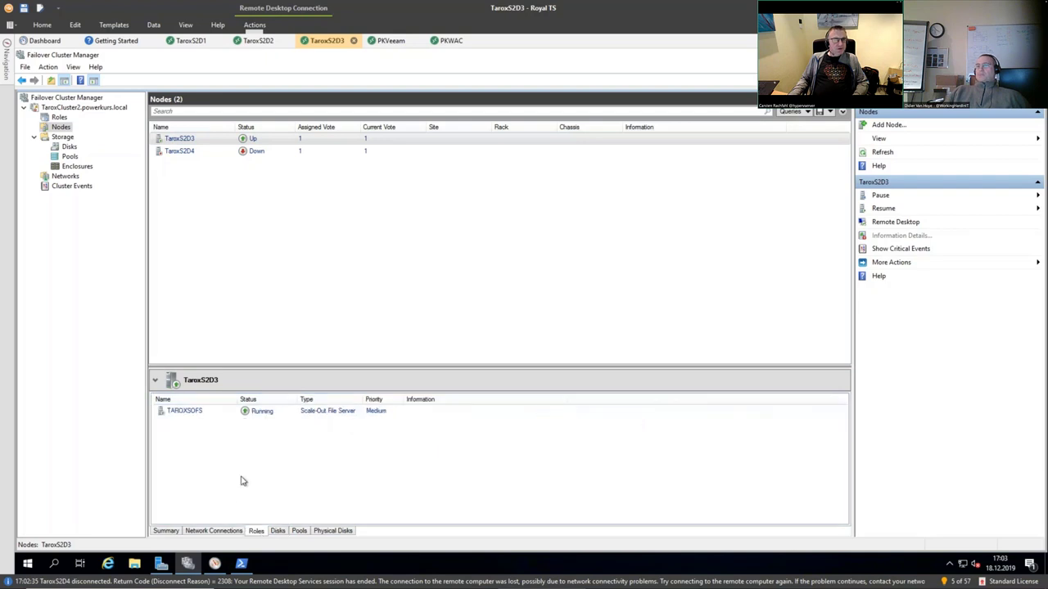
Select the TAROXSOFS role on node TaroxS2D3 and display the summary of cluster TaroxCluster2.powerkurs.local
{"action": "left_click", "coordinate": [206, 411]}
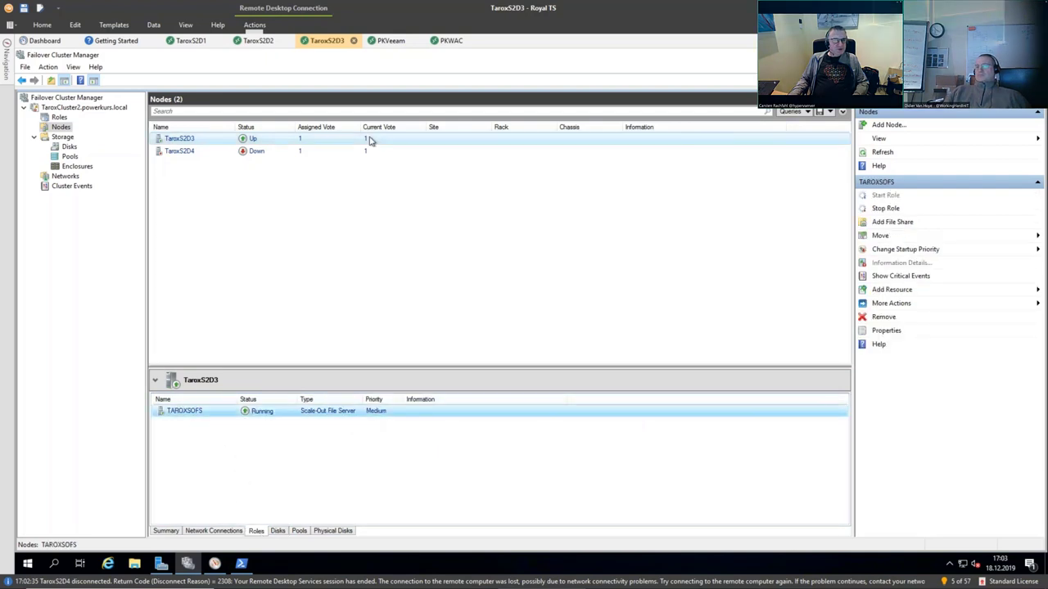
{"action": "left_click", "coordinate": [55, 108]}
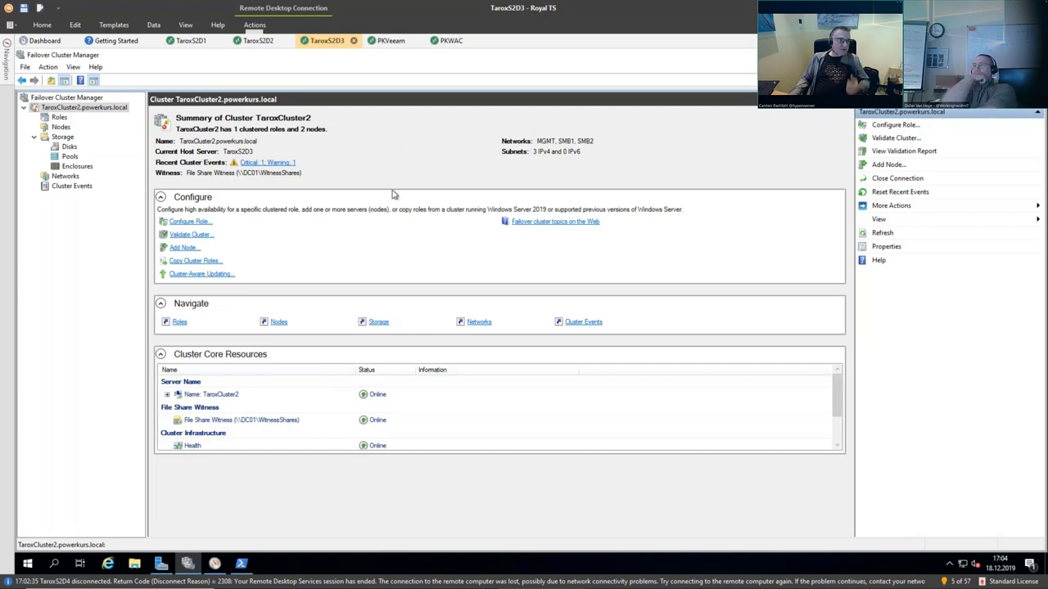
Return to the PKVeeam session and review the session details of the TAROXS2D1-To-S2D3 and TAROXS2D2-To-S2D4 backup jobs
{"action": "left_click", "coordinate": [381, 40]}
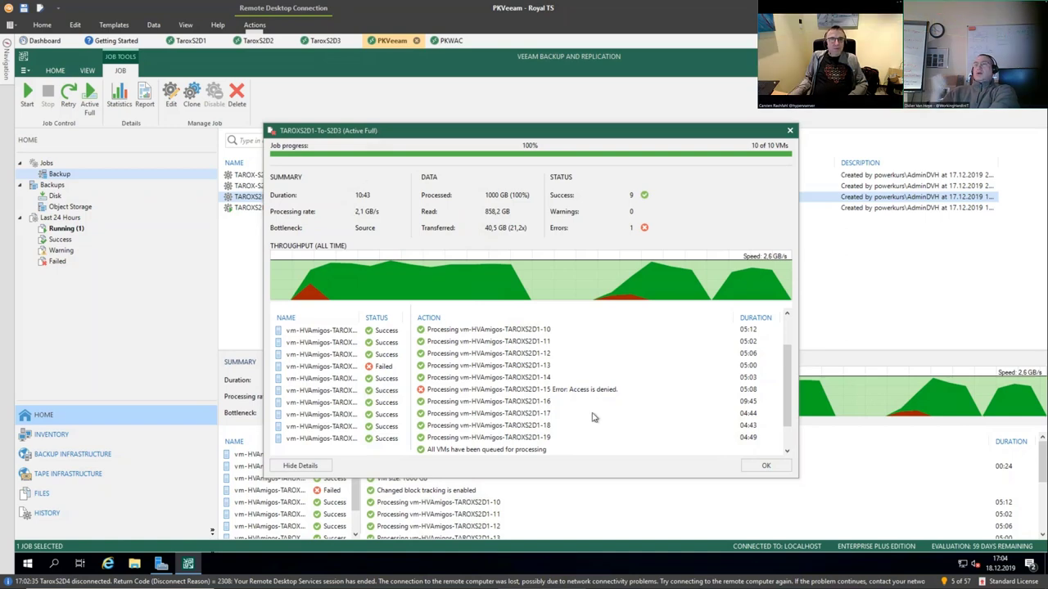
{"action": "scroll", "coordinate": [784, 443], "scroll_direction": "down", "scroll_amount": 1}
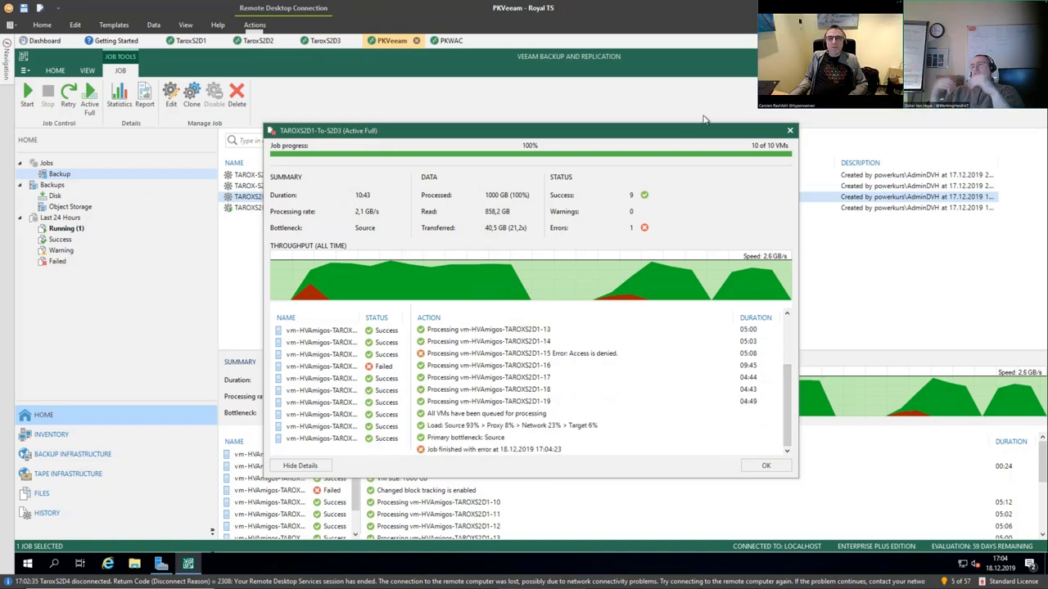
{"action": "left_click", "coordinate": [789, 132]}
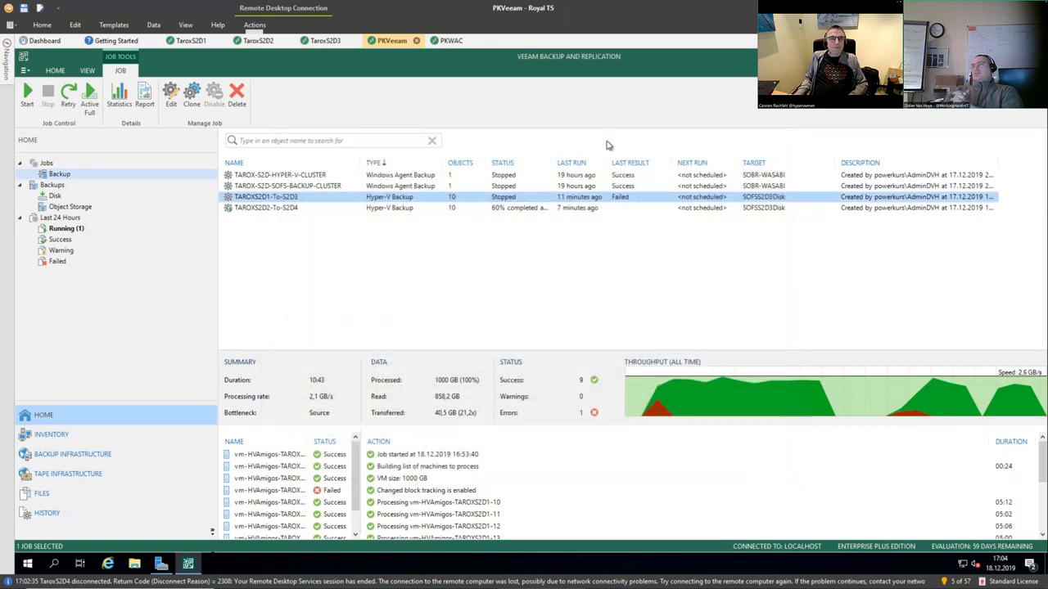
{"action": "left_click", "coordinate": [510, 211]}
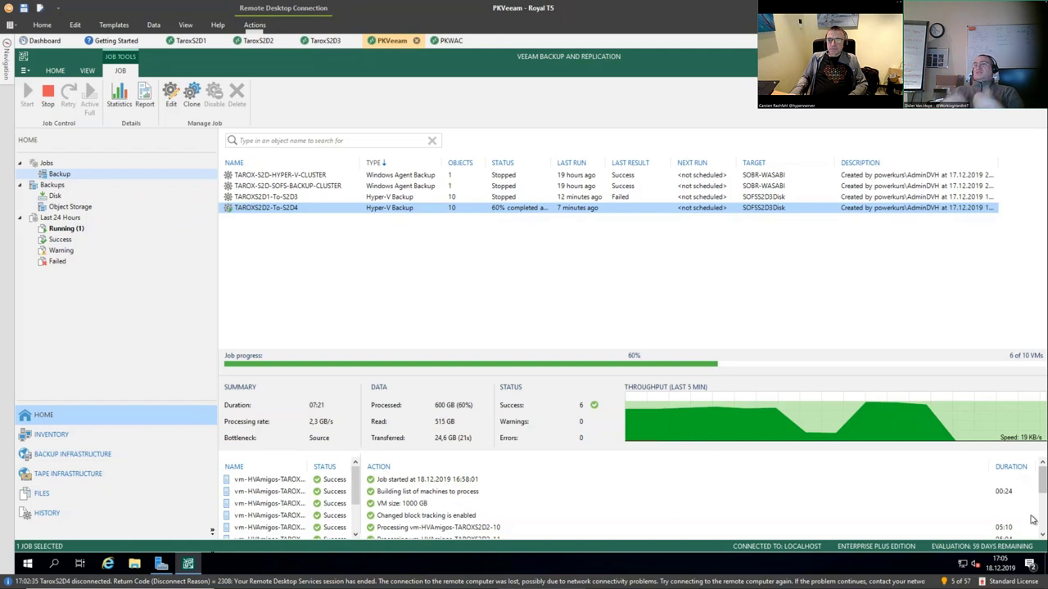
{"action": "scroll", "coordinate": [1044, 517], "scroll_direction": "down", "scroll_amount": 3}
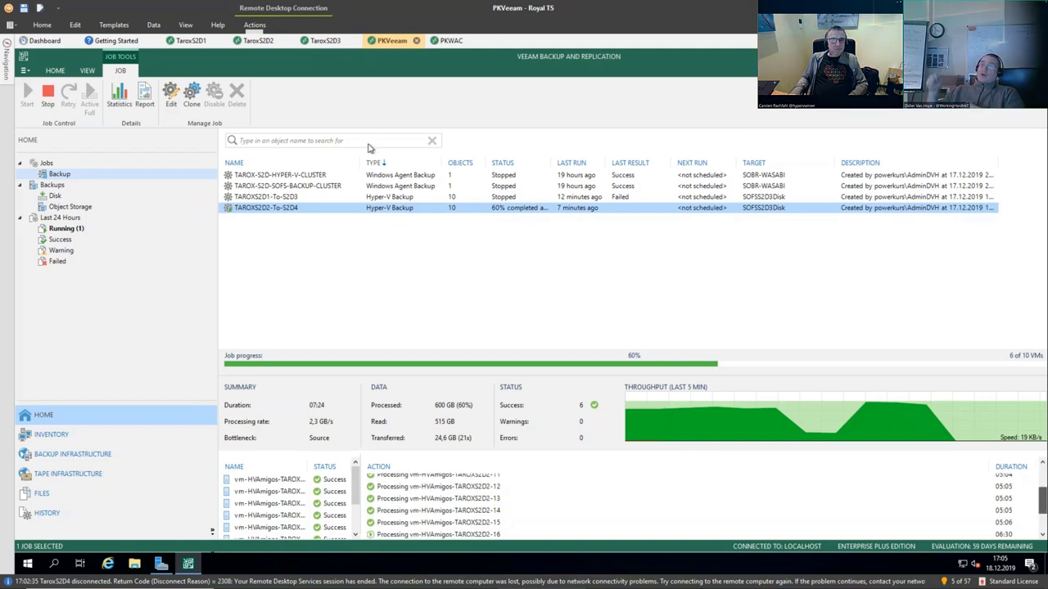
{"action": "double_click", "coordinate": [328, 209]}
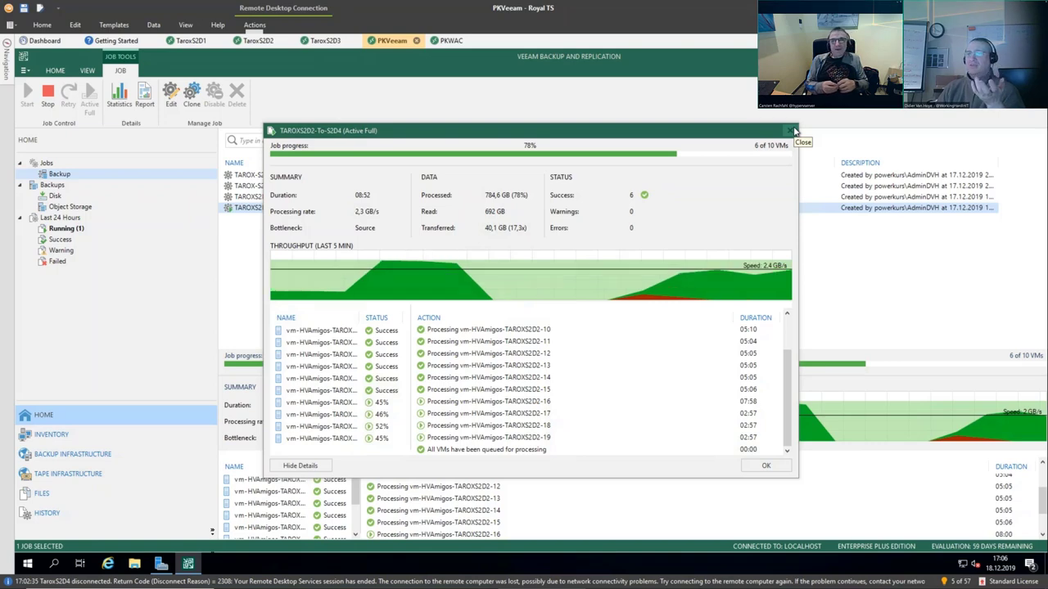
{"action": "left_click", "coordinate": [793, 131]}
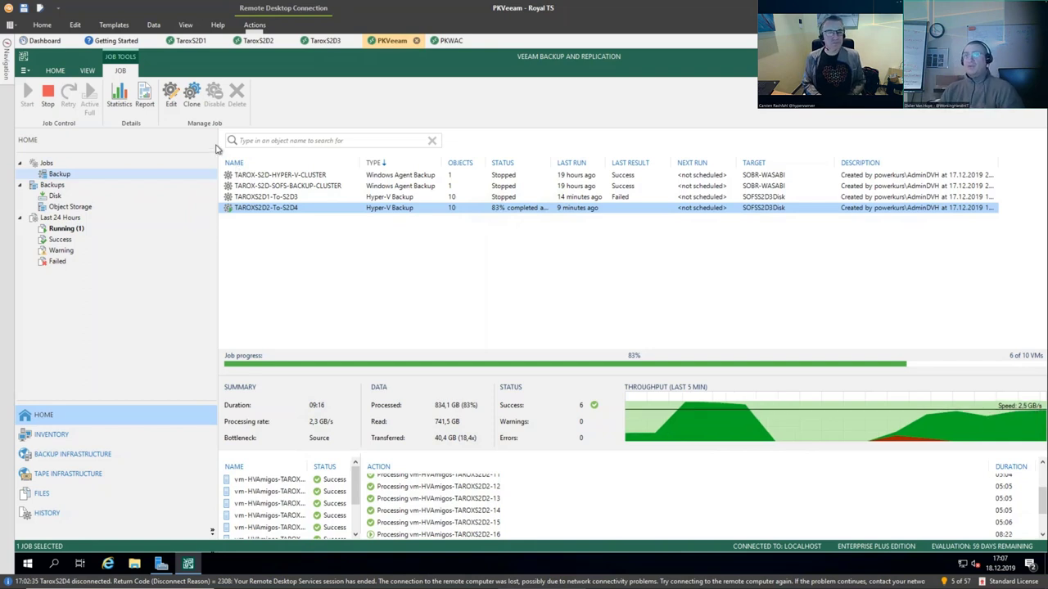
Inspect the preferred networks 192.168.206.0 and 192.168.207.0 in Veeam's global network traffic rules, leaving the dialogs without changes
{"action": "left_click", "coordinate": [26, 71]}
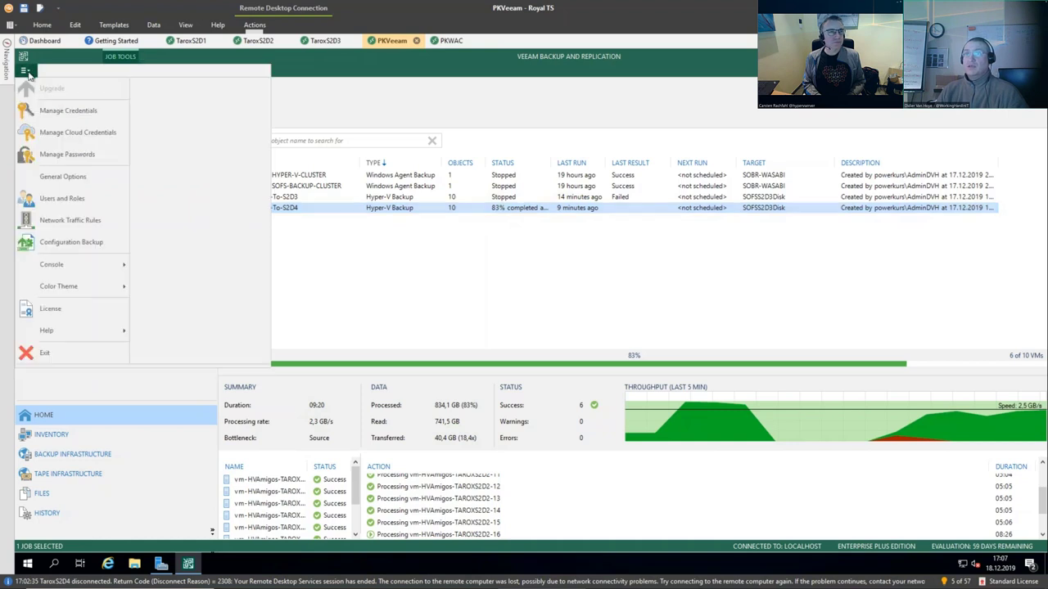
{"action": "left_click", "coordinate": [67, 221]}
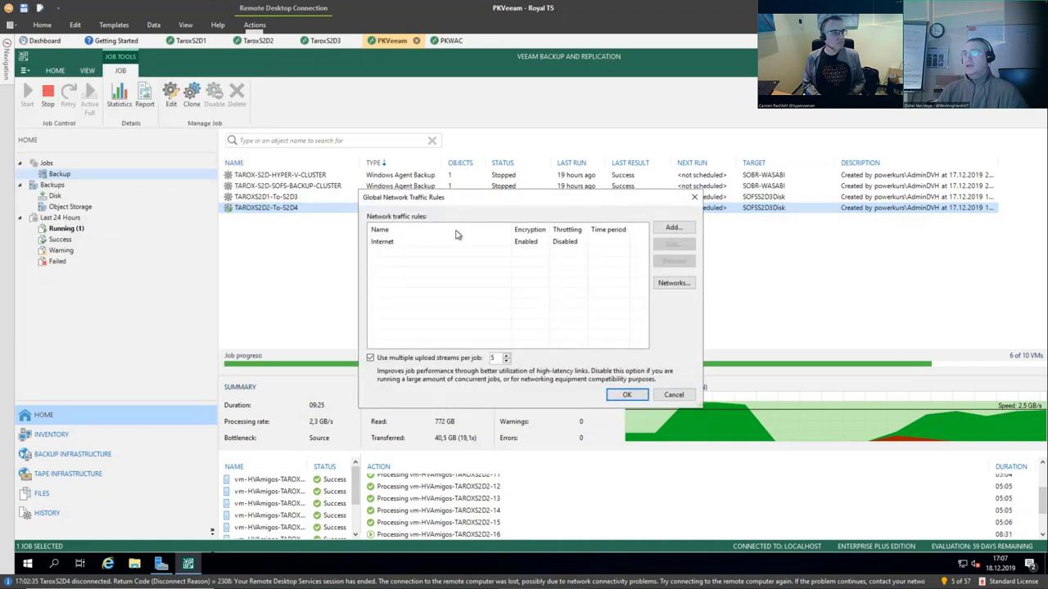
{"action": "left_click", "coordinate": [673, 283]}
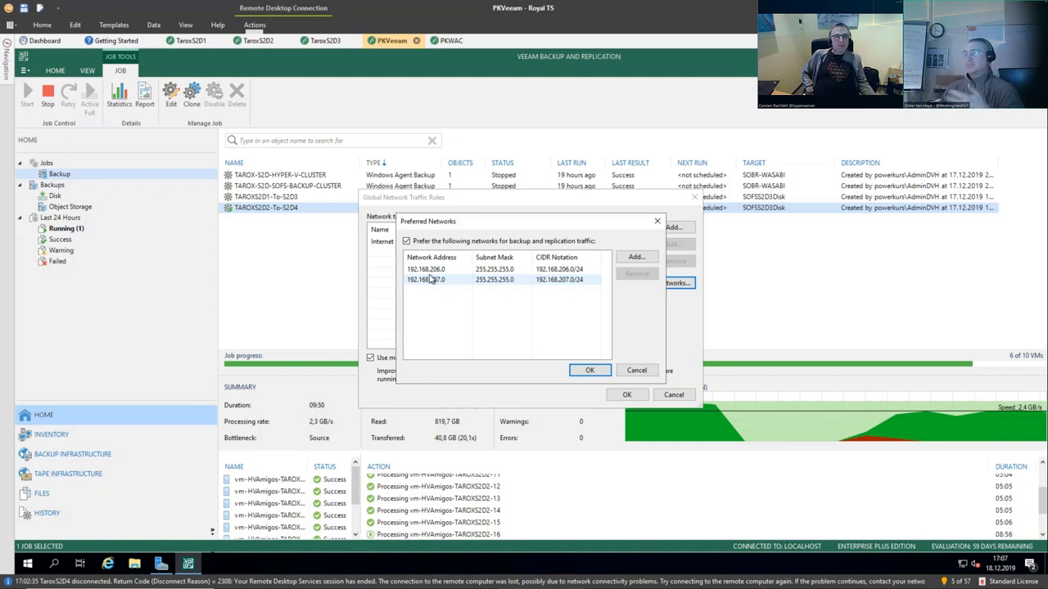
{"action": "left_click", "coordinate": [459, 272]}
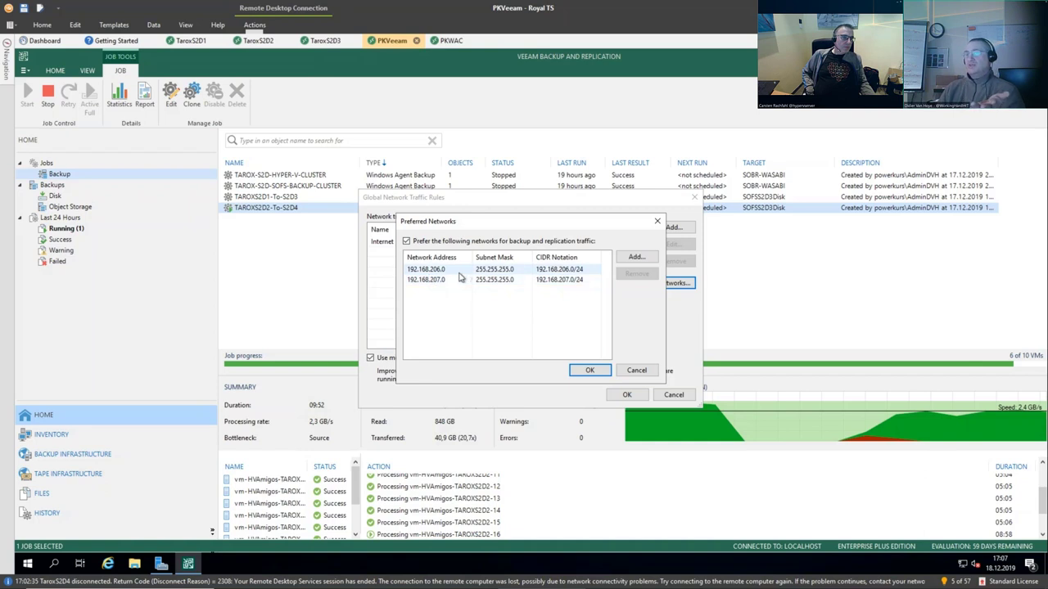
{"action": "left_click", "coordinate": [459, 279]}
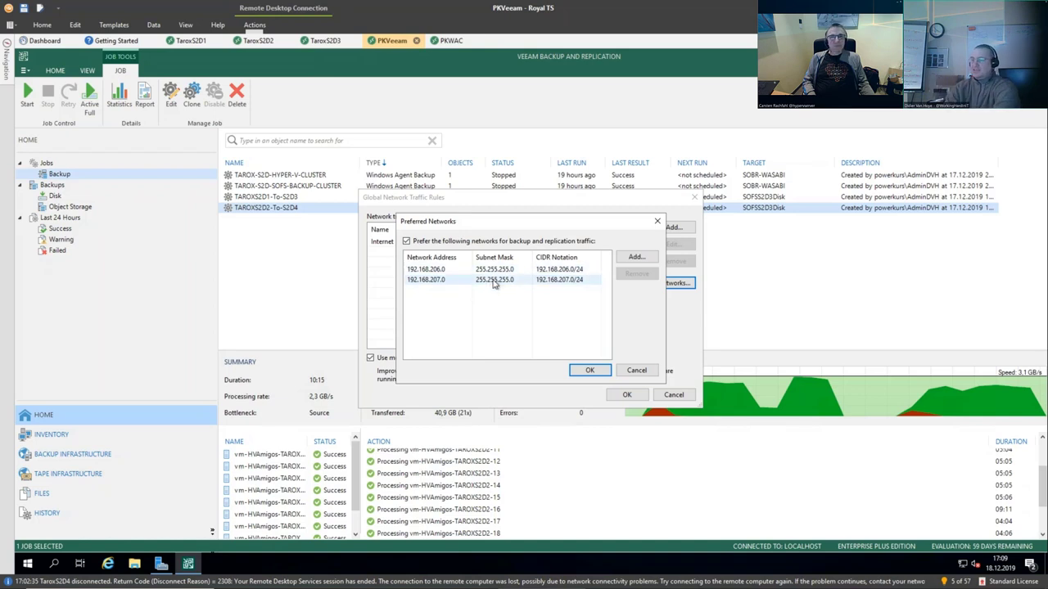
{"action": "left_click", "coordinate": [660, 222]}
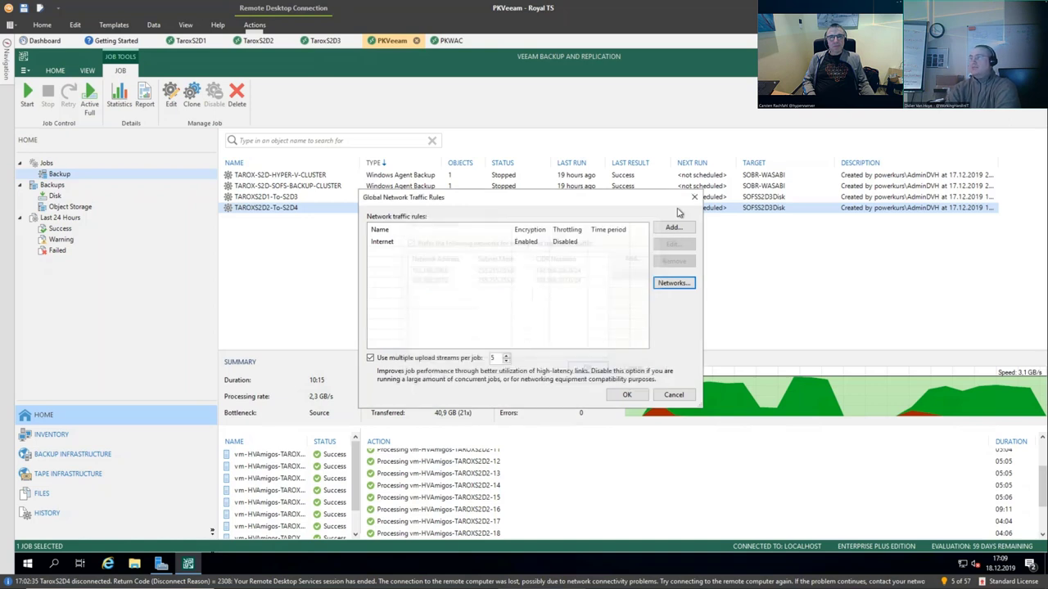
{"action": "left_click", "coordinate": [696, 198]}
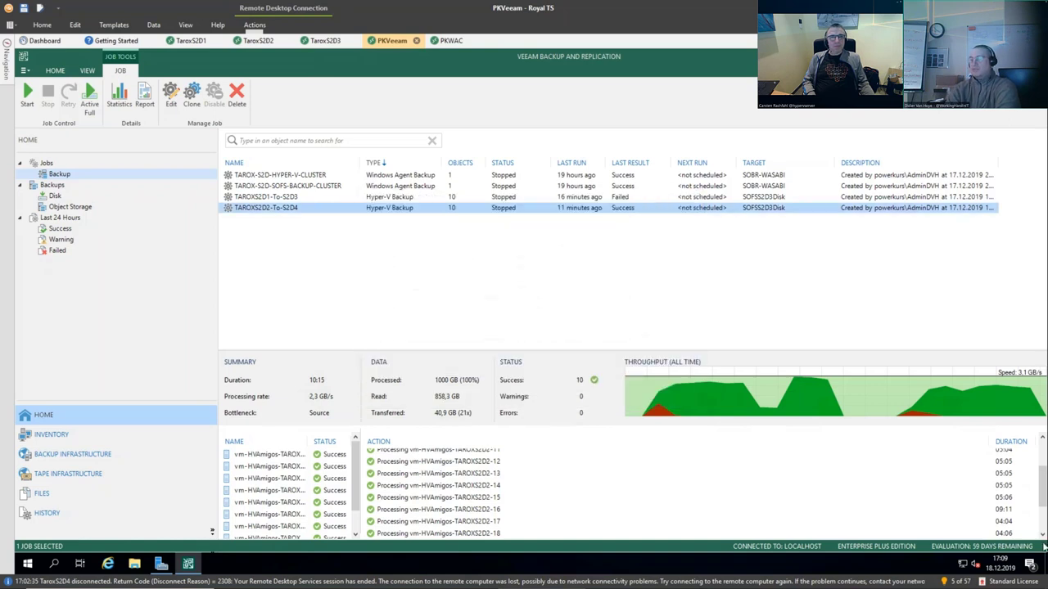
View the Veeam server's MGMT, SMB1 and SMB2 network adapters in Windows Network Connections and close the network windows
{"action": "right_click", "coordinate": [963, 563]}
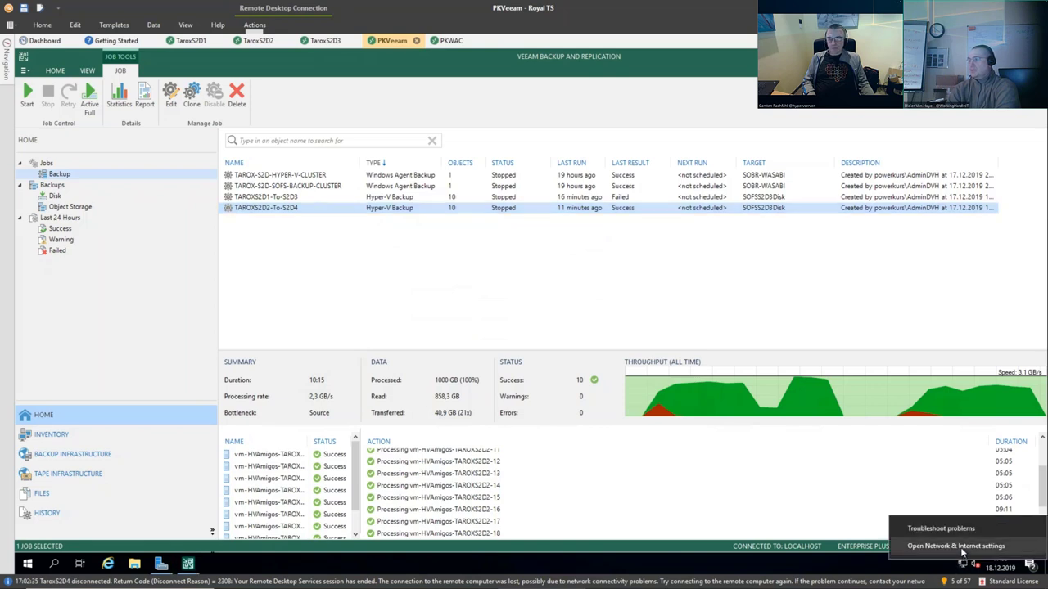
{"action": "left_click", "coordinate": [957, 546]}
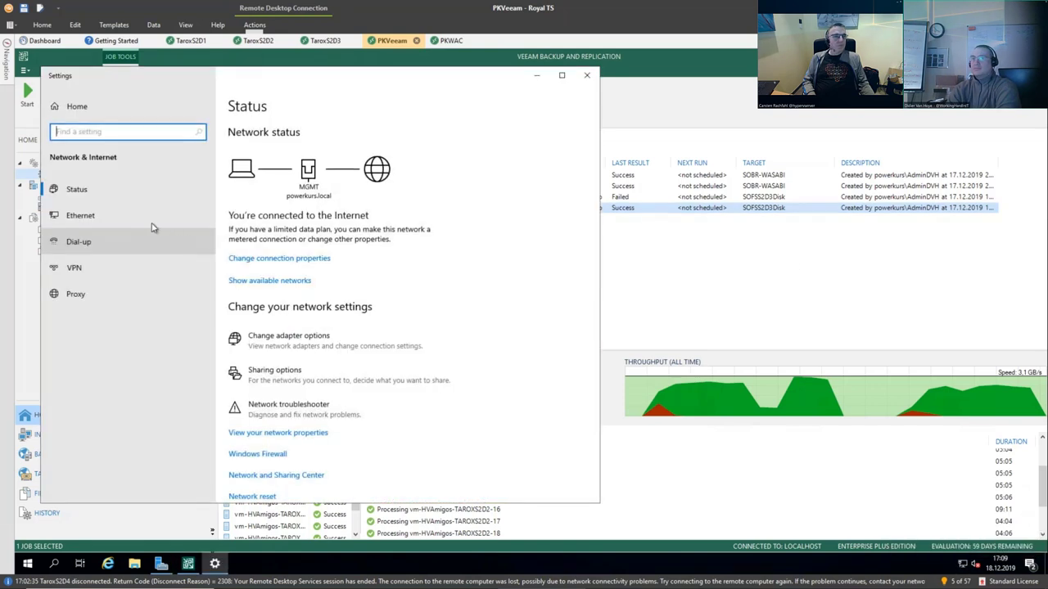
{"action": "left_click", "coordinate": [80, 218]}
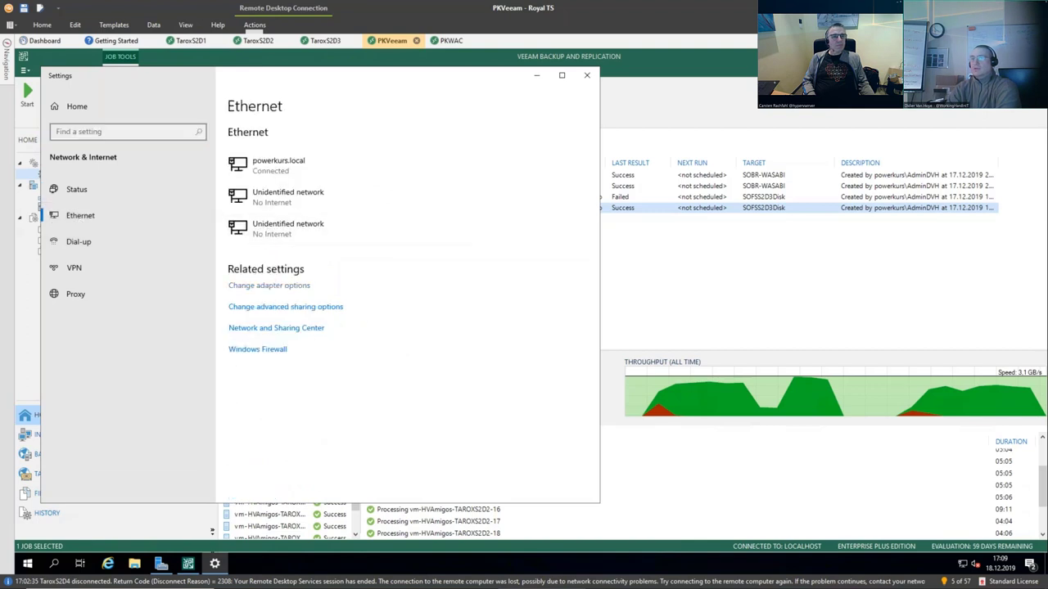
{"action": "left_click", "coordinate": [271, 286]}
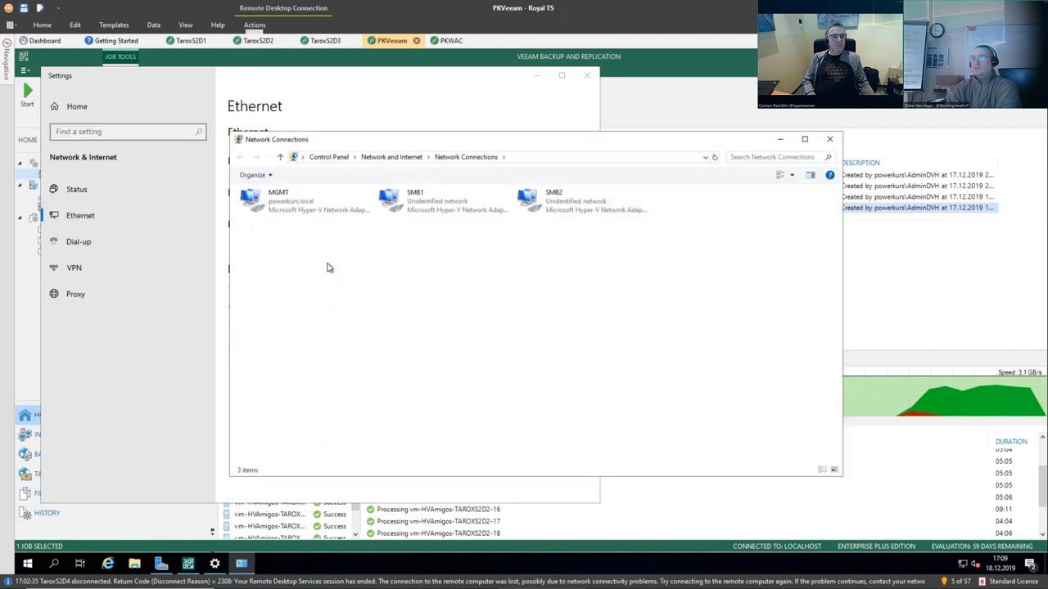
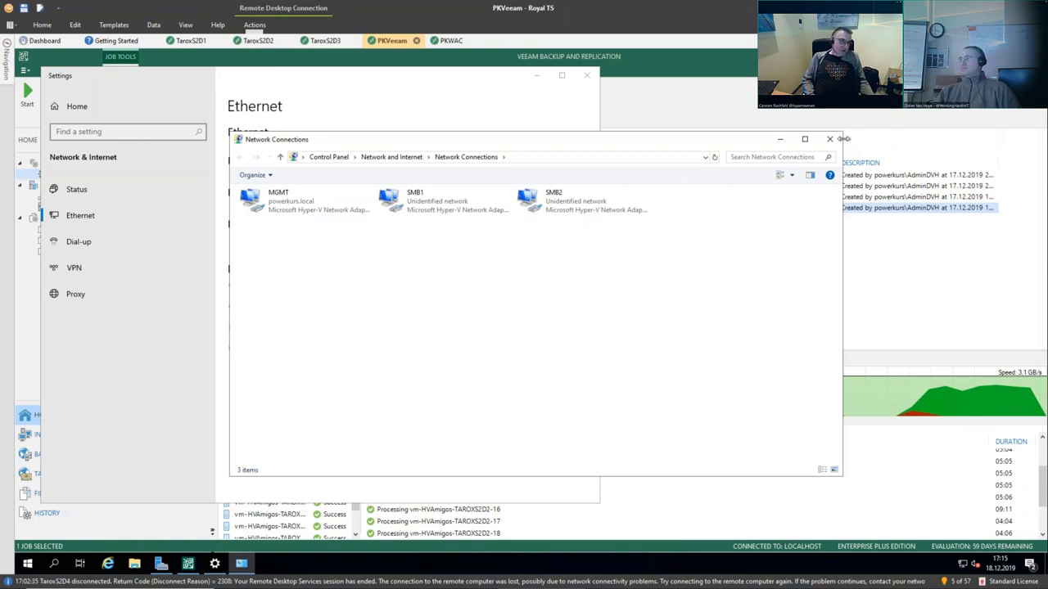
{"action": "left_click", "coordinate": [835, 142]}
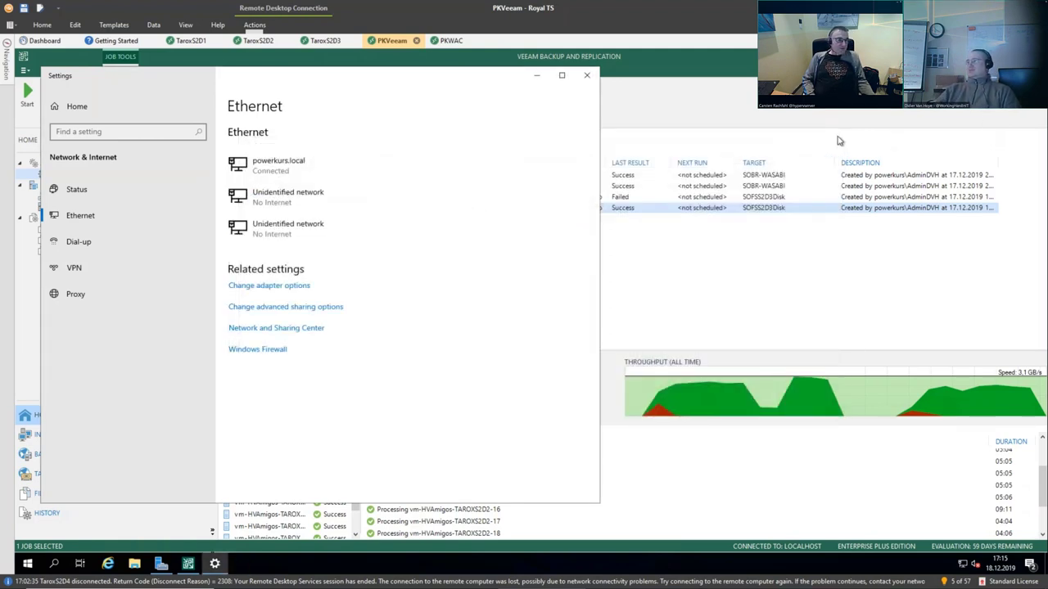
{"action": "left_click", "coordinate": [587, 75]}
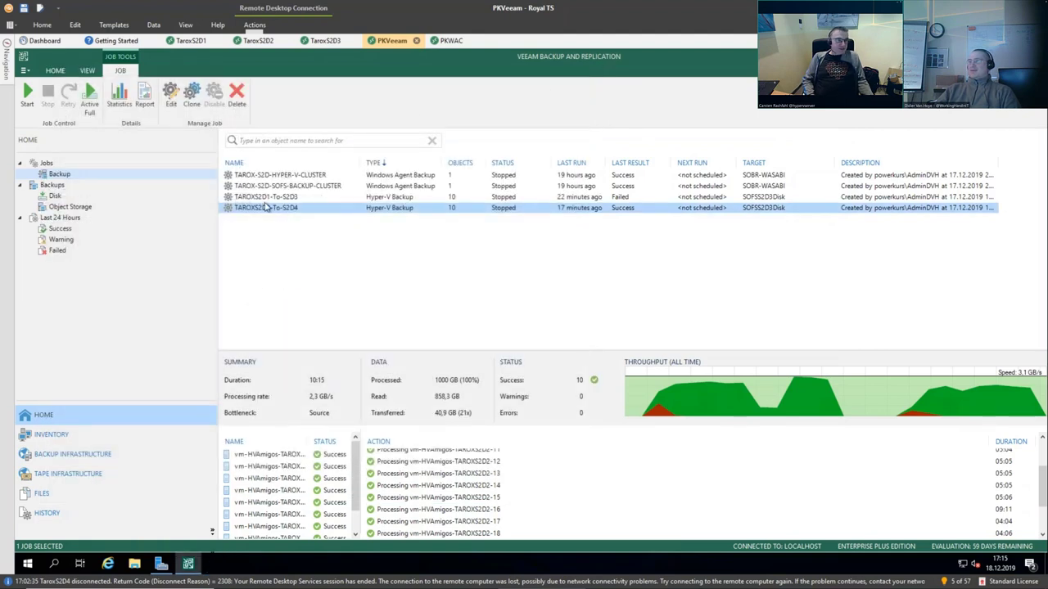
Show the disk backups and start a Microsoft Hyper-V restore from backup using Instant VM recovery
{"action": "right_click", "coordinate": [307, 211]}
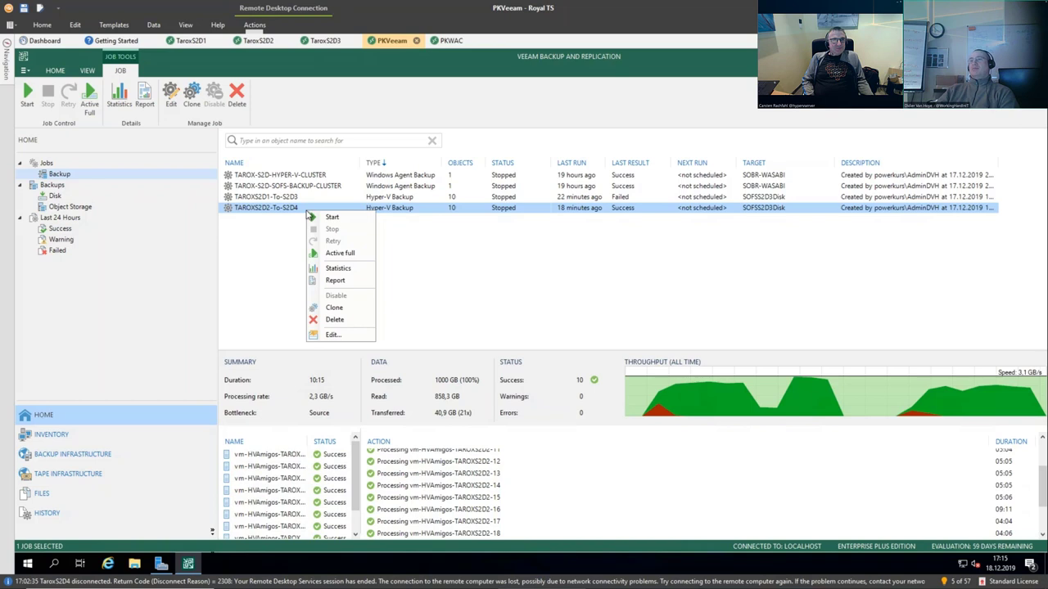
{"action": "left_click", "coordinate": [42, 25]}
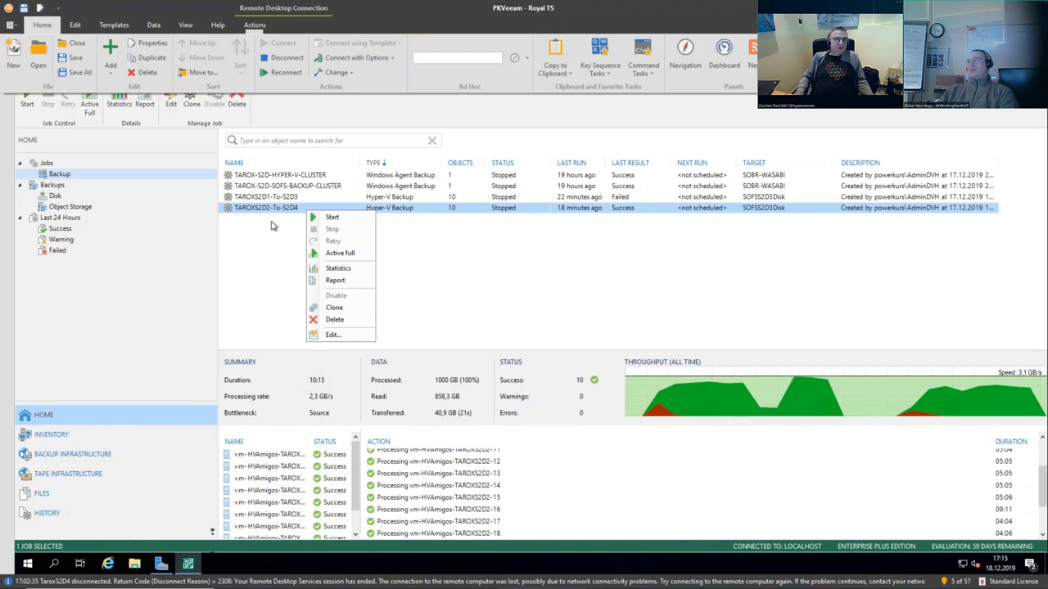
{"action": "left_click", "coordinate": [123, 196]}
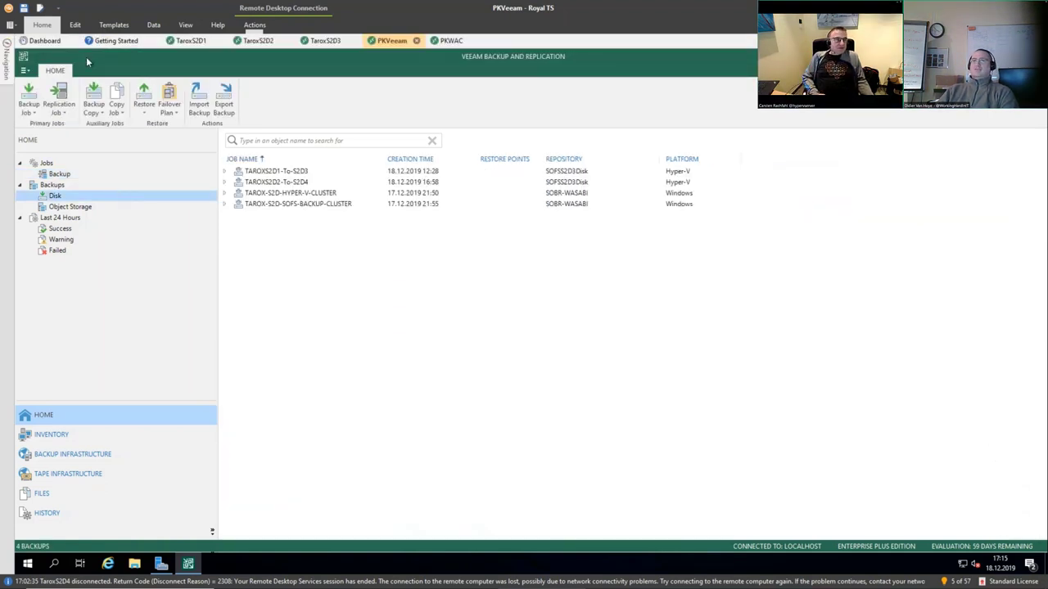
{"action": "left_click", "coordinate": [144, 98]}
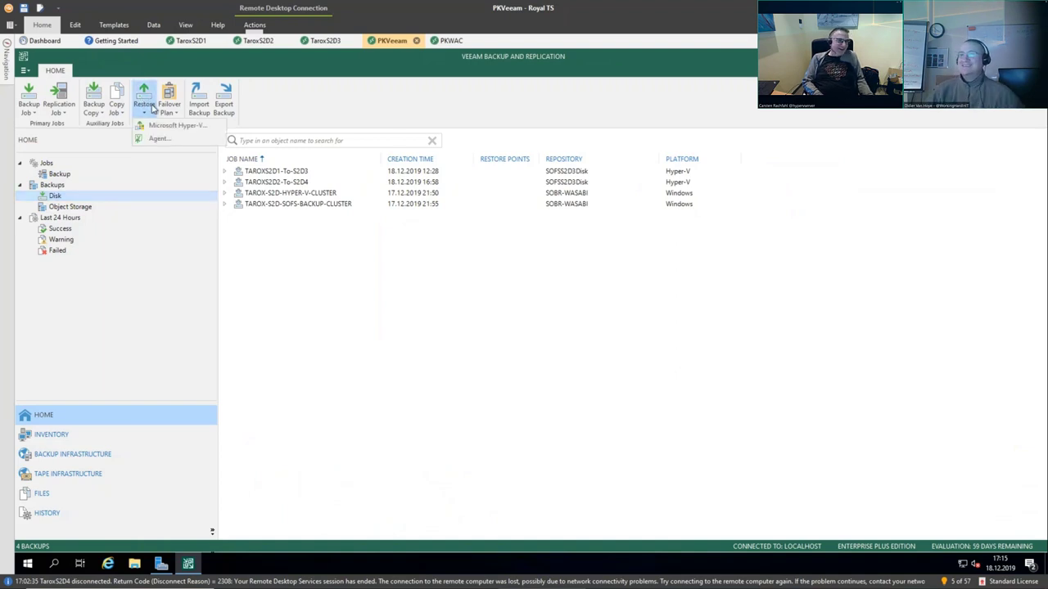
{"action": "left_click", "coordinate": [162, 128]}
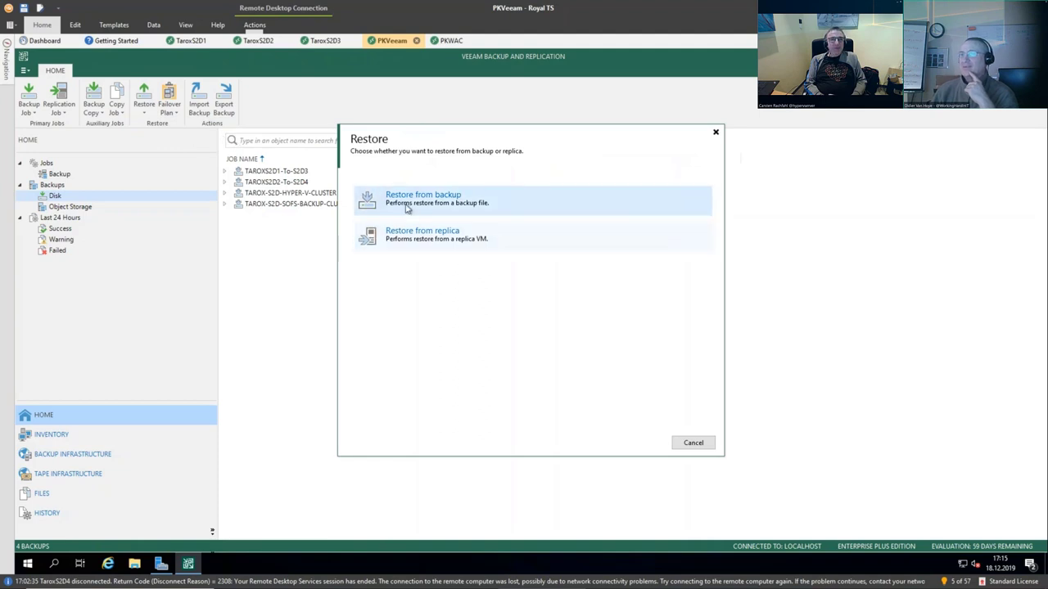
{"action": "left_click", "coordinate": [408, 206]}
{"action": "left_click", "coordinate": [408, 205]}
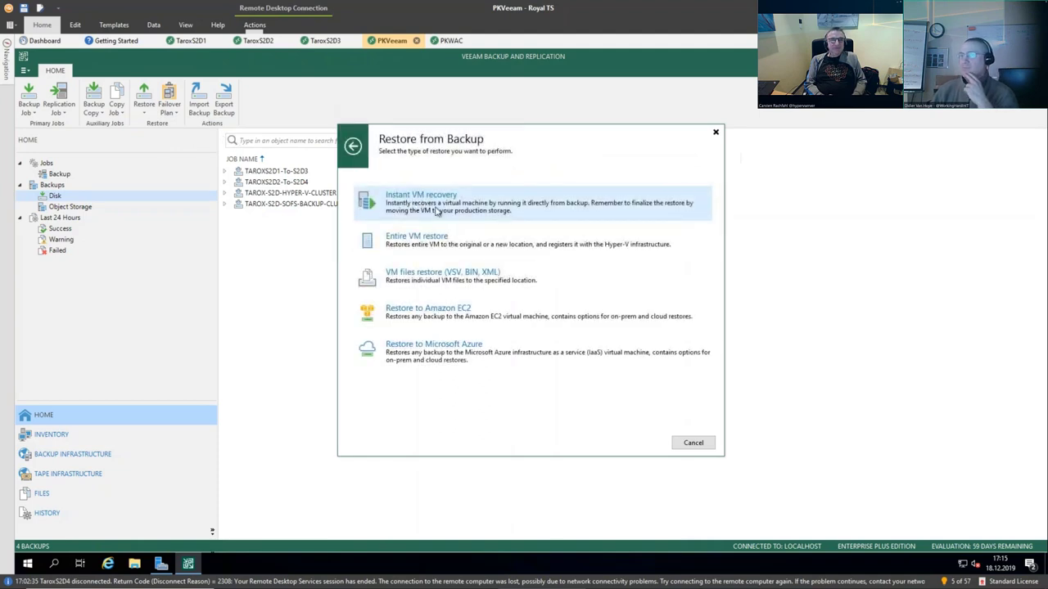
{"action": "left_click", "coordinate": [436, 210]}
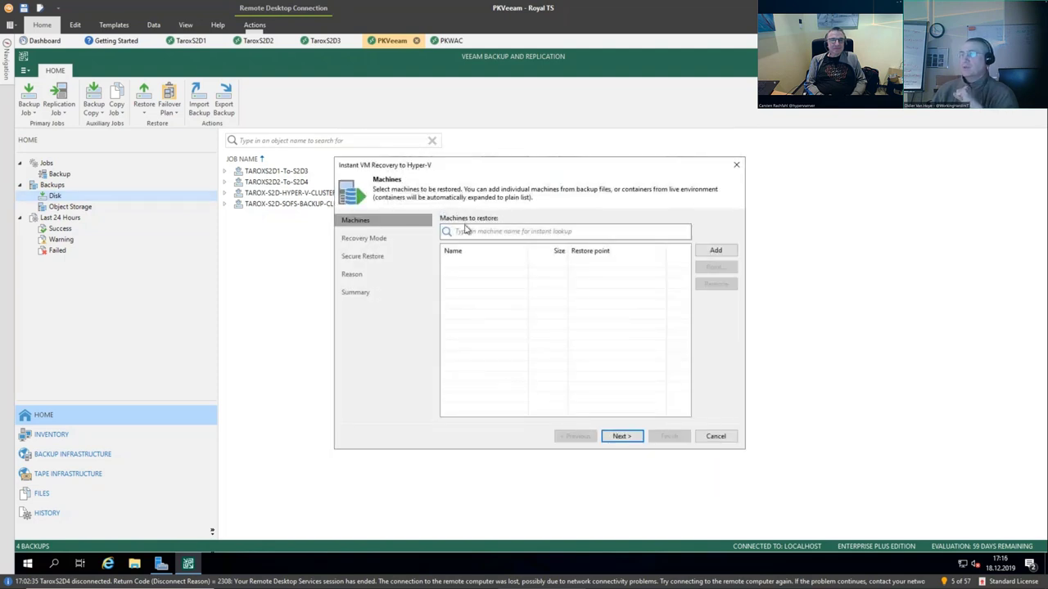
Add the VM vm-HVAmigos-TAROXS2D2-16 from the TAROXS2D2-To-S2D4 backup to the machines to restore
{"action": "left_click", "coordinate": [469, 232]}
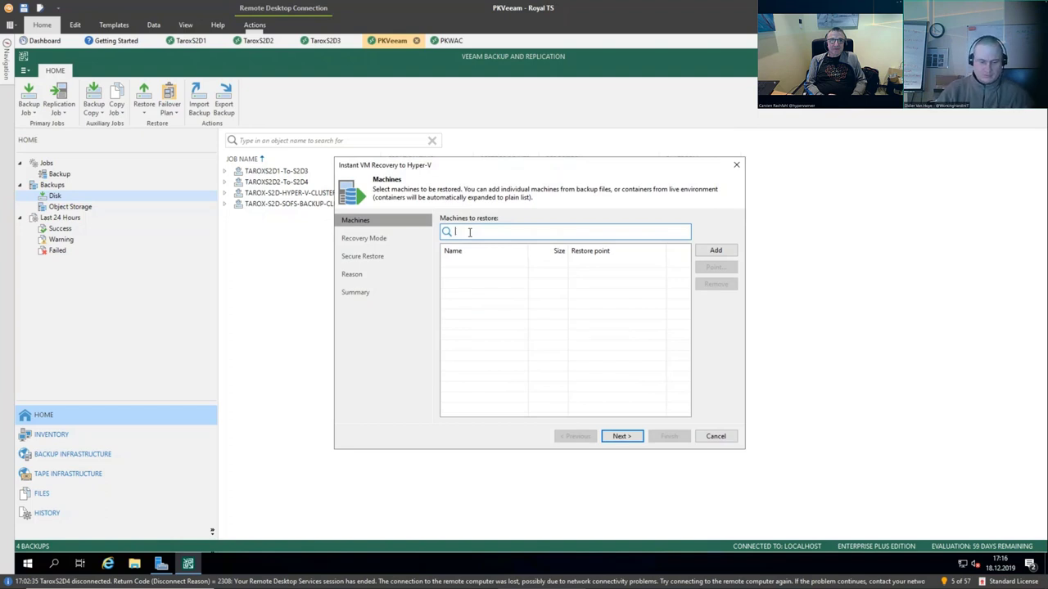
{"action": "left_click", "coordinate": [715, 250]}
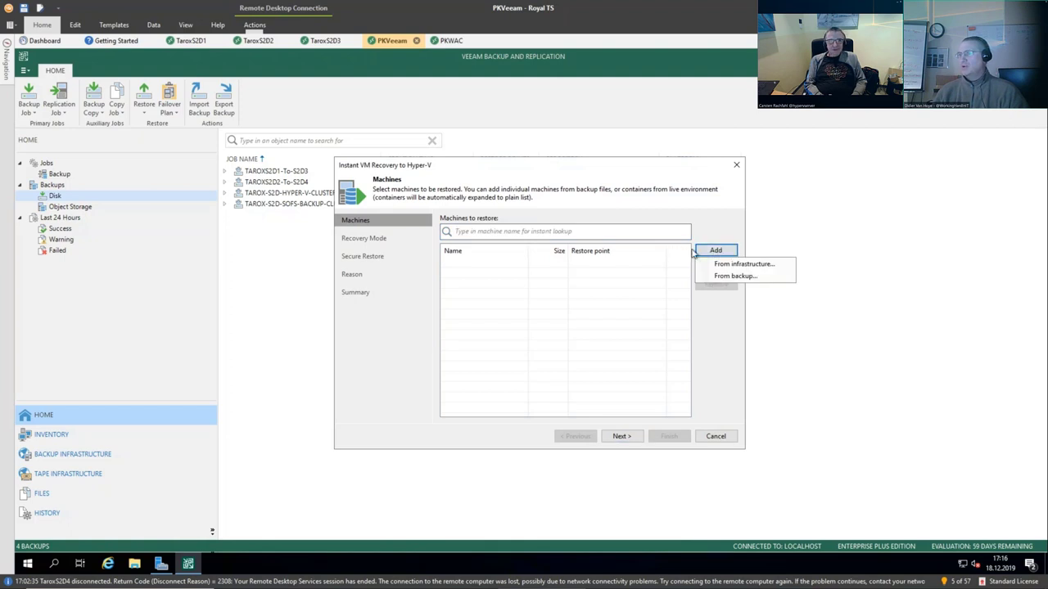
{"action": "left_click", "coordinate": [721, 277]}
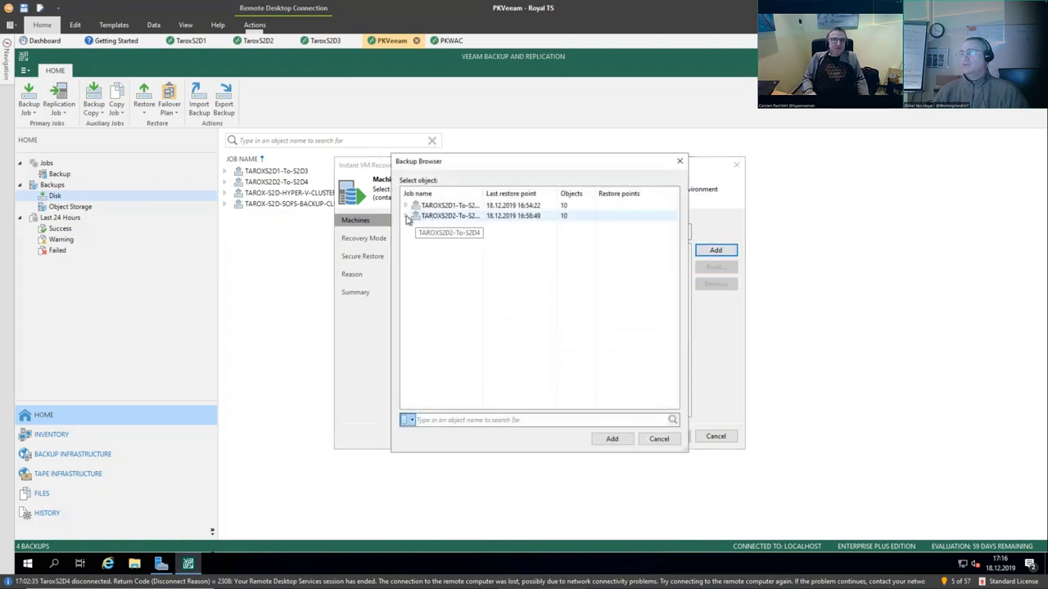
{"action": "left_click", "coordinate": [406, 217]}
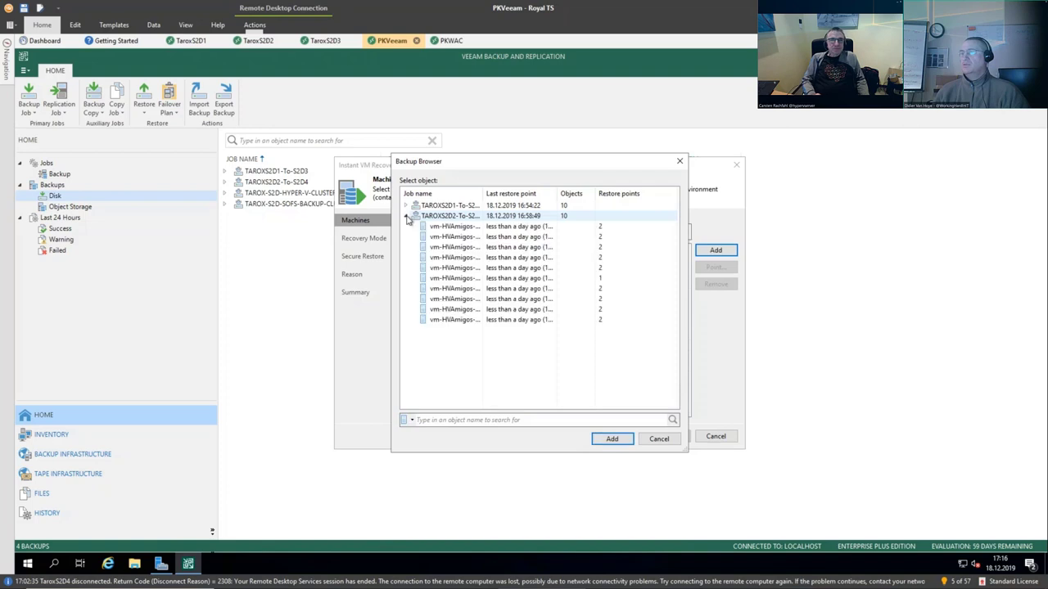
{"action": "left_click", "coordinate": [463, 229]}
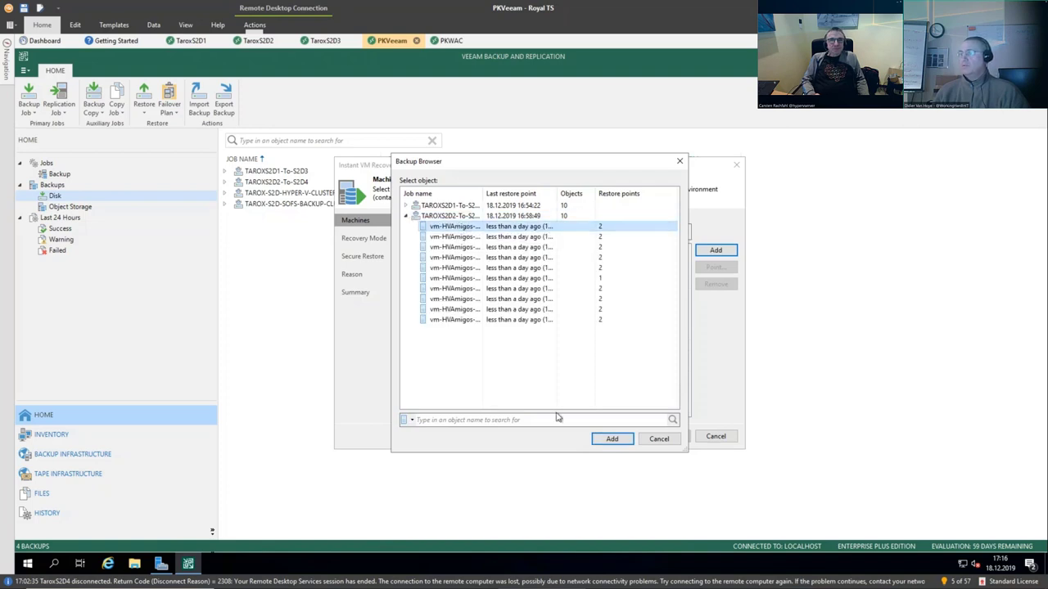
{"action": "left_click", "coordinate": [610, 438]}
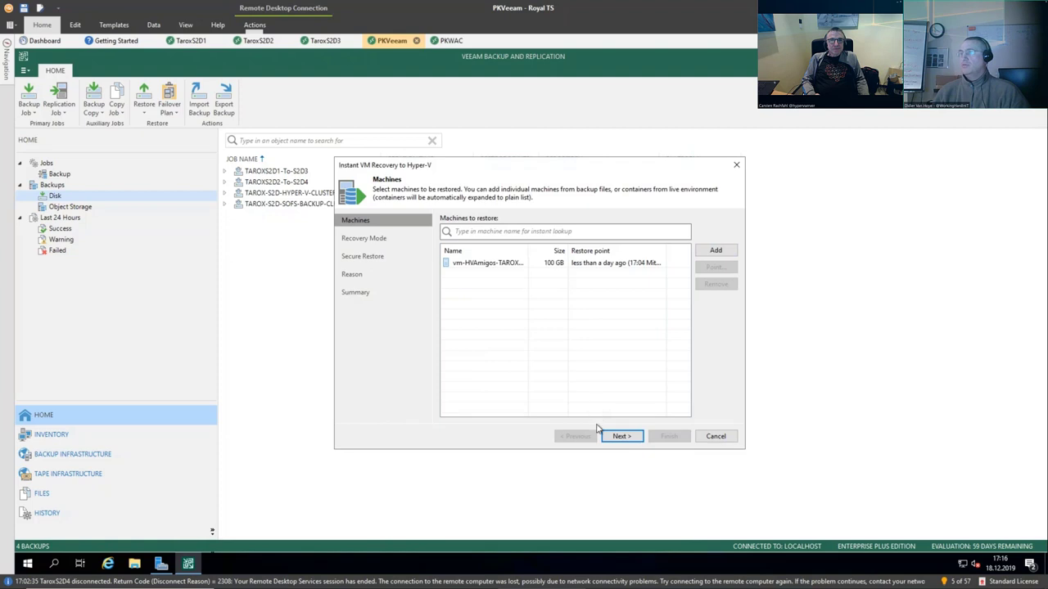
Start the instant recovery to the original location without malware scanning, with Demo as the restore reason and power-on after restoring enabled
{"action": "left_click", "coordinate": [619, 438]}
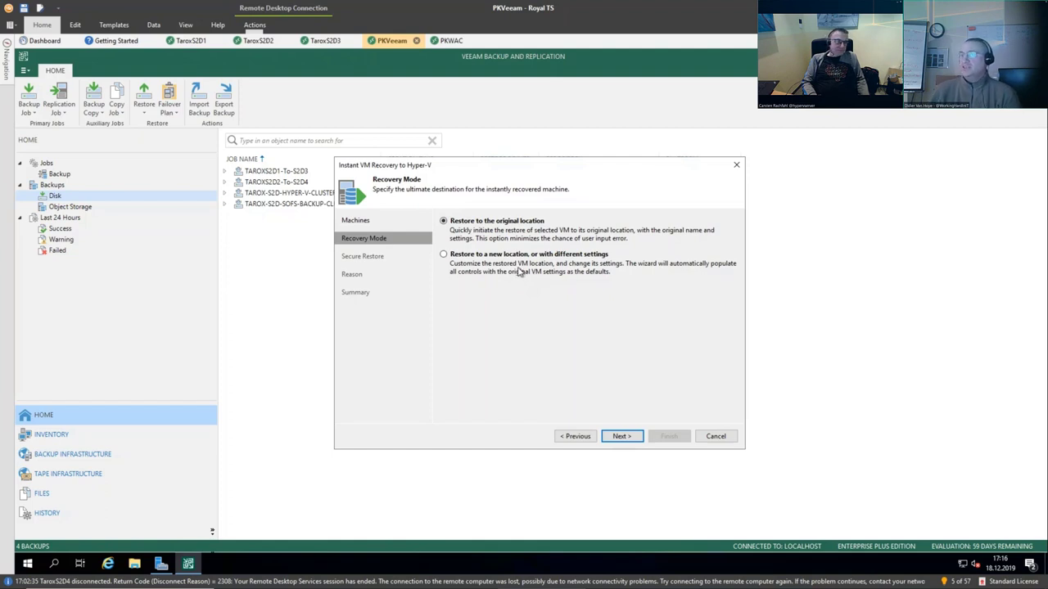
{"action": "left_click", "coordinate": [622, 437]}
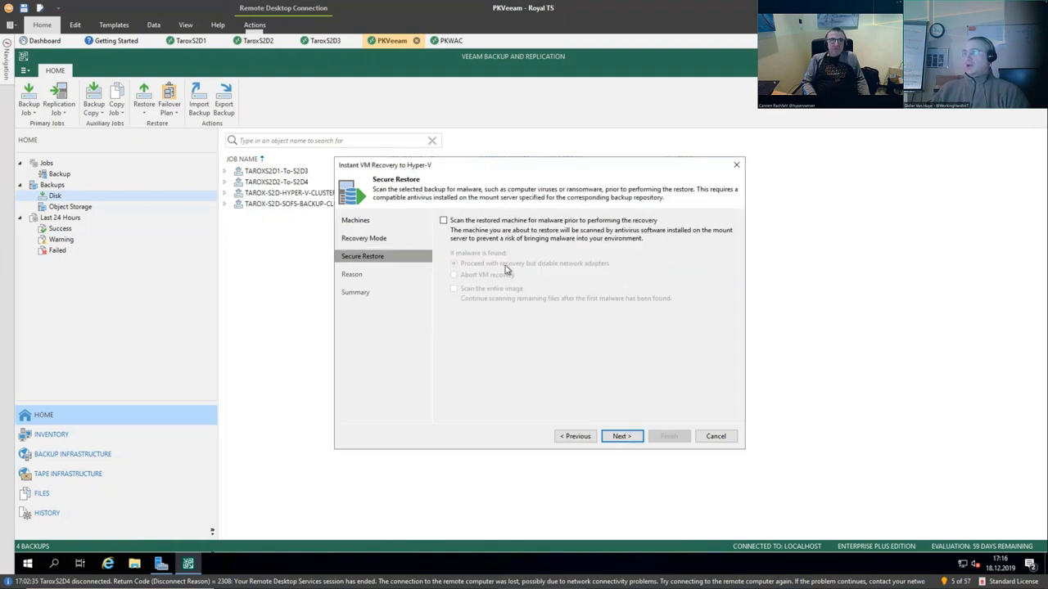
{"action": "left_click", "coordinate": [618, 433]}
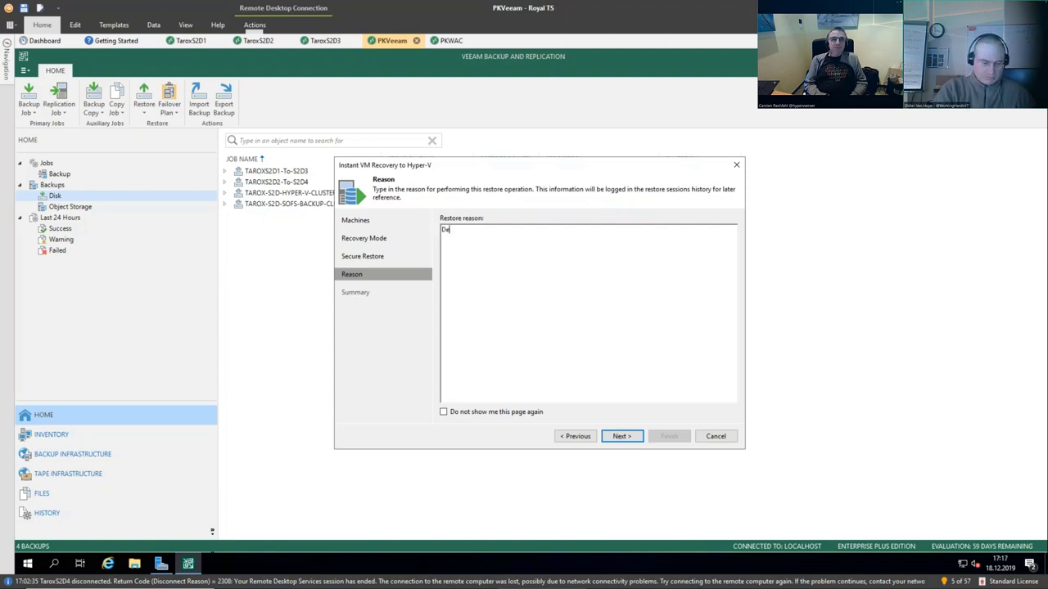
{"action": "left_click", "coordinate": [635, 439]}
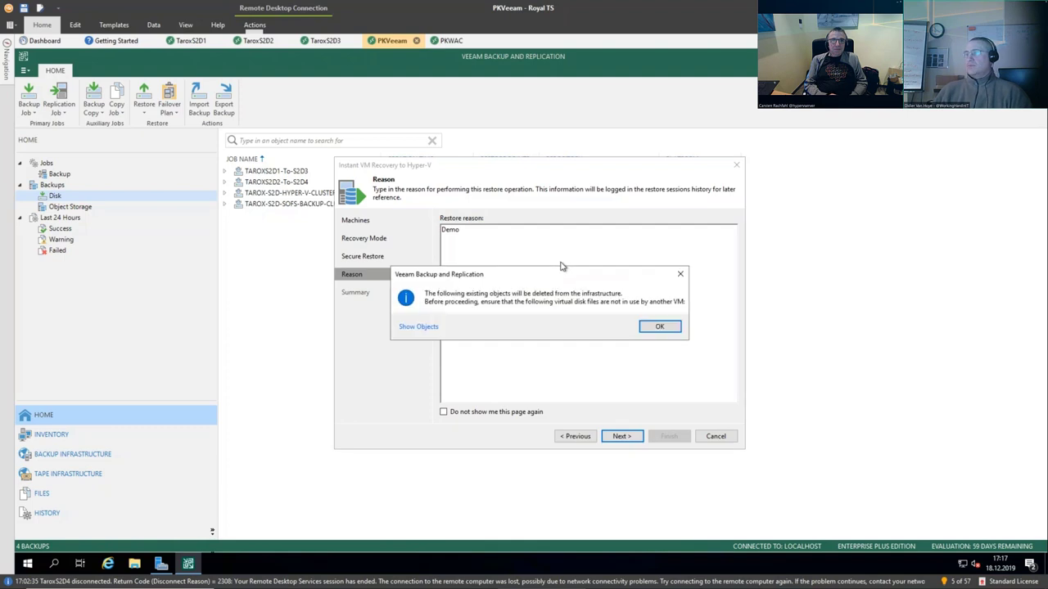
{"action": "left_click", "coordinate": [658, 327]}
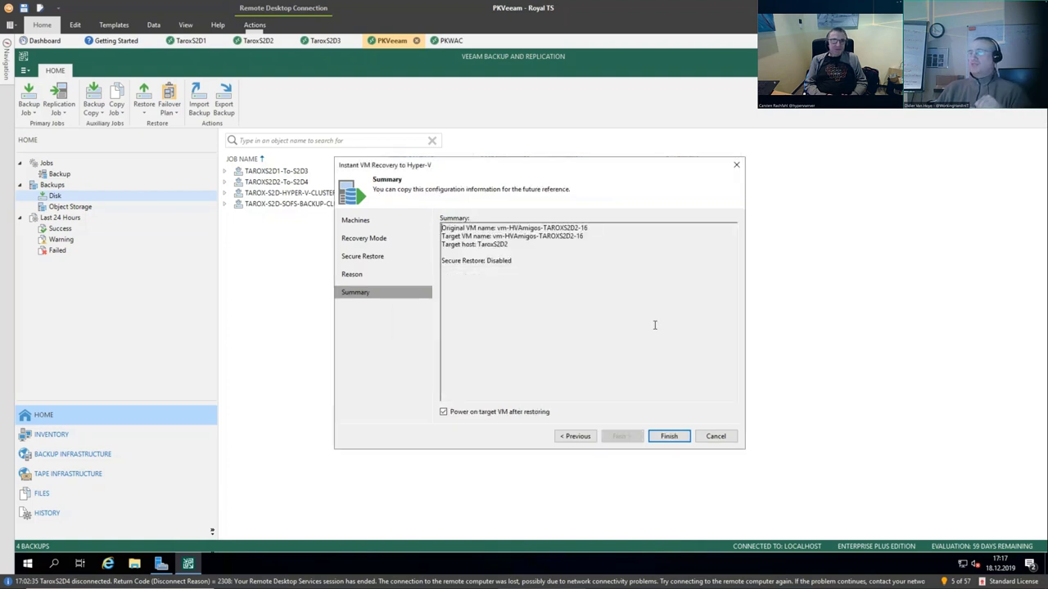
{"action": "left_click", "coordinate": [664, 435]}
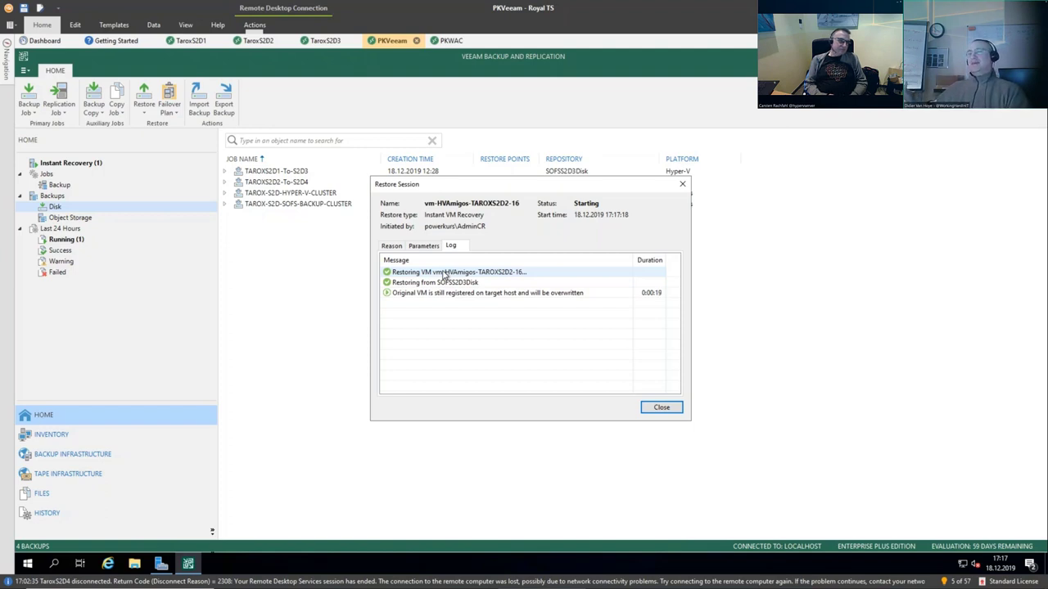
Switch to the TaroxS2D1 session and examine the cluster roles for the TAROXS2D2 VMs in Failover Cluster Manager
{"action": "left_click", "coordinate": [254, 41]}
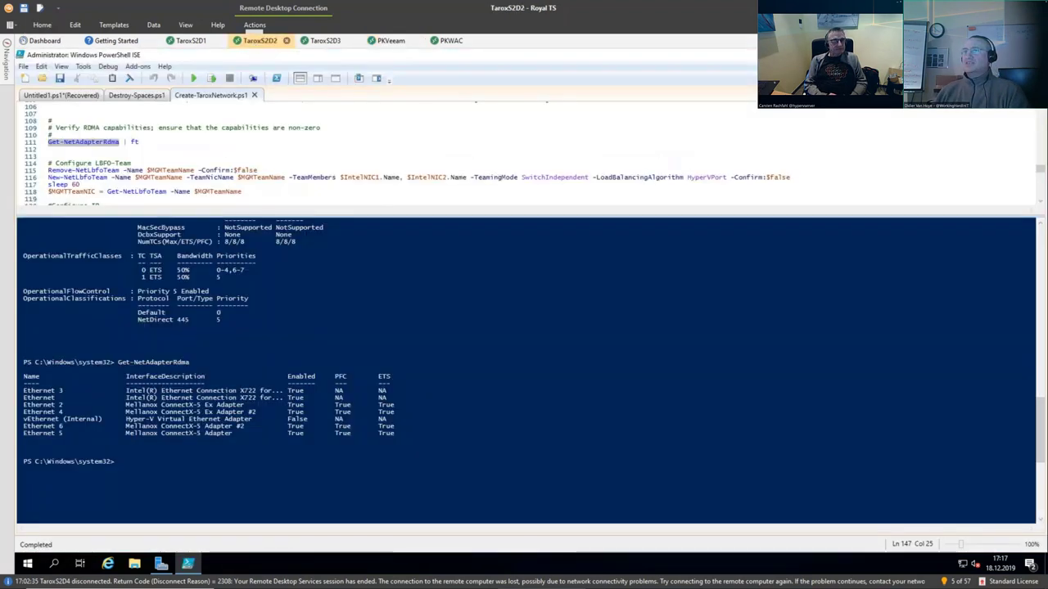
{"action": "left_click", "coordinate": [188, 563]}
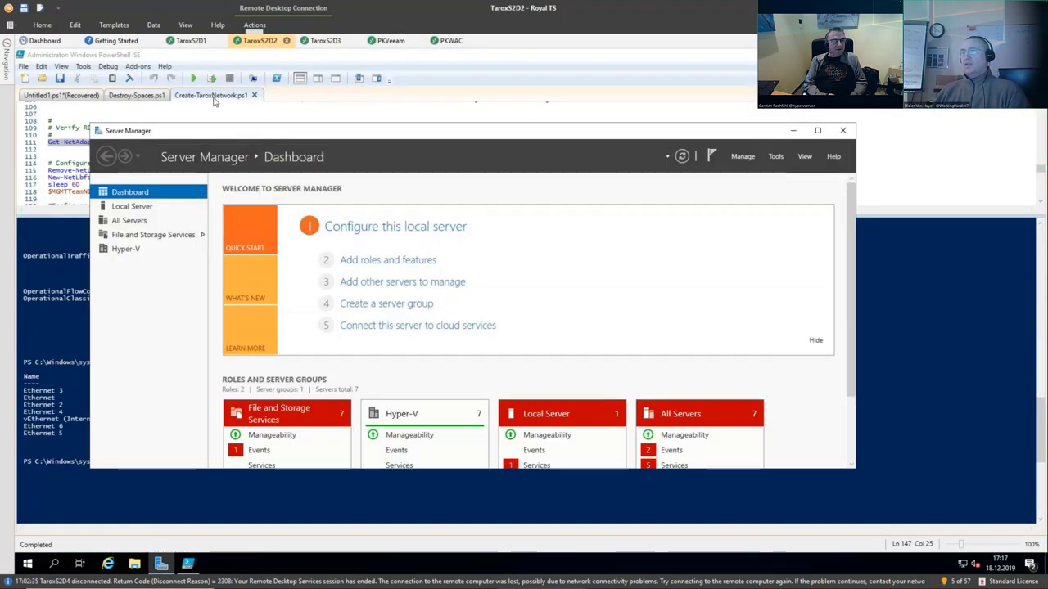
{"action": "left_click", "coordinate": [190, 40]}
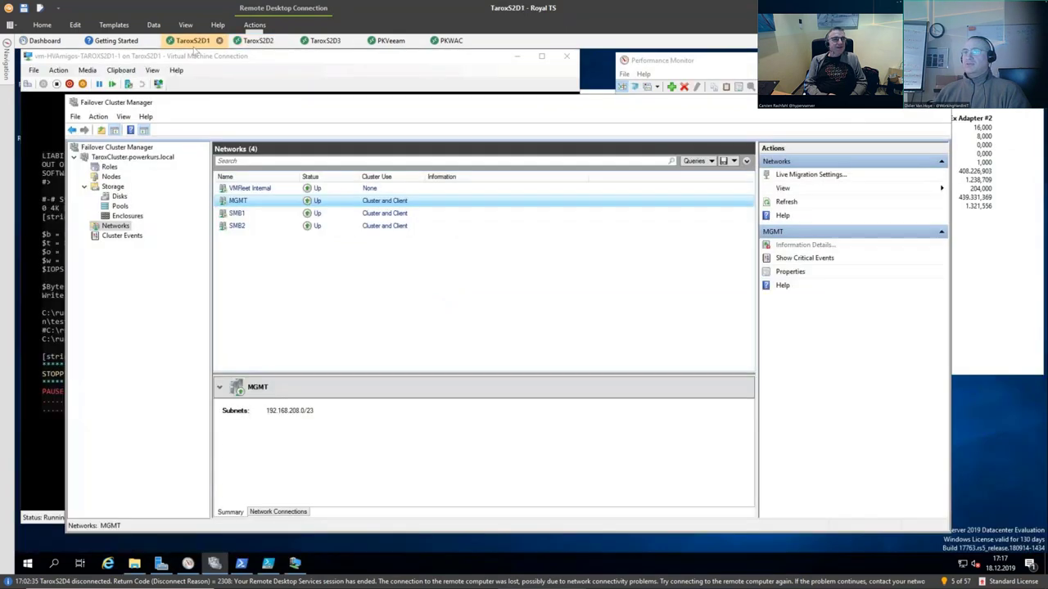
{"action": "left_click", "coordinate": [109, 167]}
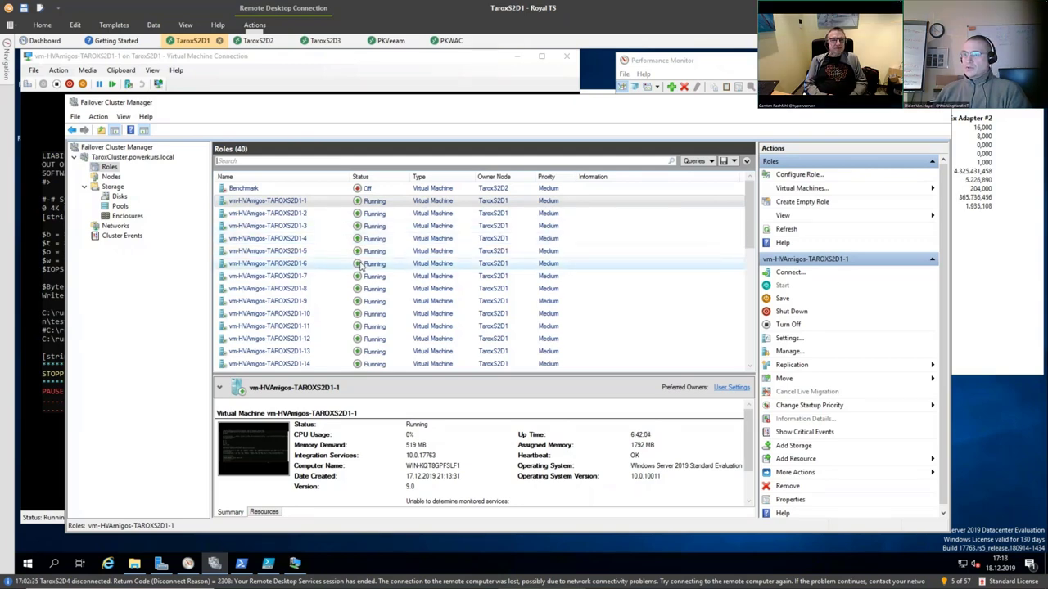
{"action": "scroll", "coordinate": [751, 342], "scroll_direction": "down", "scroll_amount": 6}
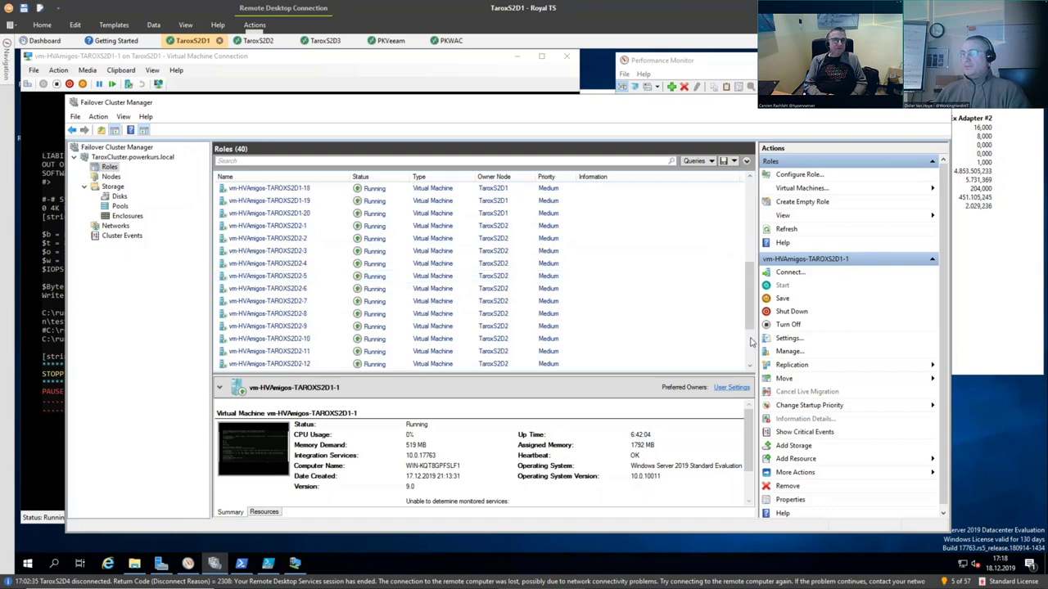
{"action": "scroll", "coordinate": [440, 299], "scroll_direction": "up", "scroll_amount": 1}
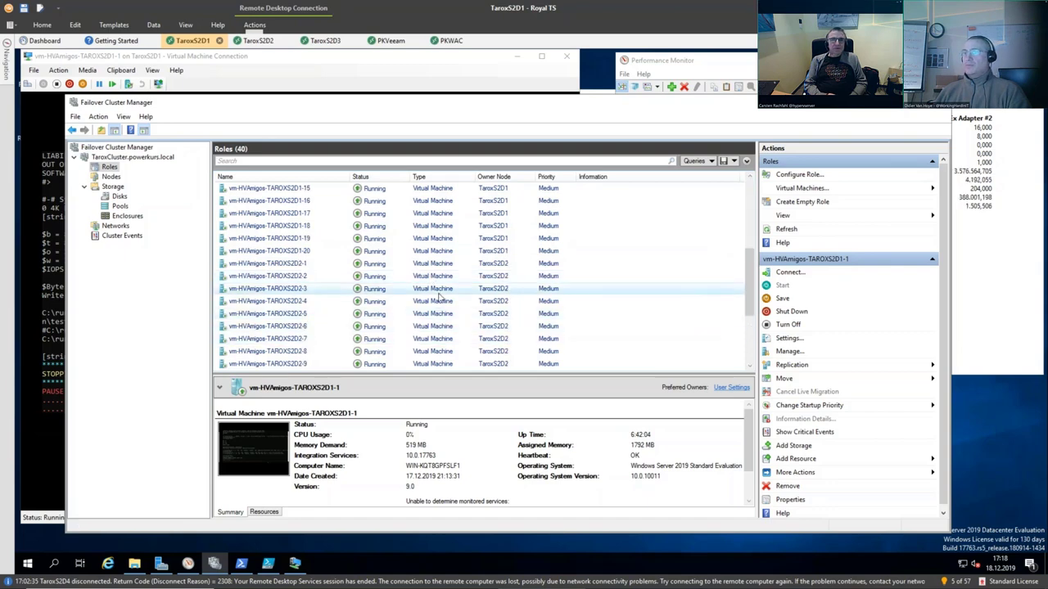
{"action": "scroll", "coordinate": [441, 302], "scroll_direction": "down", "scroll_amount": 1}
{"action": "scroll", "coordinate": [440, 301], "scroll_direction": "down", "scroll_amount": 2}
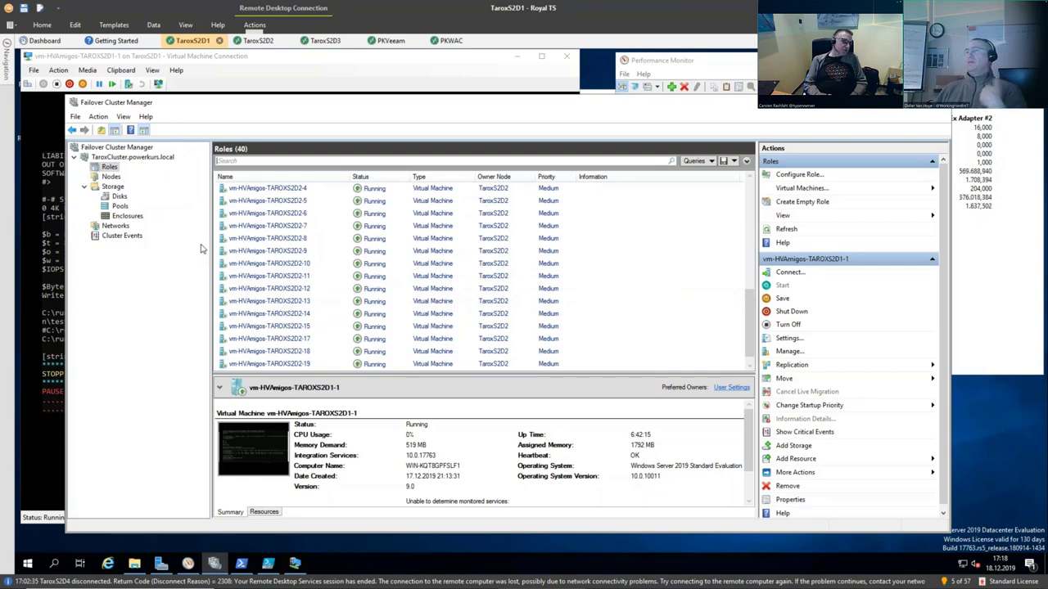
Return to the PKVeeam session and open the recovered VM's console, entering the administrator user name and account password for TaroxS2D2
{"action": "left_click", "coordinate": [391, 40]}
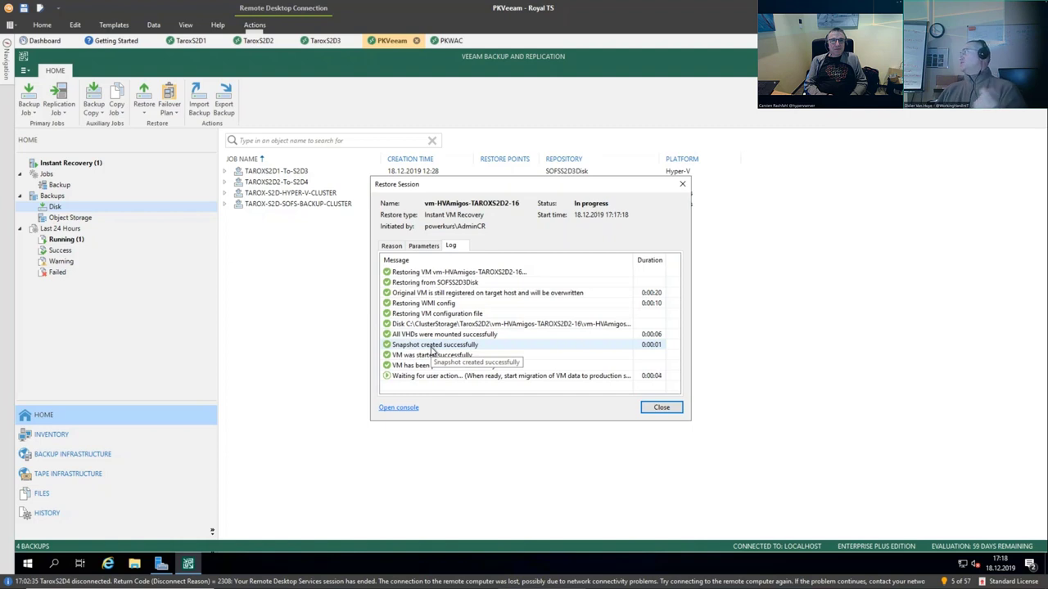
{"action": "left_click", "coordinate": [399, 407]}
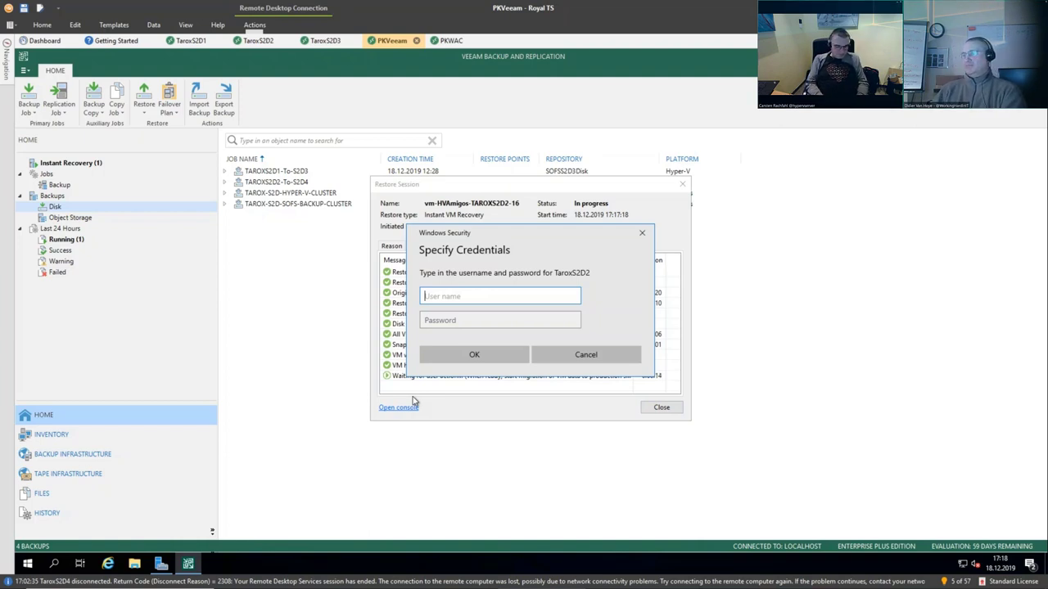
{"action": "type", "text": "adminc"}
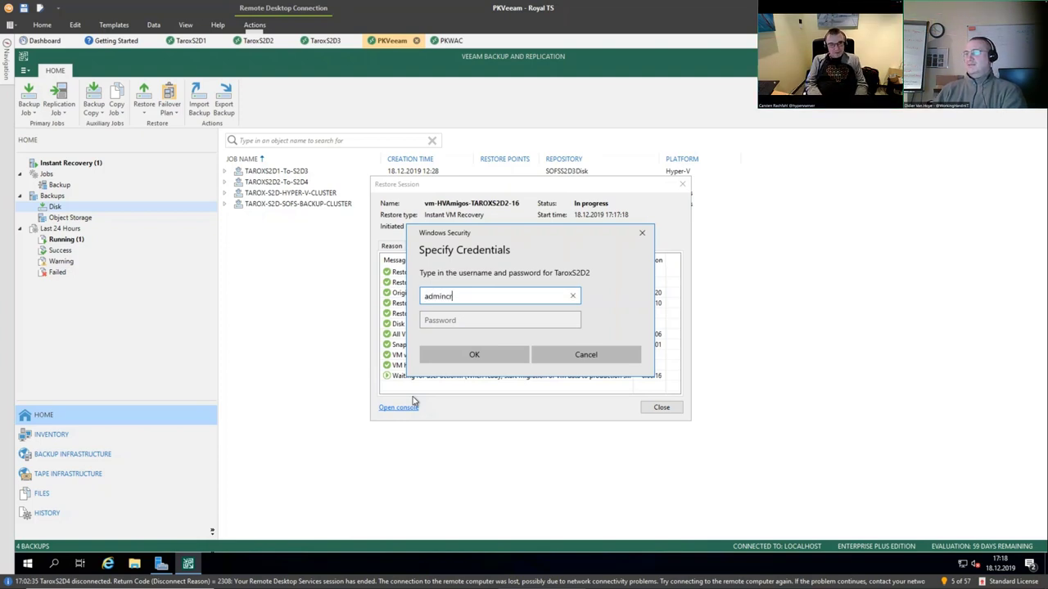
{"action": "key", "text": "Tab"}
{"action": "type", "text": "••"}
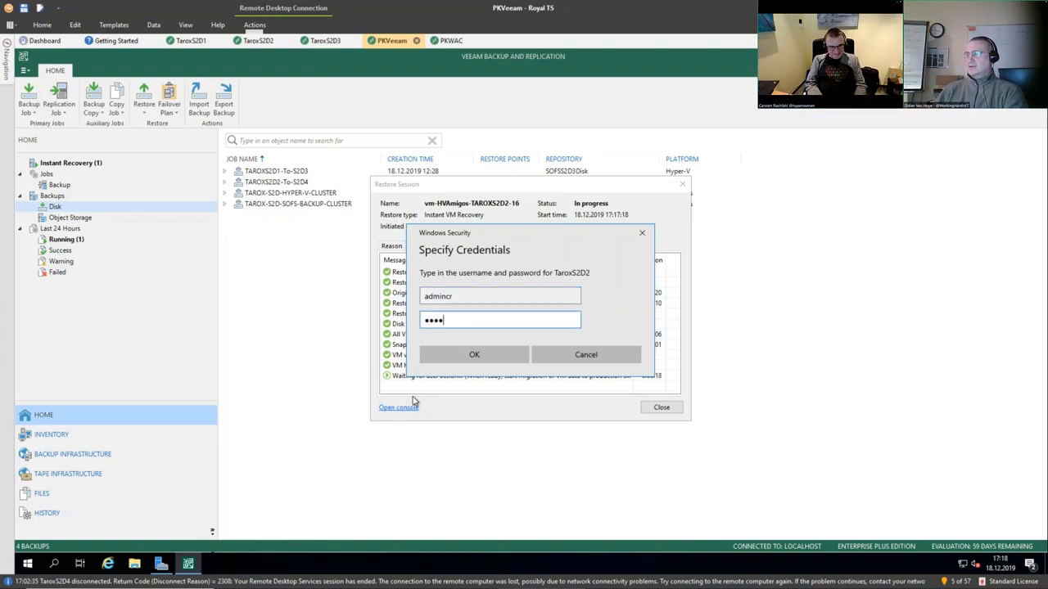
{"action": "type", "text": "•••••••"}
{"action": "key", "text": "Return"}
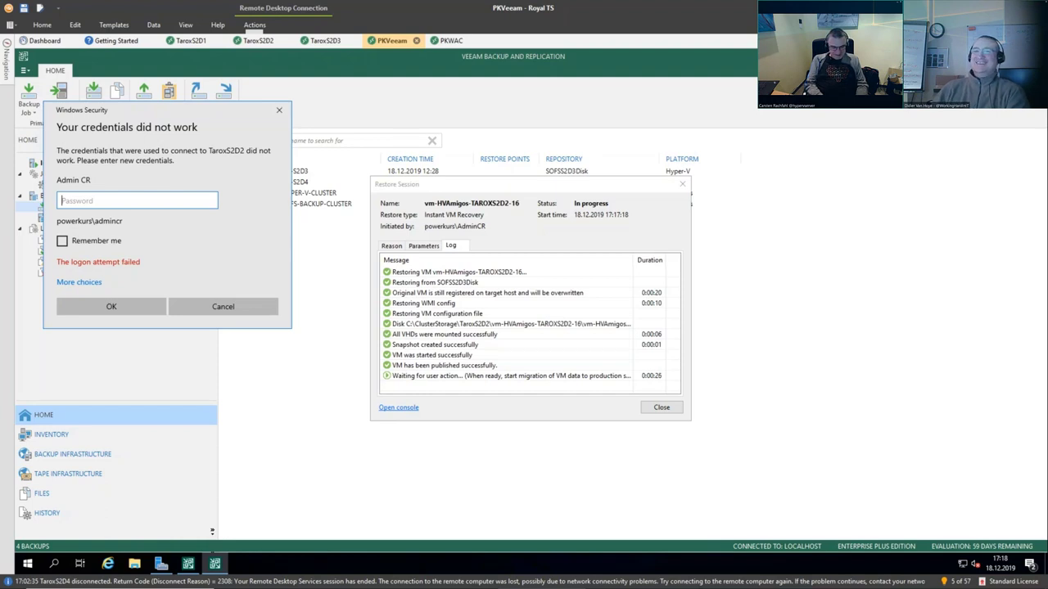
{"action": "type", "text": "•••••••••"}
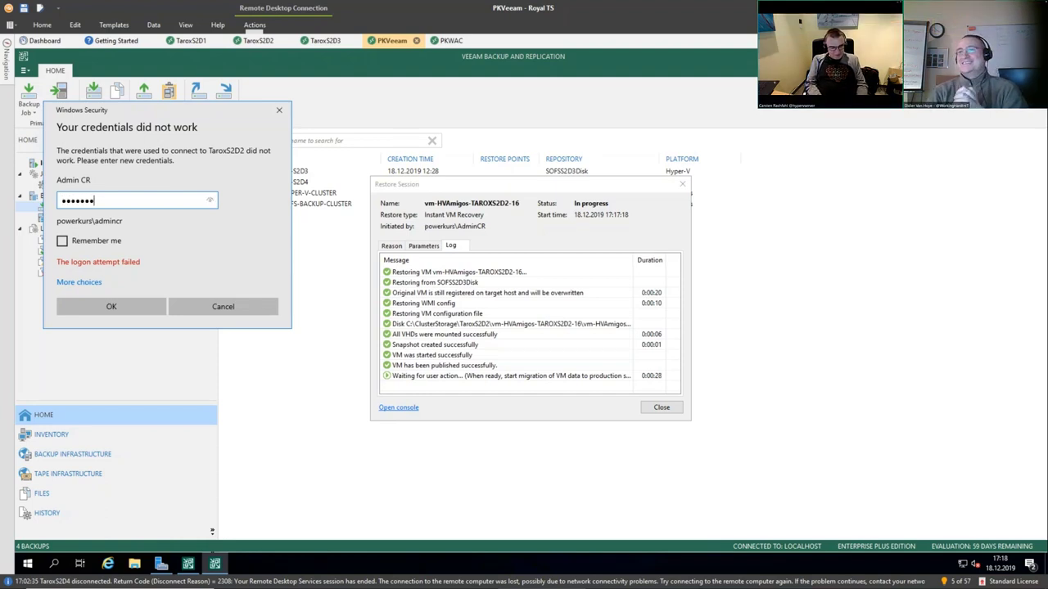
{"action": "key", "text": "Return"}
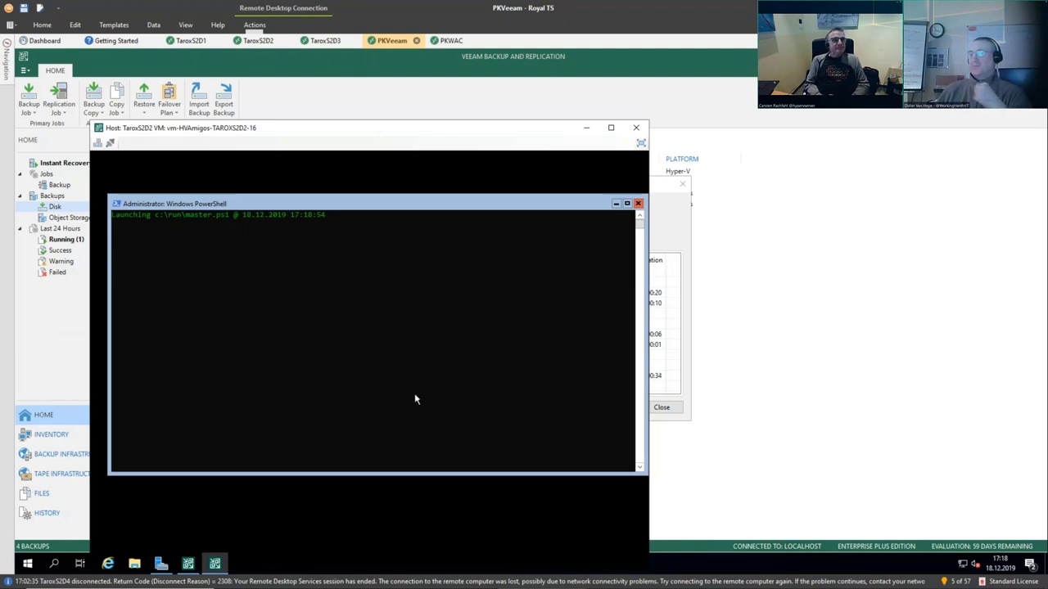
Leave the VM console and review the recovered VM's restore session from the Instant Recovery list, closing the session window
{"action": "left_click", "coordinate": [684, 236]}
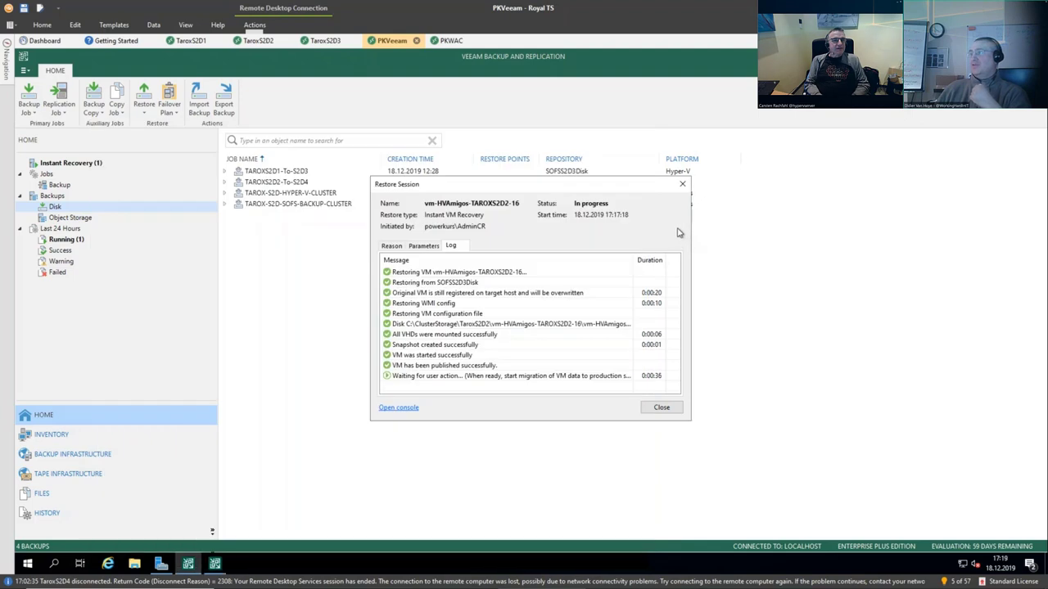
{"action": "left_click", "coordinate": [661, 409]}
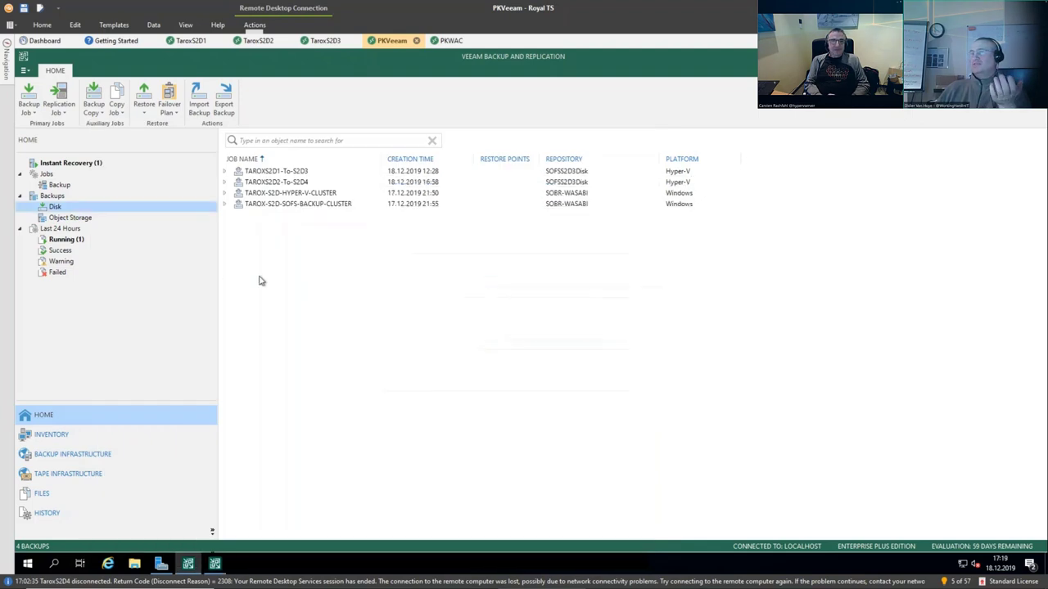
{"action": "left_click", "coordinate": [82, 166]}
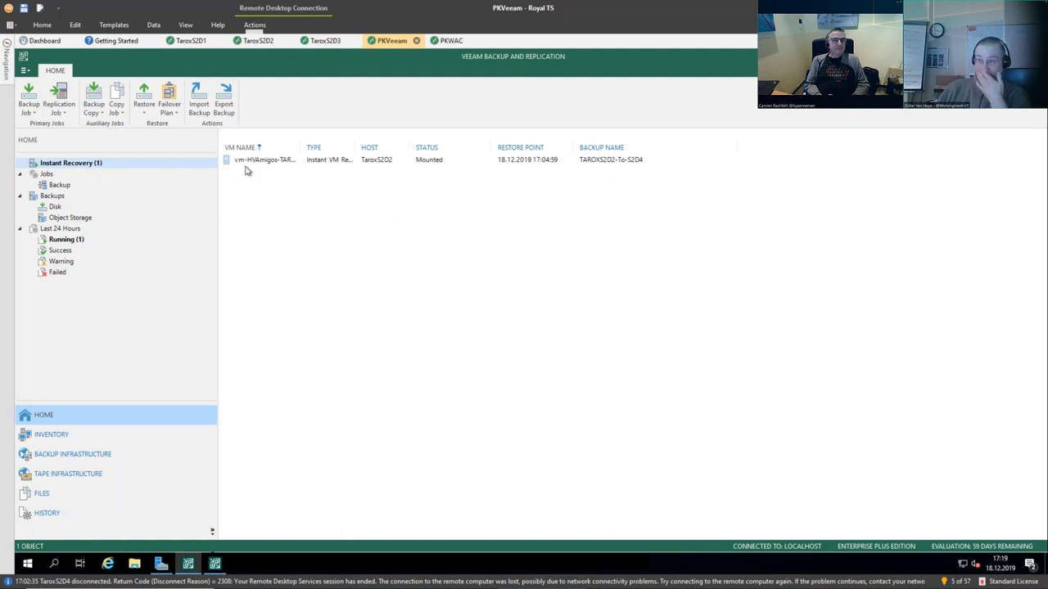
{"action": "double_click", "coordinate": [256, 163]}
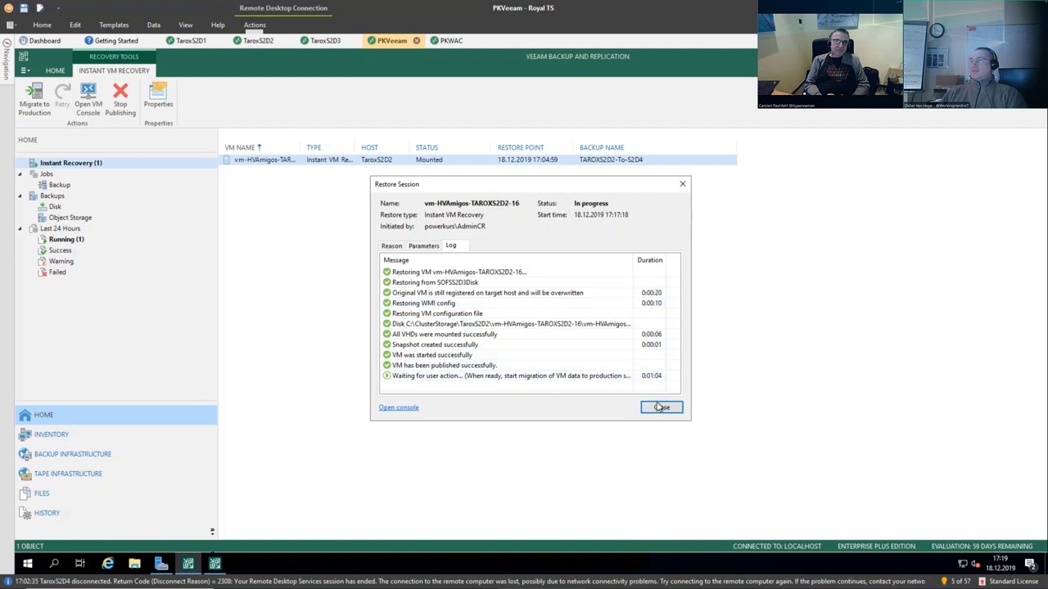
{"action": "left_click", "coordinate": [660, 407]}
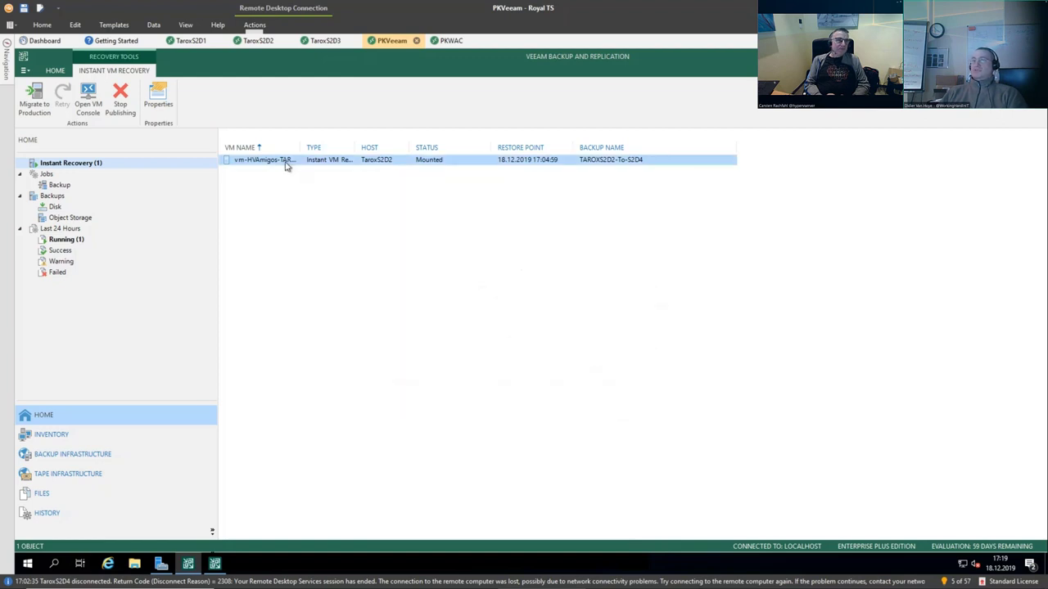
Migrate the instantly recovered VM to production and open its restore session log
{"action": "right_click", "coordinate": [286, 162]}
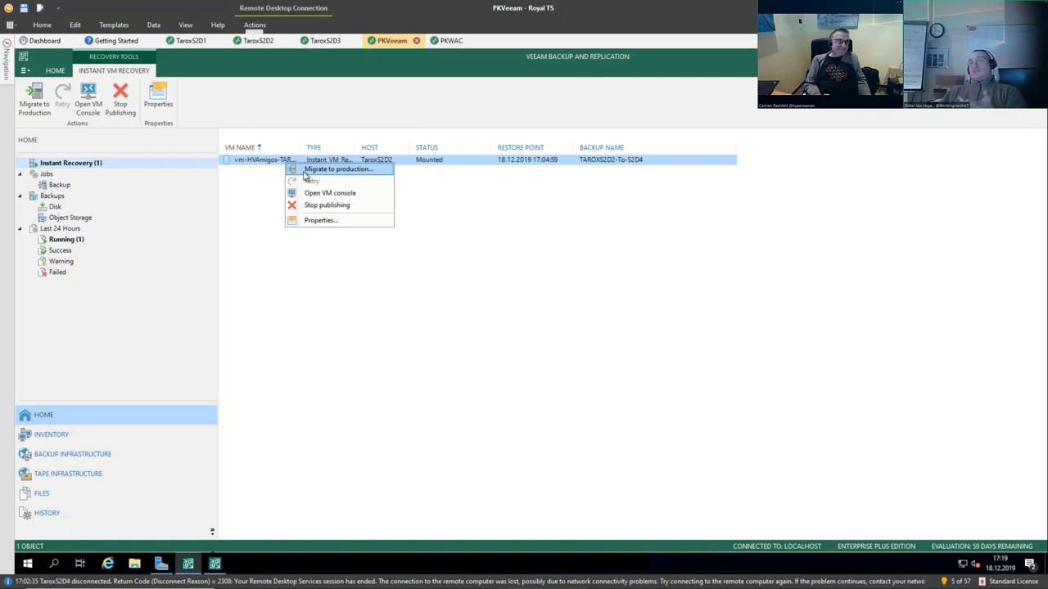
{"action": "left_click", "coordinate": [321, 172]}
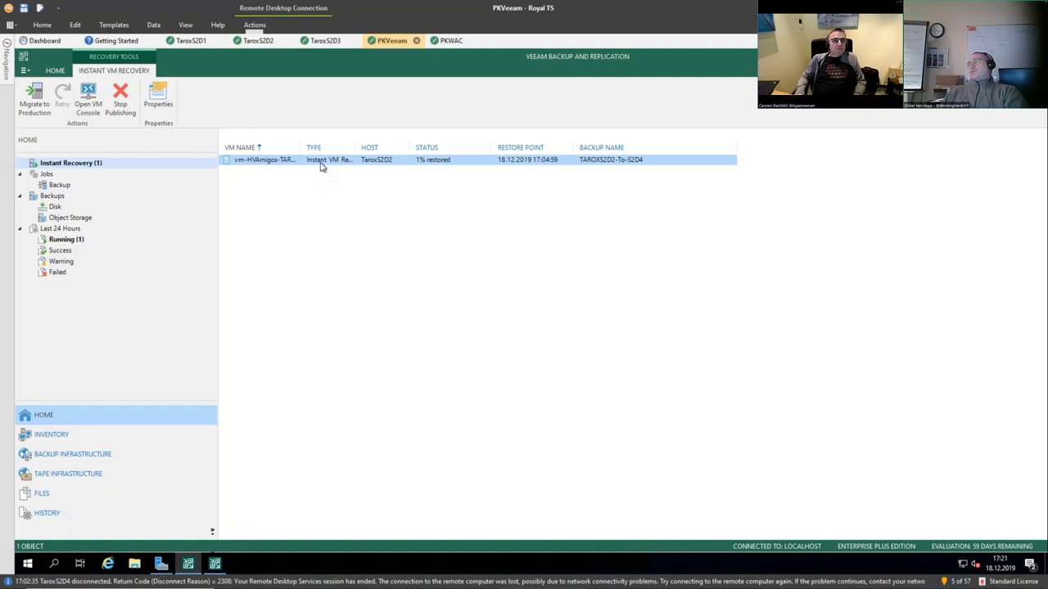
{"action": "double_click", "coordinate": [320, 166]}
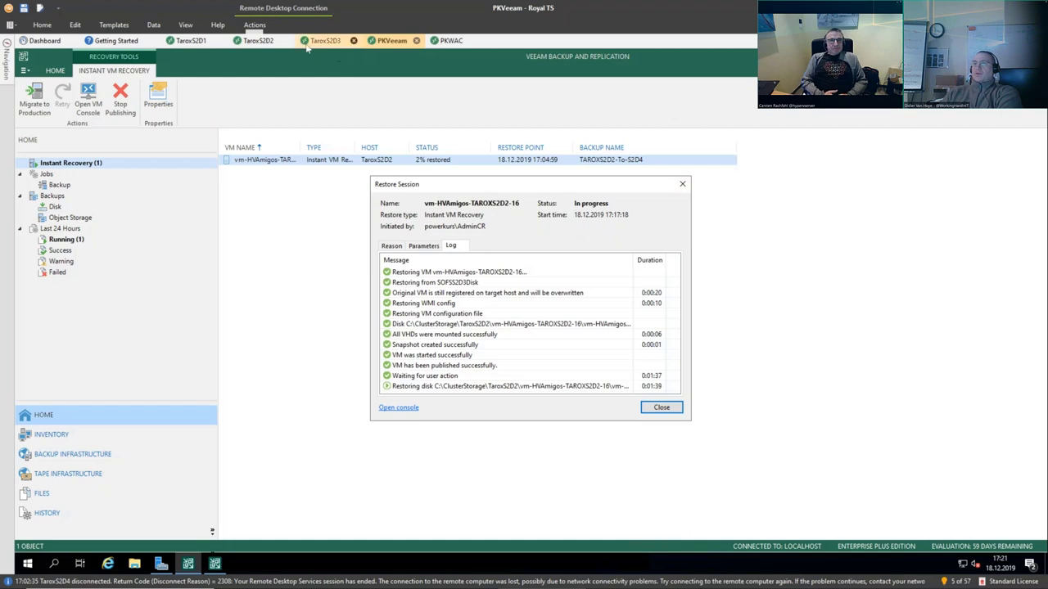
Switch to the TaroxS2D1 session by way of TaroxS2D2 and review the cluster's disks in Failover Cluster Manager
{"action": "left_click", "coordinate": [270, 45]}
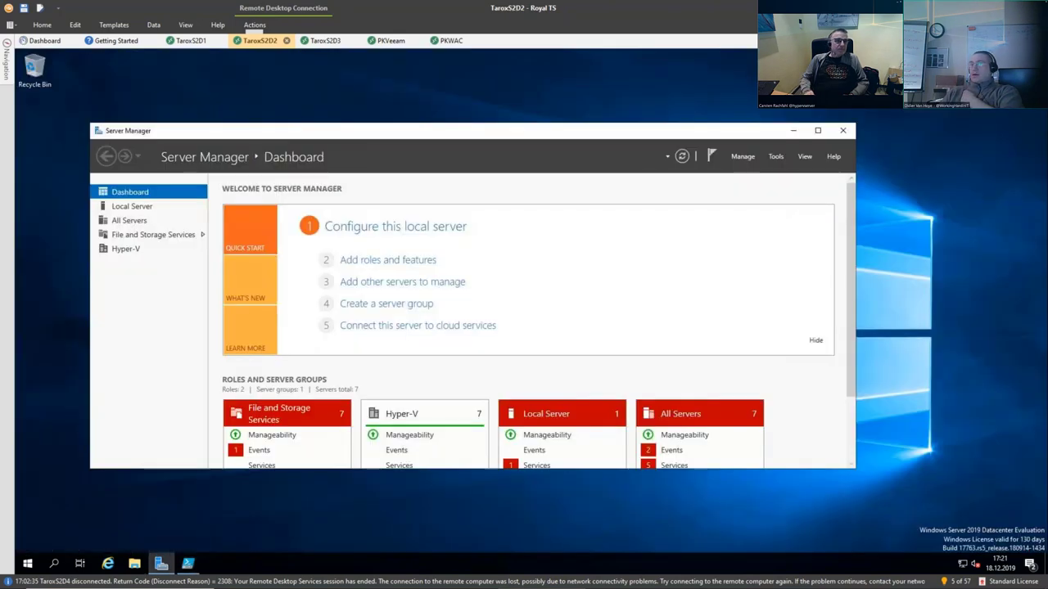
{"action": "left_click_drag", "start_coordinate": [501, 153], "coordinate": [660, 158]}
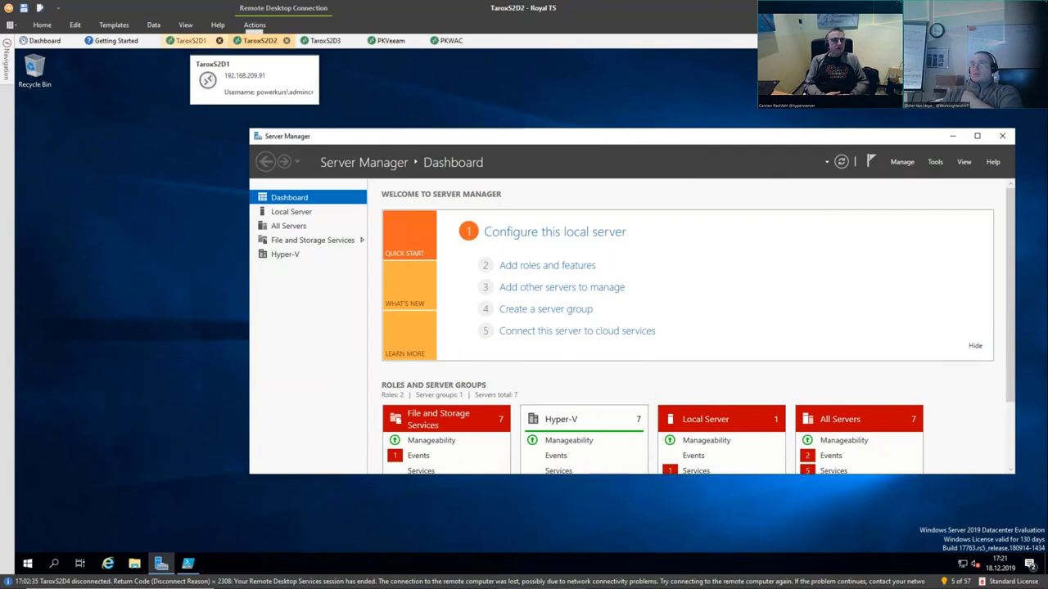
{"action": "left_click", "coordinate": [185, 41]}
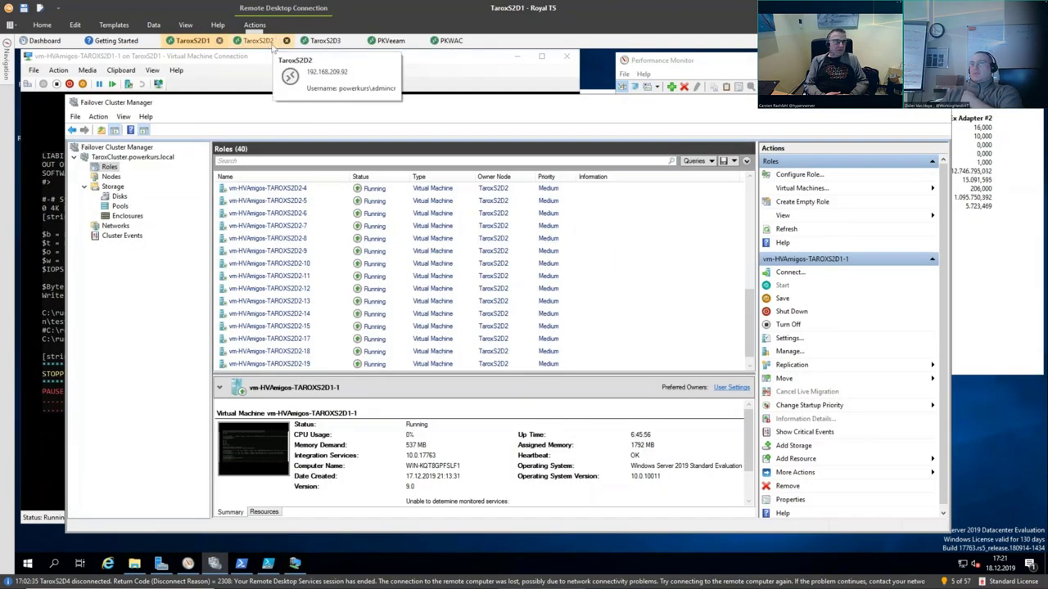
{"action": "left_click", "coordinate": [119, 196]}
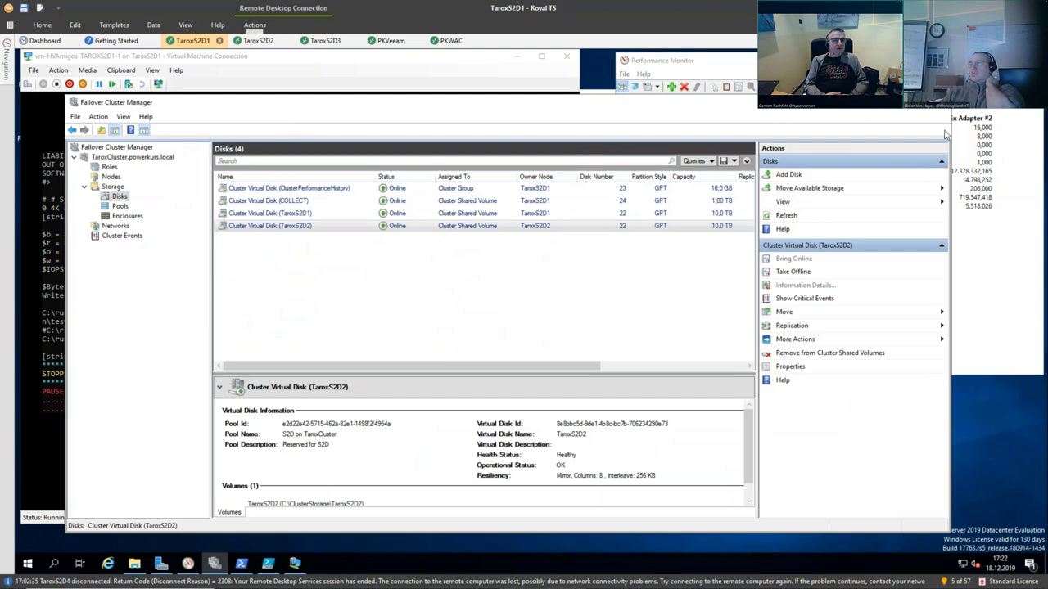
Minimise the VM connection window on TaroxS2D1 and copy the RDMA-Counters file from its desktop to the TaroxS2D2 desktop
{"action": "left_click", "coordinate": [970, 138]}
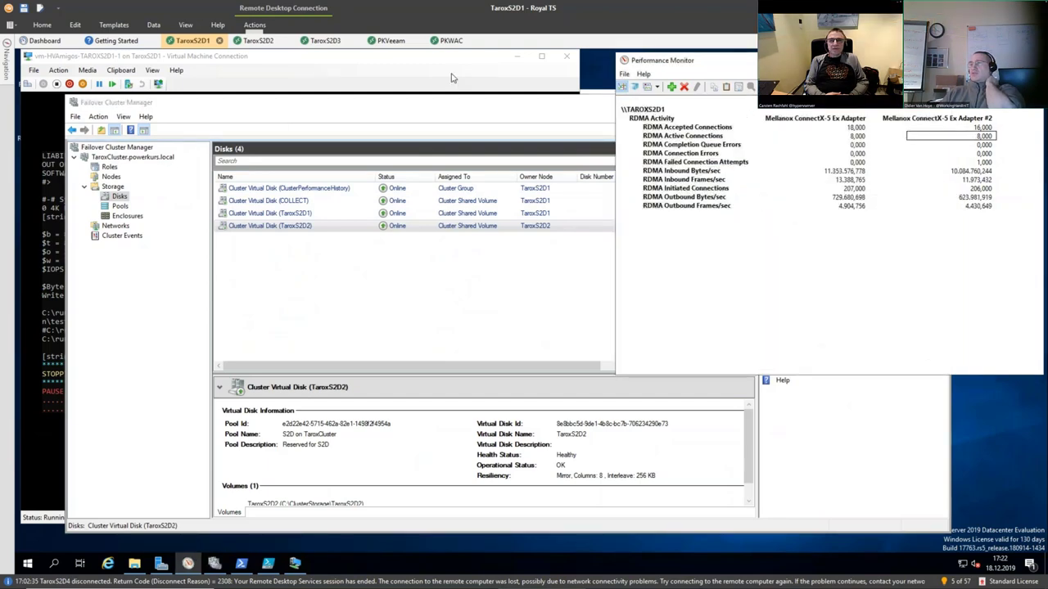
{"action": "left_click", "coordinate": [517, 56]}
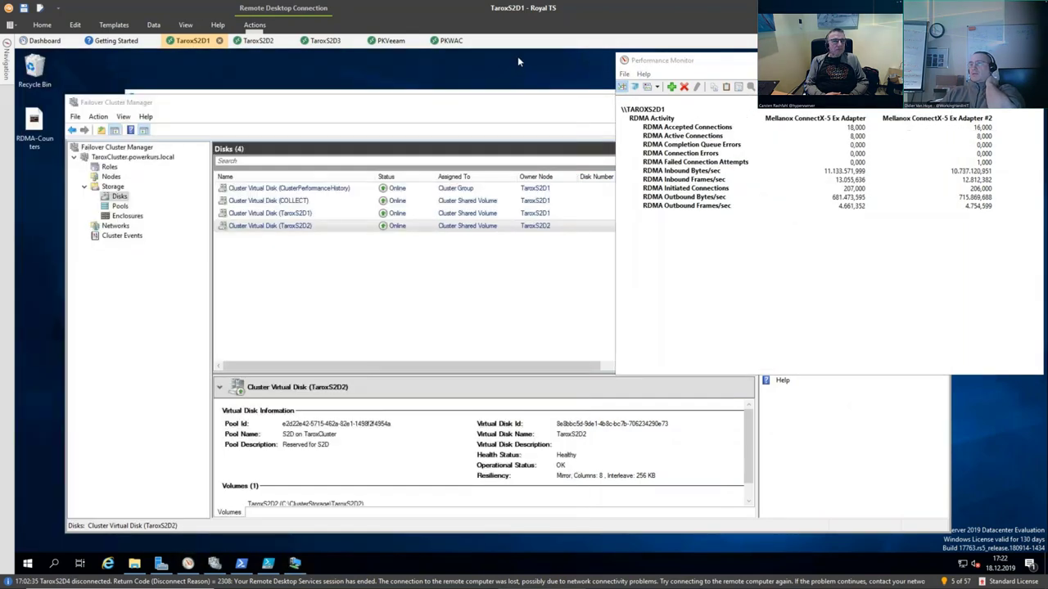
{"action": "right_click", "coordinate": [45, 131]}
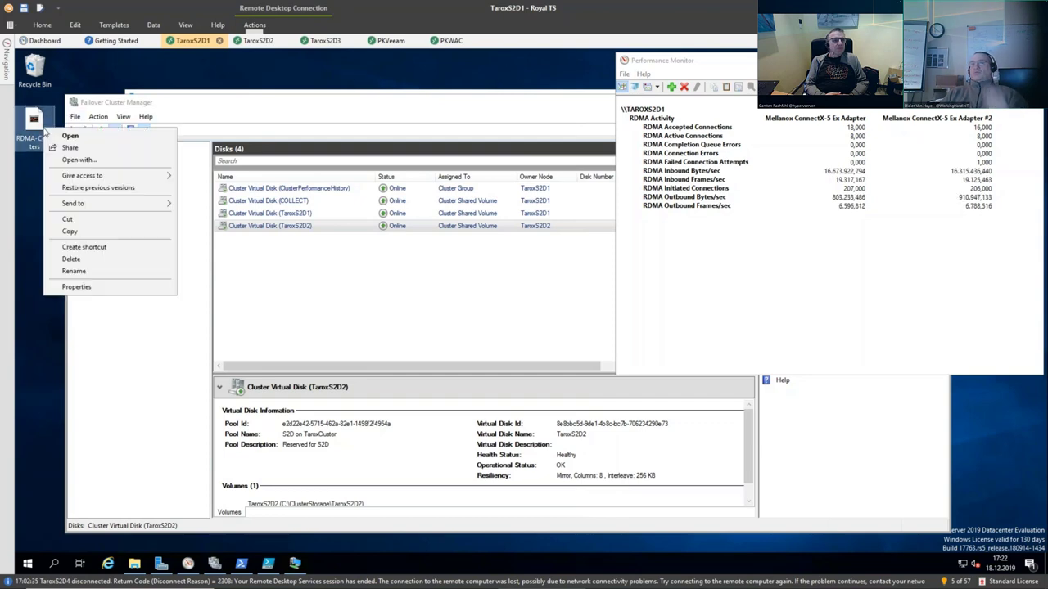
{"action": "left_click", "coordinate": [70, 232]}
{"action": "left_click", "coordinate": [252, 43]}
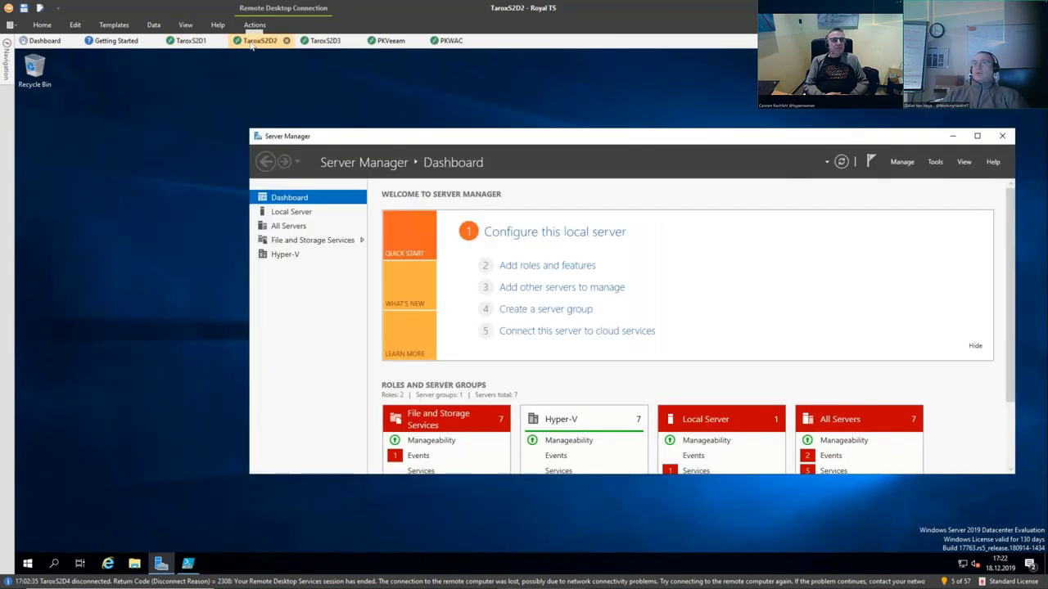
{"action": "right_click", "coordinate": [42, 119]}
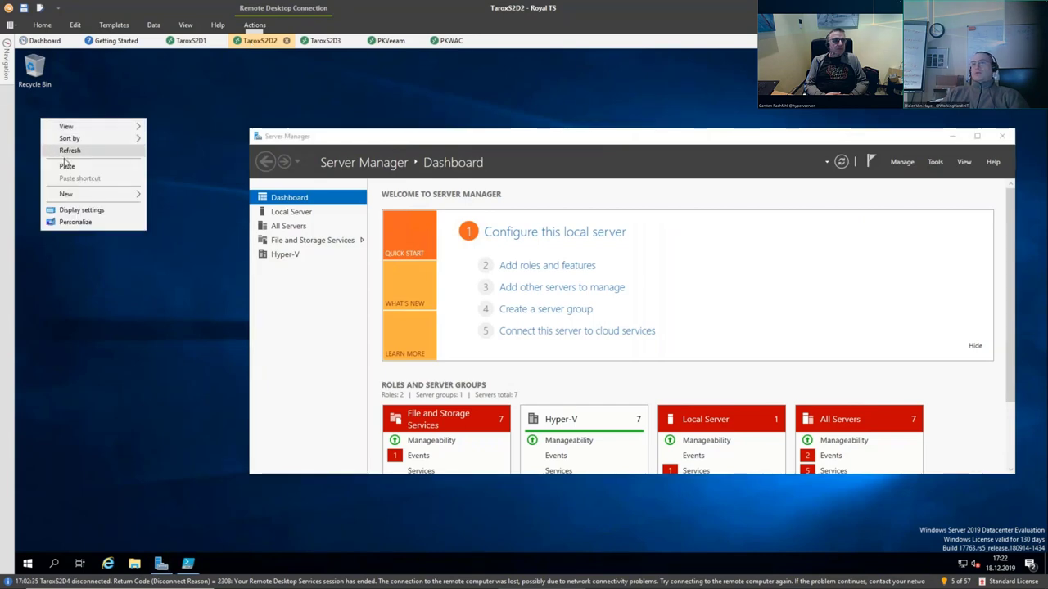
{"action": "left_click", "coordinate": [67, 167]}
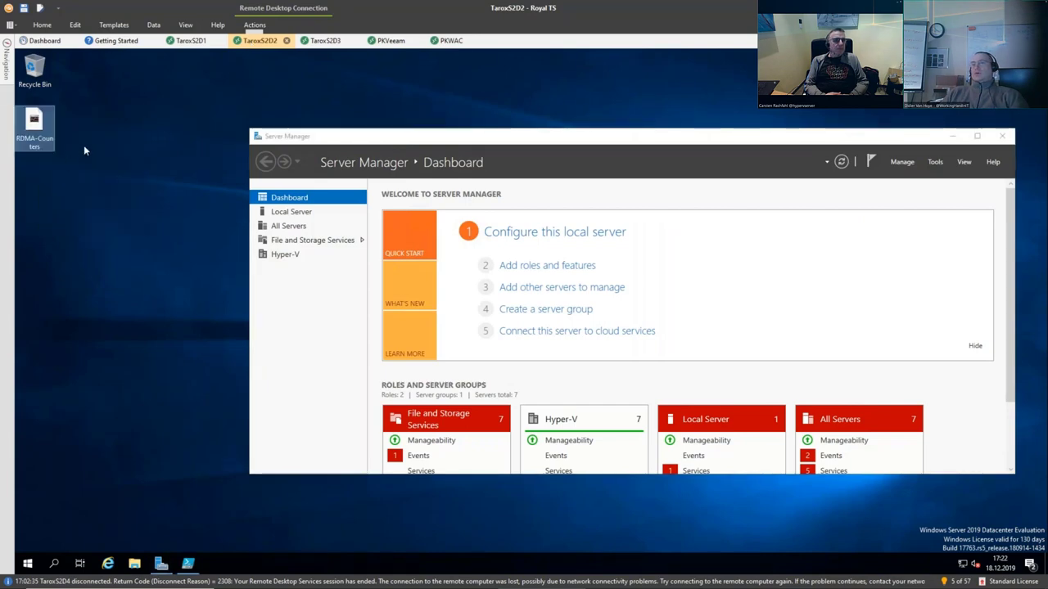
Open the RDMA-Counters file on TaroxS2D2 and widen the Performance Monitor window to show all Mellanox adapter columns
{"action": "double_click", "coordinate": [34, 125]}
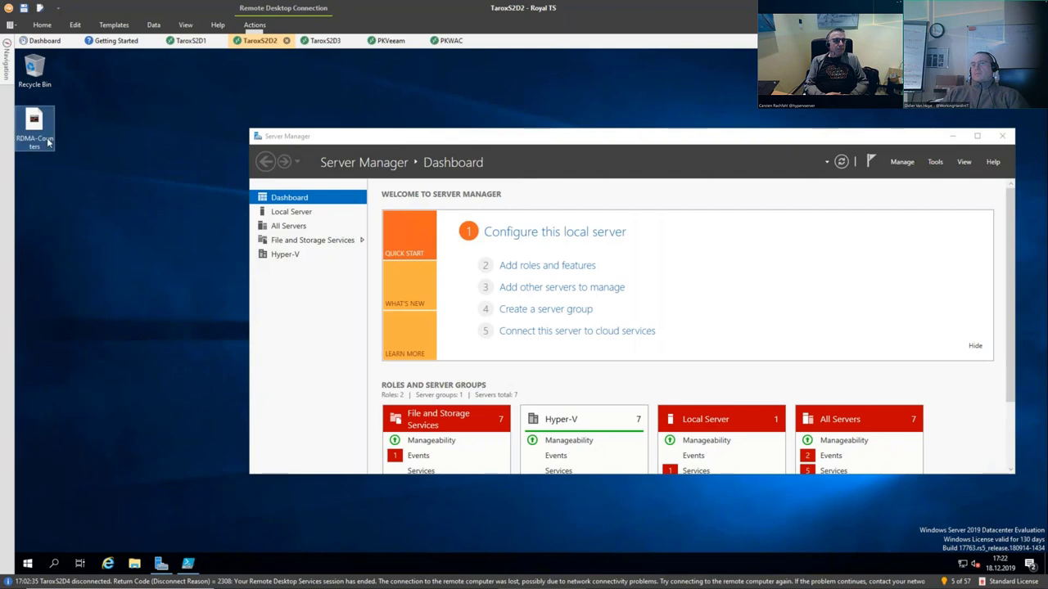
{"action": "right_click", "coordinate": [266, 563]}
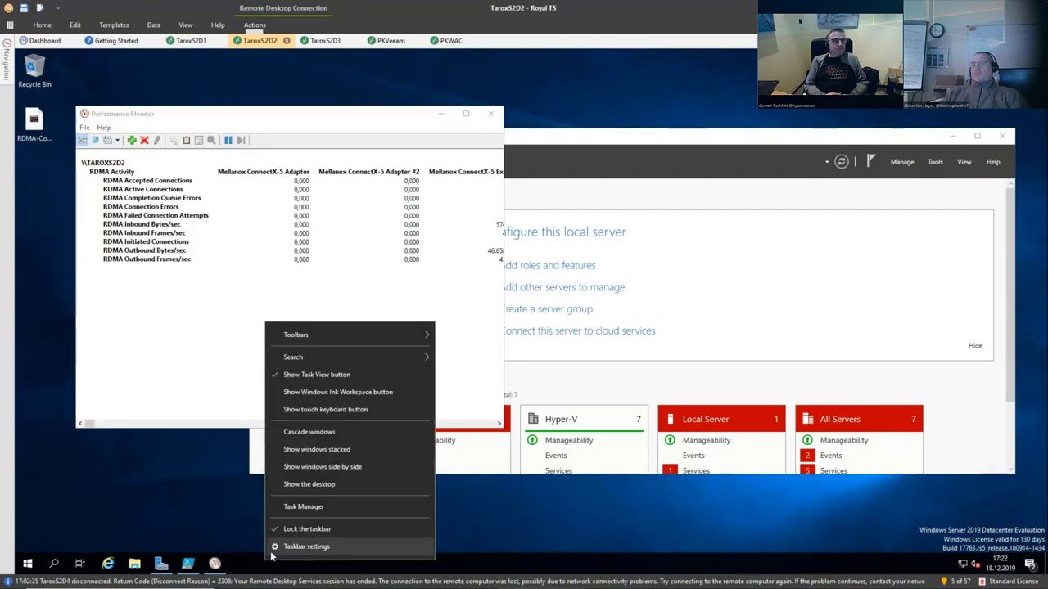
{"action": "left_click", "coordinate": [502, 126]}
{"action": "left_click_drag", "start_coordinate": [503, 126], "coordinate": [828, 126]}
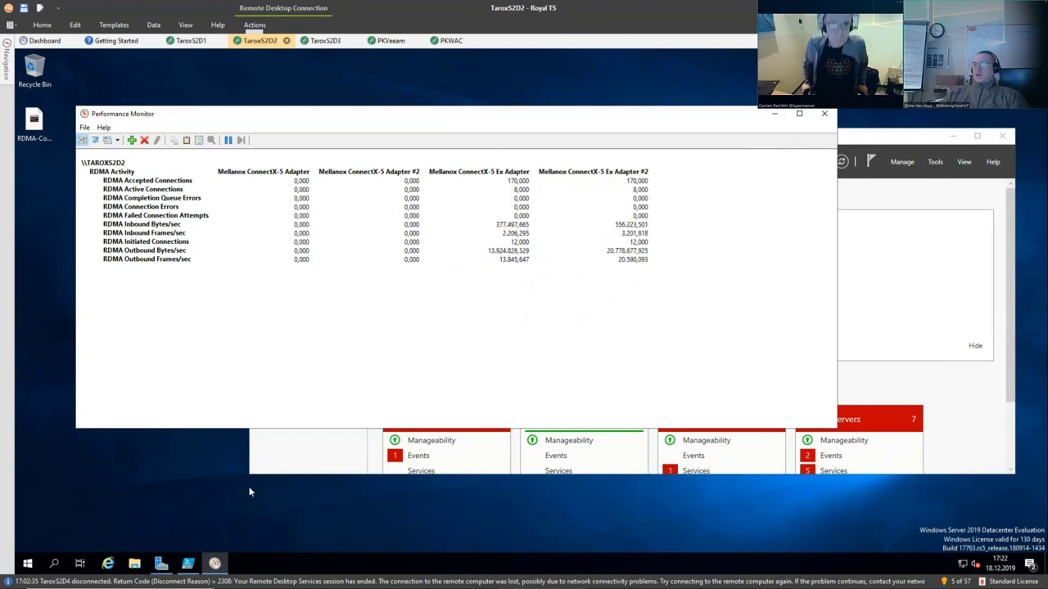
Open Task Manager on TaroxS2D2 and show its performance view next to the RDMA counters
{"action": "right_click", "coordinate": [243, 563]}
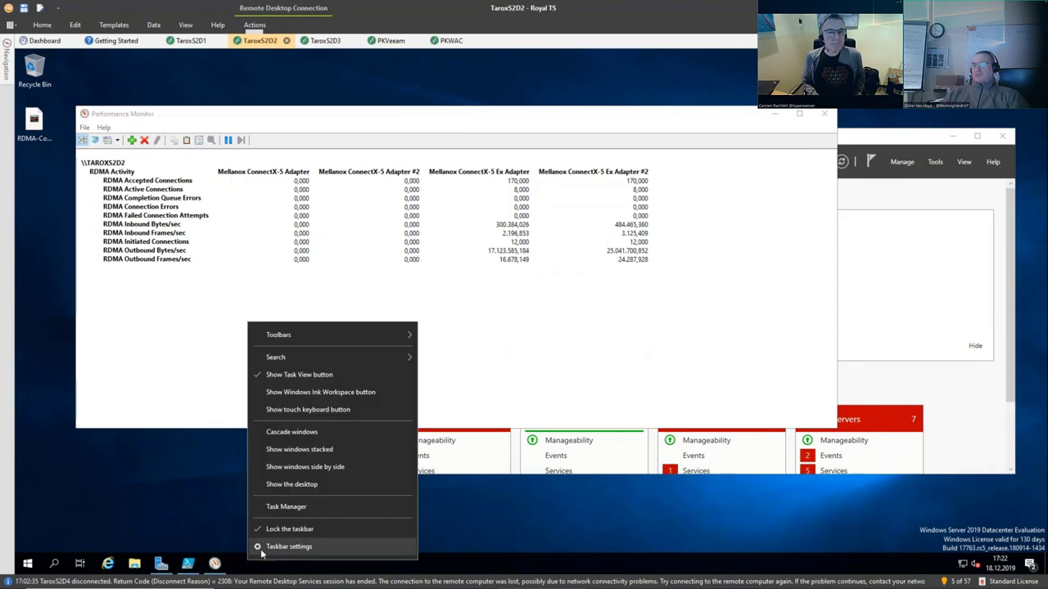
{"action": "left_click", "coordinate": [275, 505]}
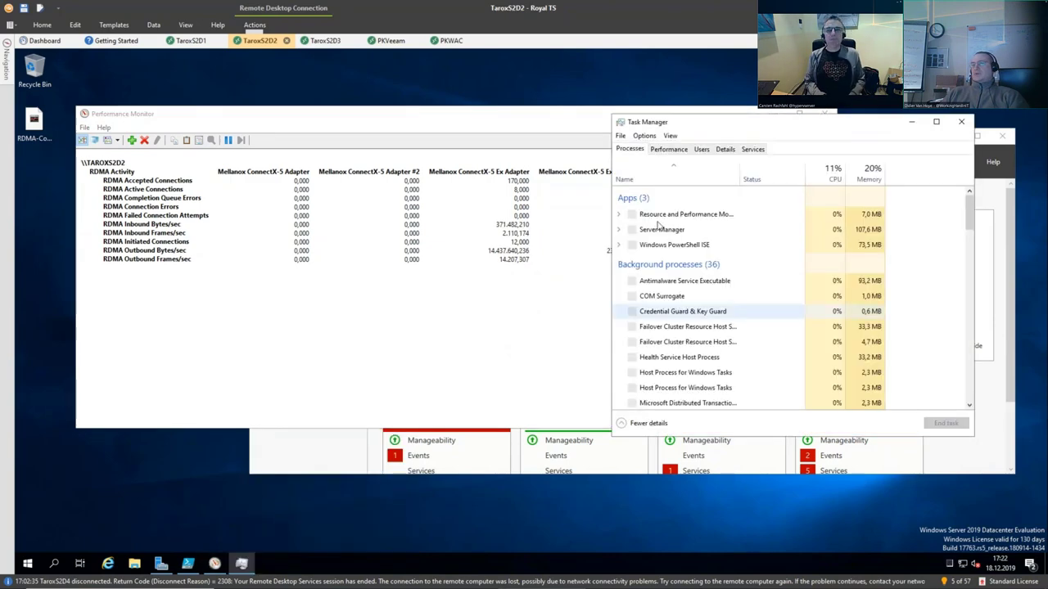
{"action": "left_click", "coordinate": [669, 148]}
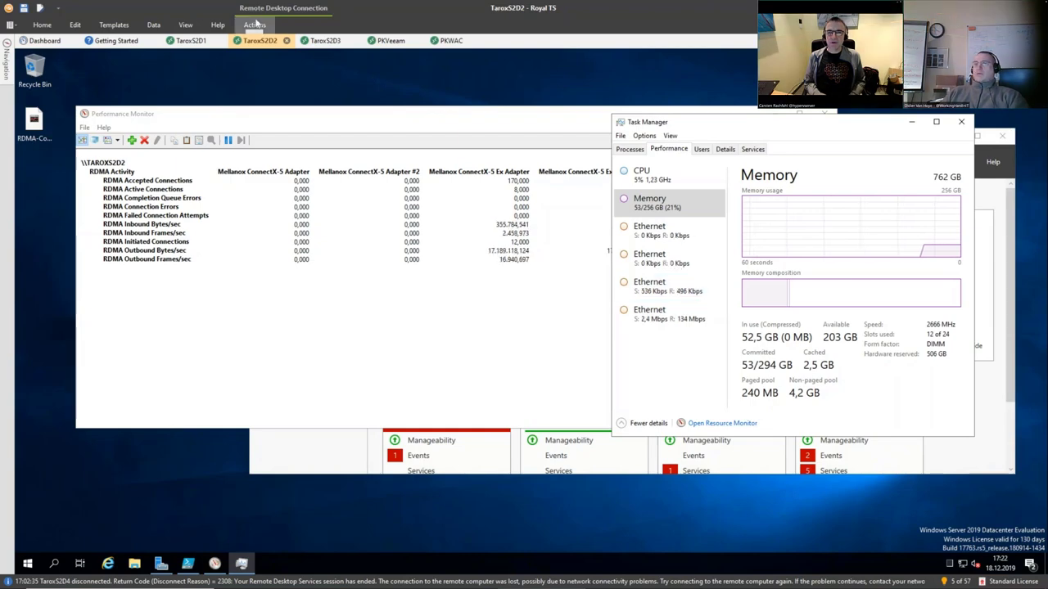
Switch to the TaroxS2D3 session, examine its RDMA activity in Performance Monitor, and return to Failover Cluster Manager
{"action": "left_click", "coordinate": [326, 41]}
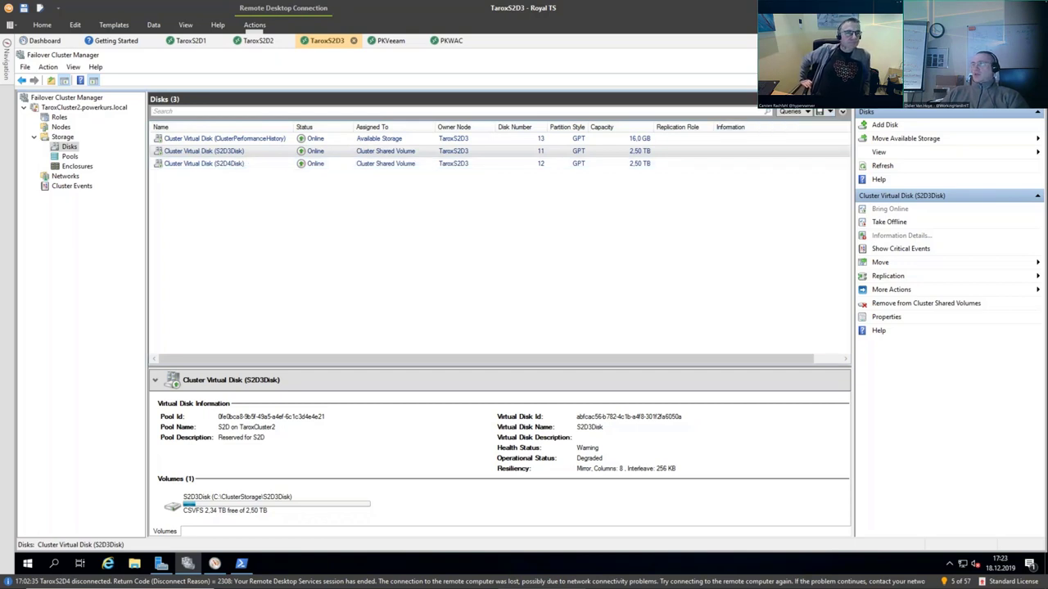
{"action": "left_click", "coordinate": [954, 54]}
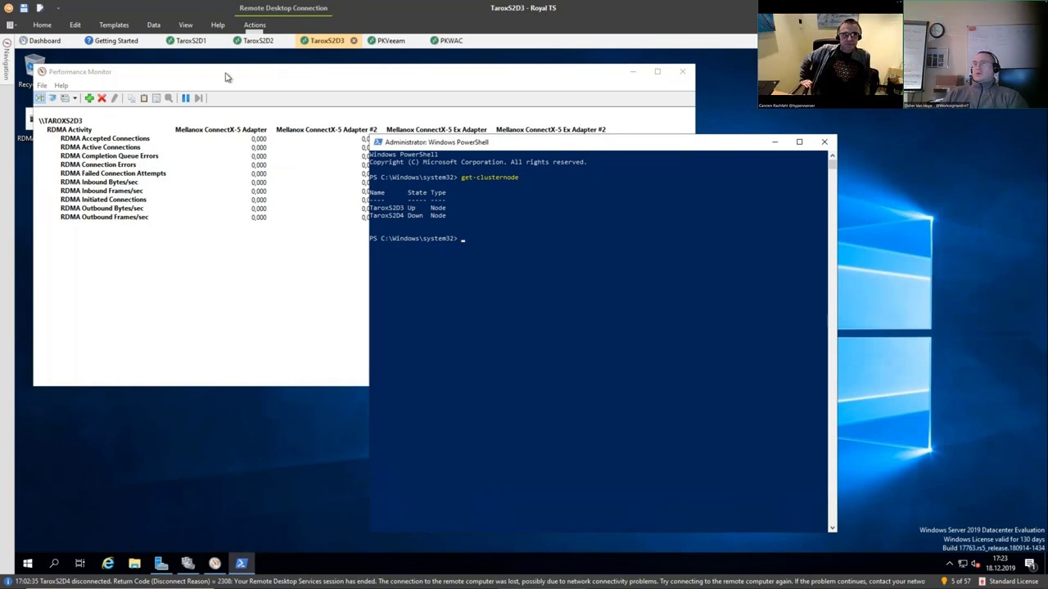
{"action": "left_click", "coordinate": [176, 162]}
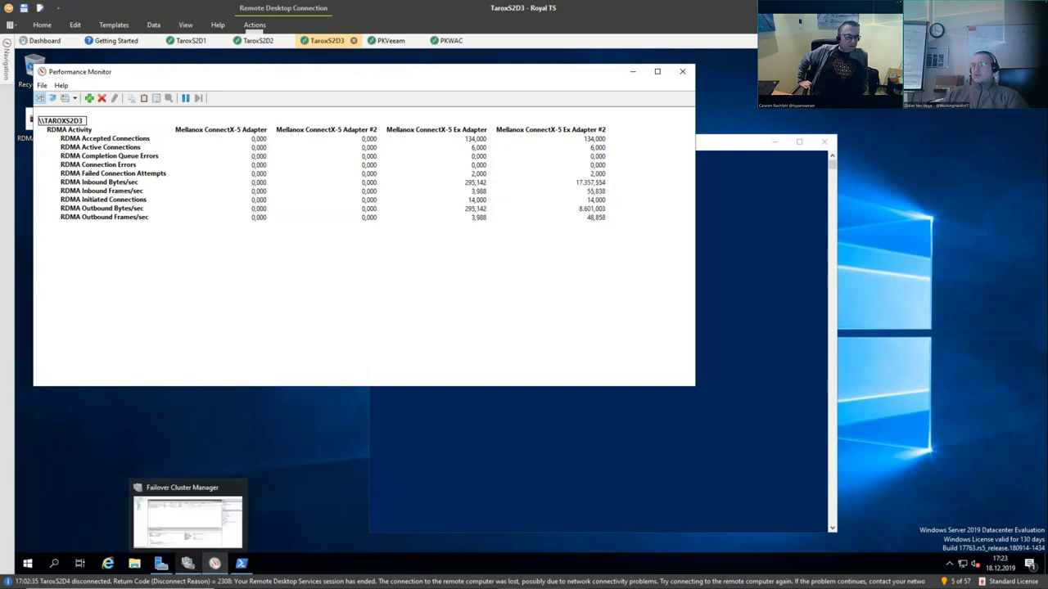
{"action": "left_click", "coordinate": [187, 563]}
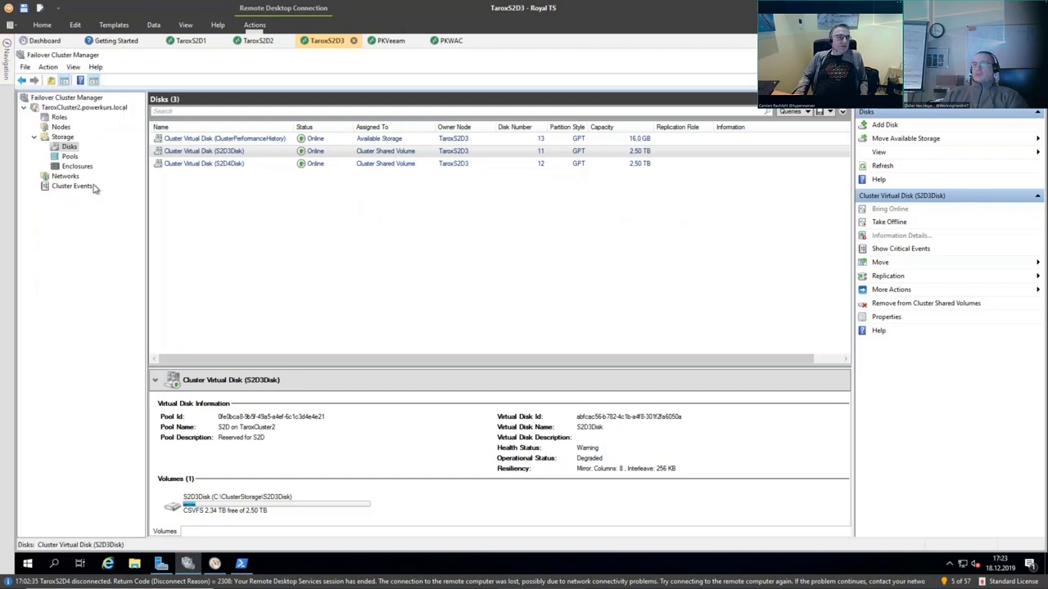
Connect to the TaroxS2D4 server and cancel the Shutdown Event Tracker prompt
{"action": "mouse_move", "coordinate": [13, 79]}
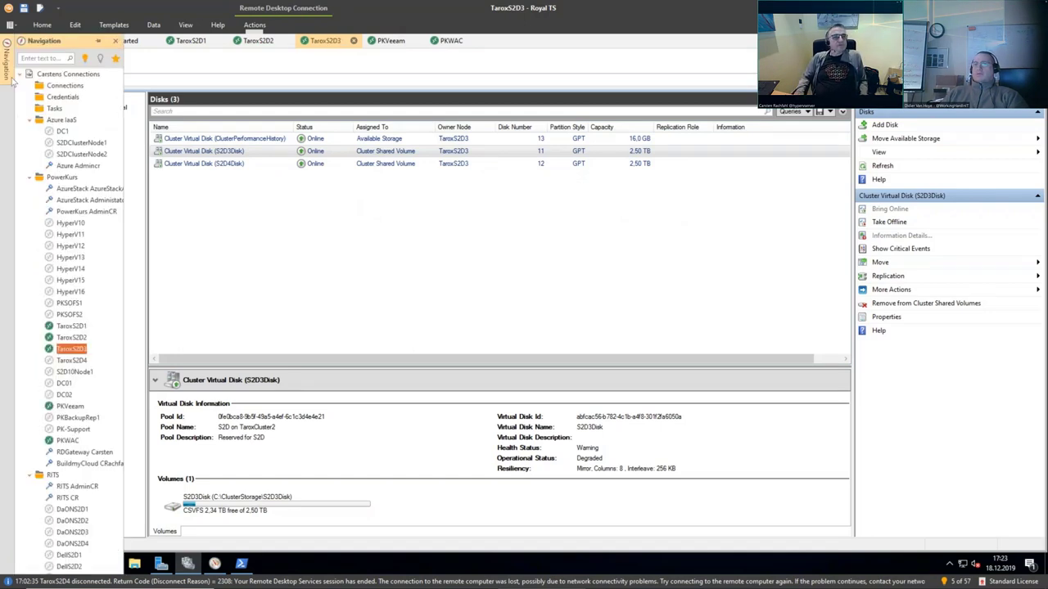
{"action": "double_click", "coordinate": [72, 360]}
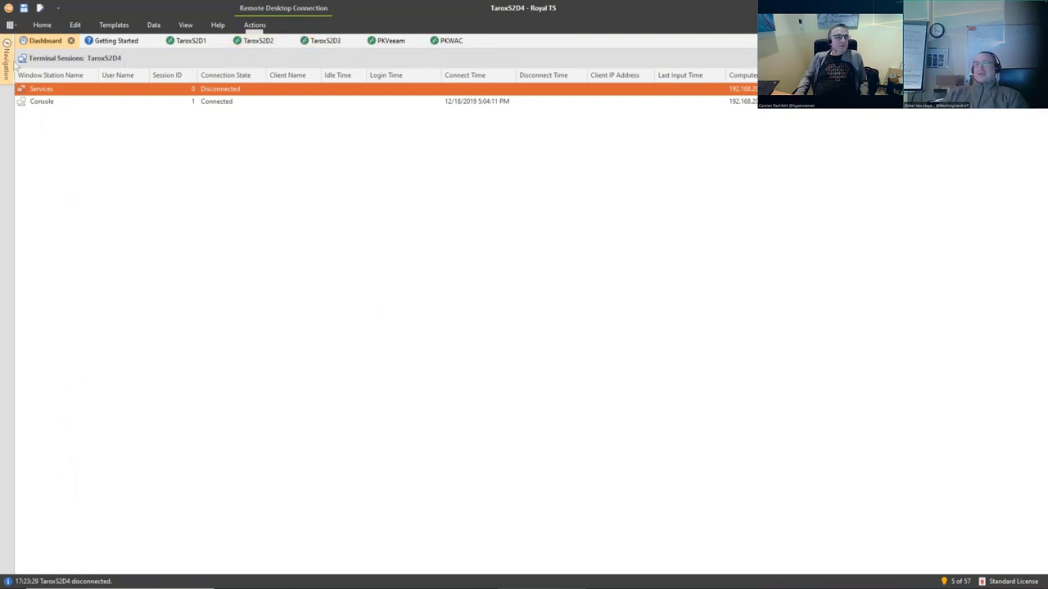
{"action": "mouse_move", "coordinate": [7, 64]}
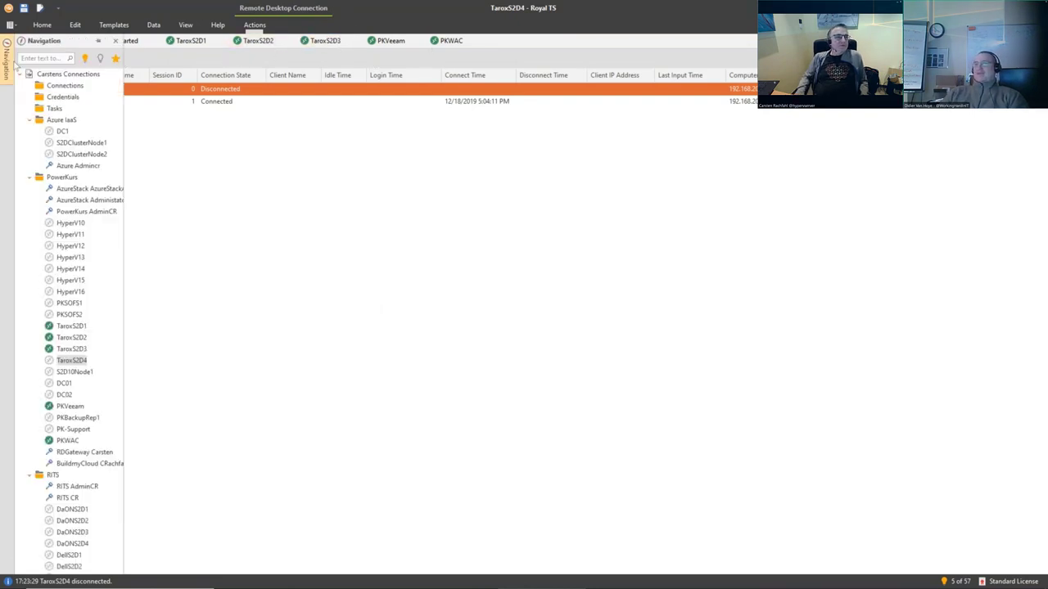
{"action": "double_click", "coordinate": [66, 361]}
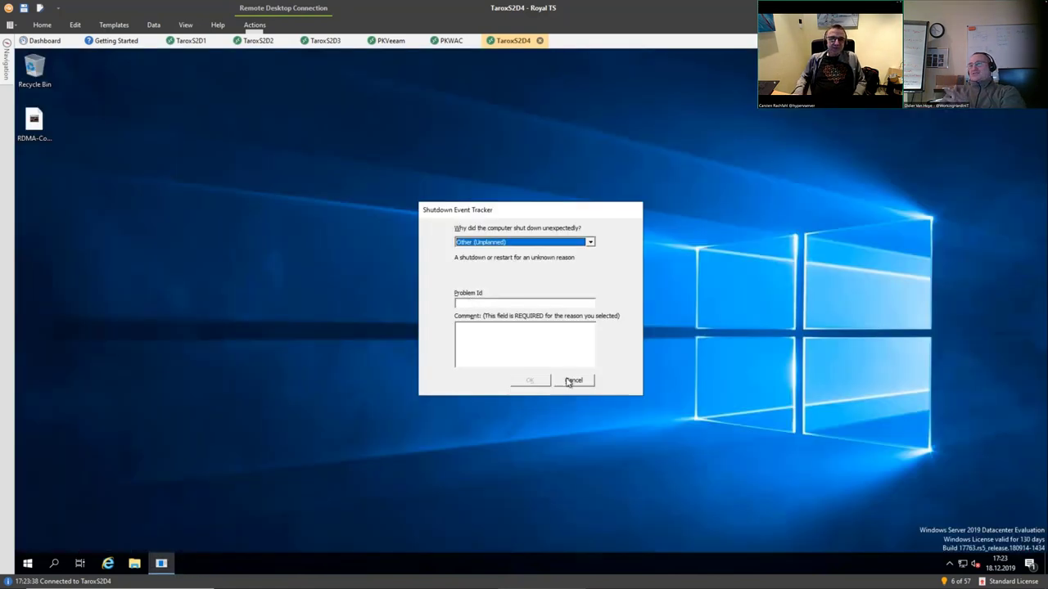
{"action": "left_click", "coordinate": [572, 381]}
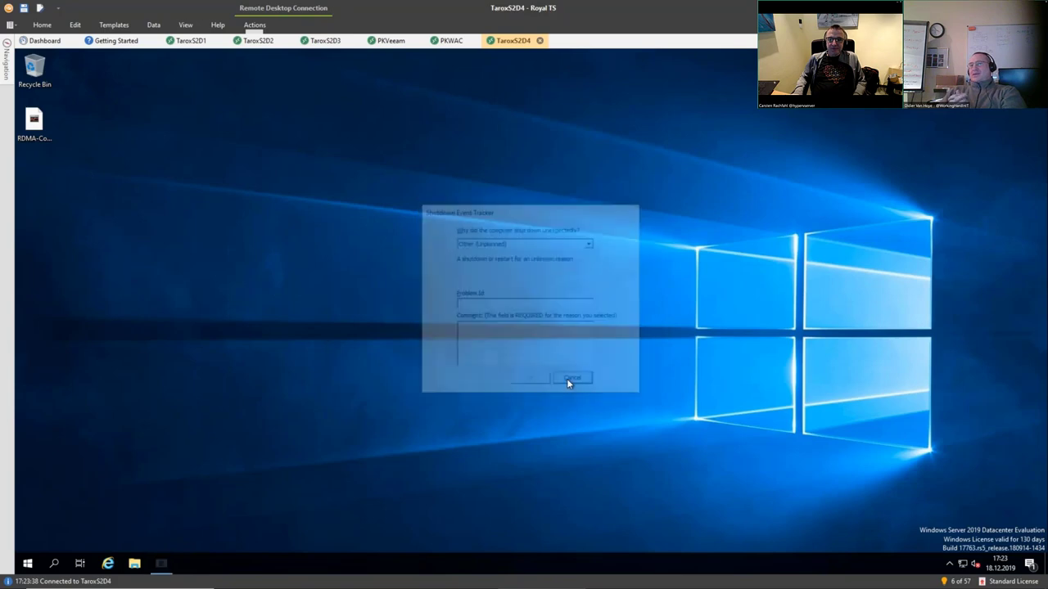
Open the RDMA counters on TaroxS2D4 and bring up the performance view of Task Manager beside them
{"action": "double_click", "coordinate": [47, 130]}
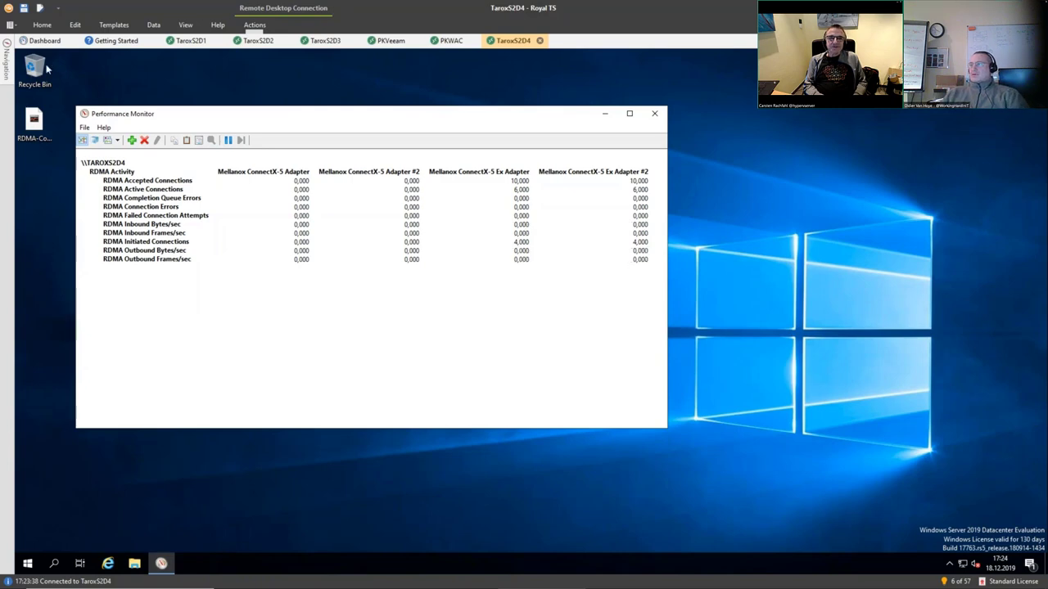
{"action": "right_click", "coordinate": [263, 564]}
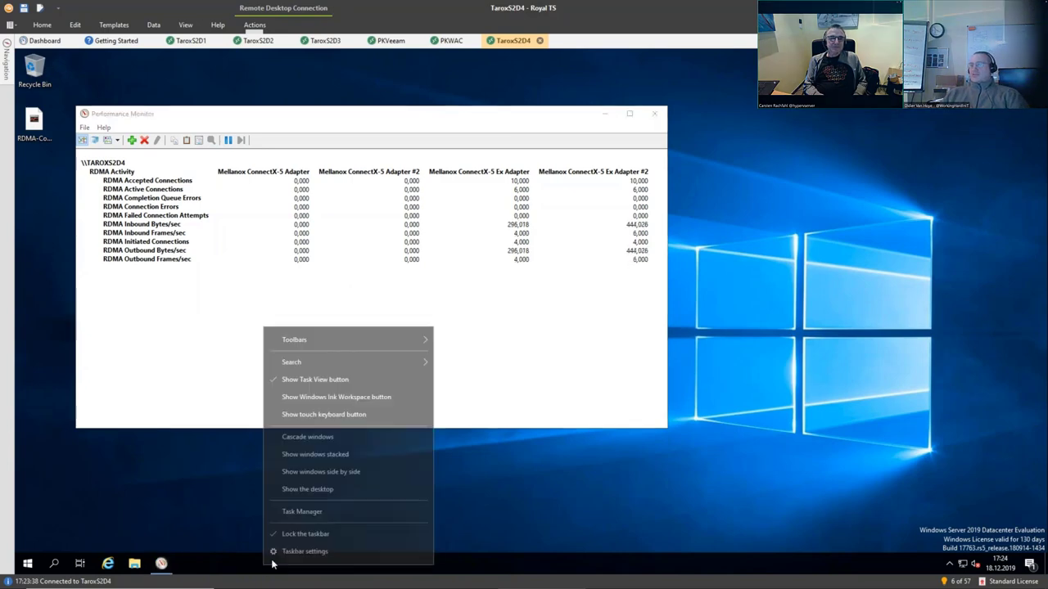
{"action": "left_click", "coordinate": [292, 512]}
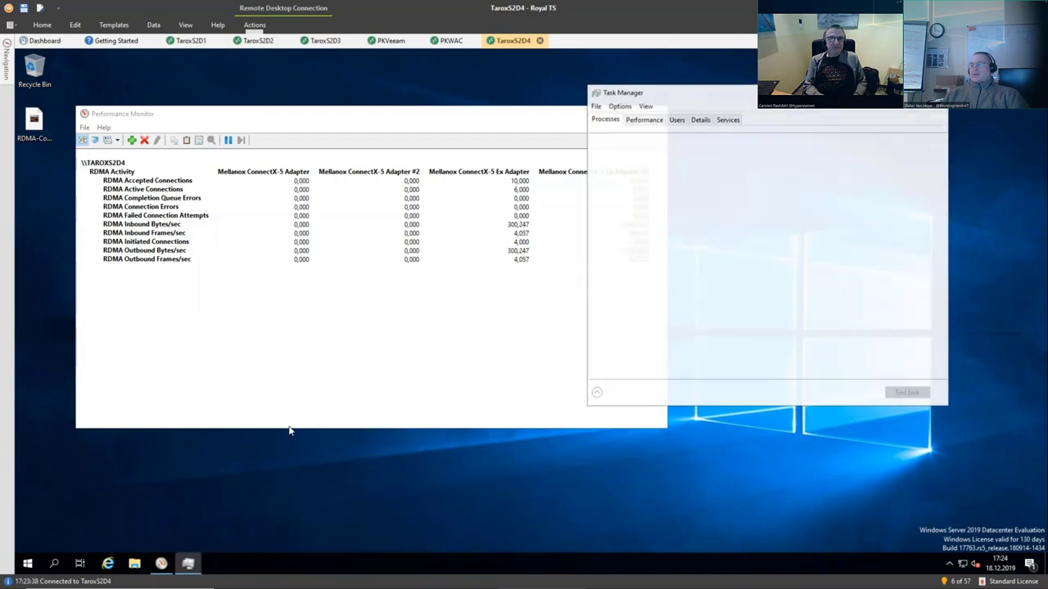
{"action": "left_click", "coordinate": [655, 123]}
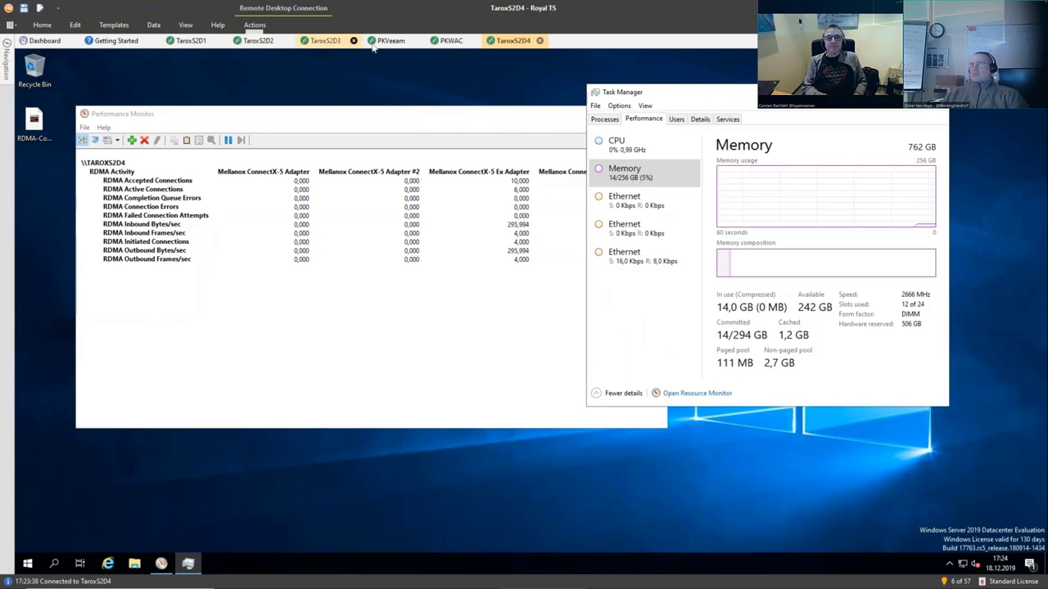
Check the restore session log on PKVeeam in a widened window, and inspect the S2D4Disk cluster virtual disk on TaroxS2D3
{"action": "left_click", "coordinate": [385, 40]}
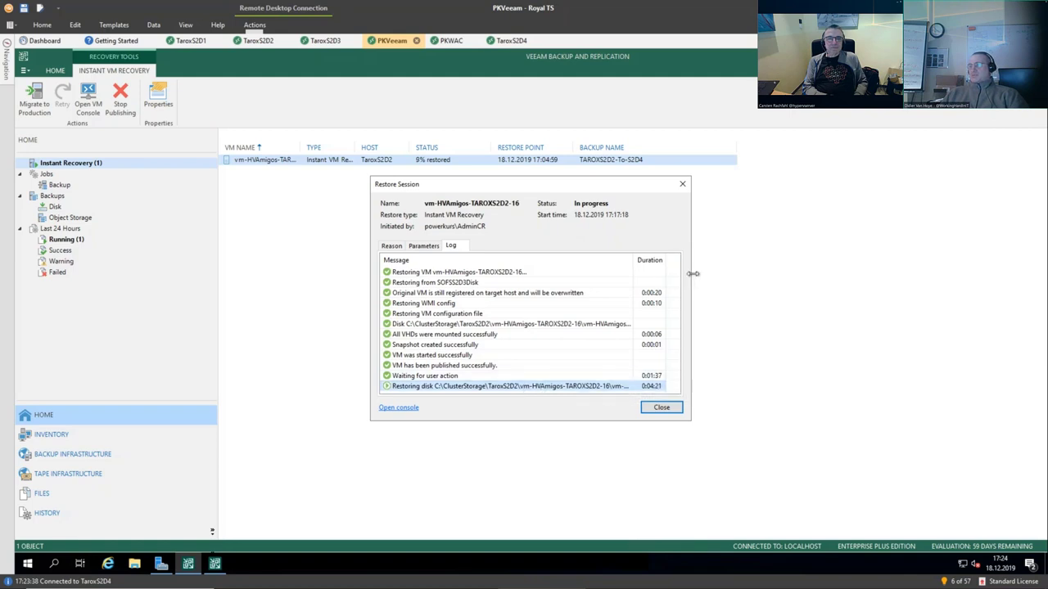
{"action": "left_click_drag", "start_coordinate": [693, 273], "coordinate": [734, 276]}
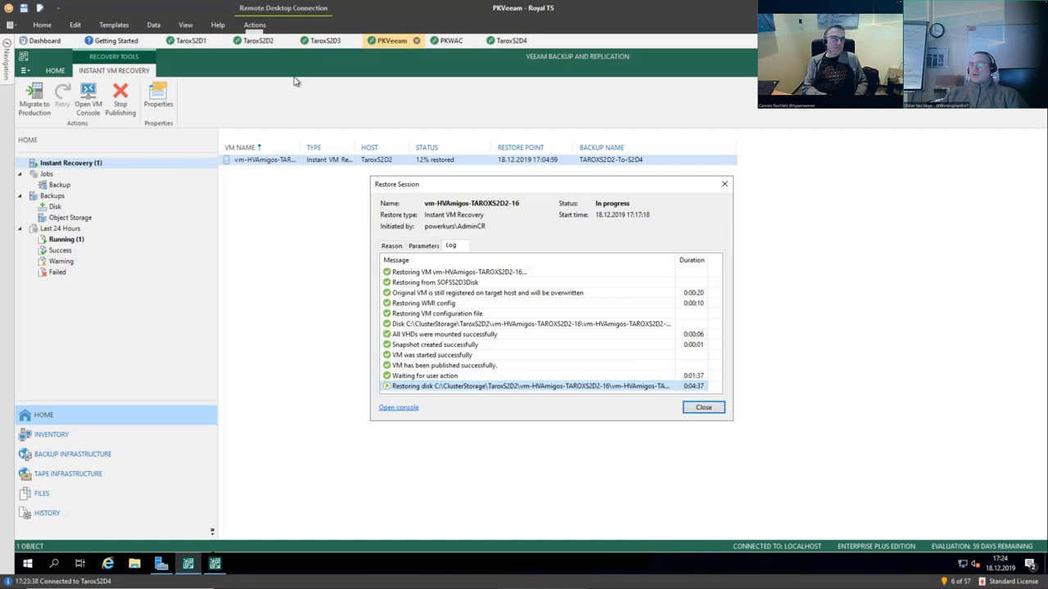
{"action": "left_click", "coordinate": [315, 41]}
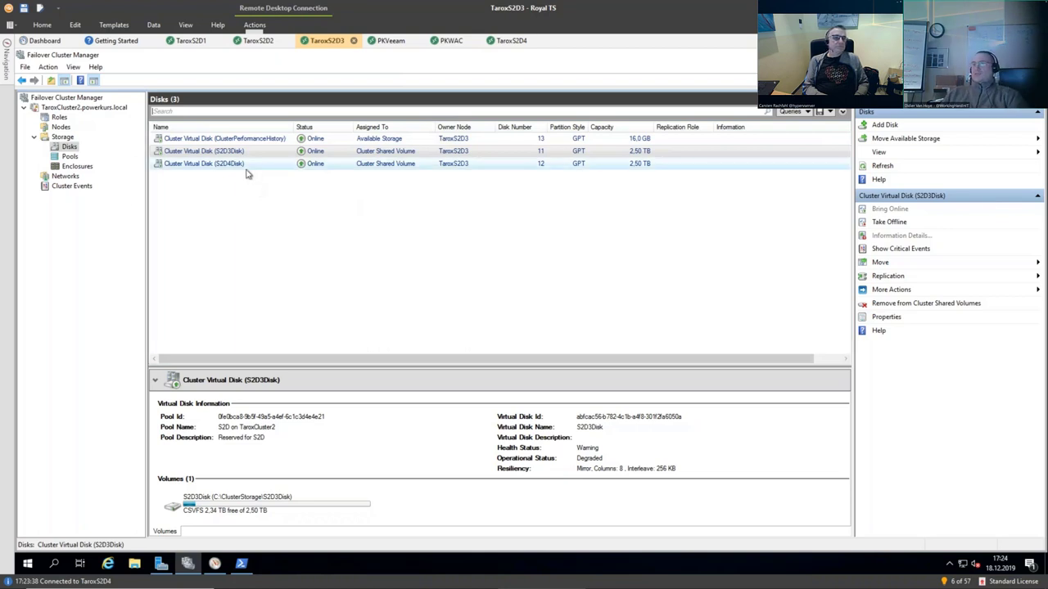
{"action": "left_click", "coordinate": [463, 166]}
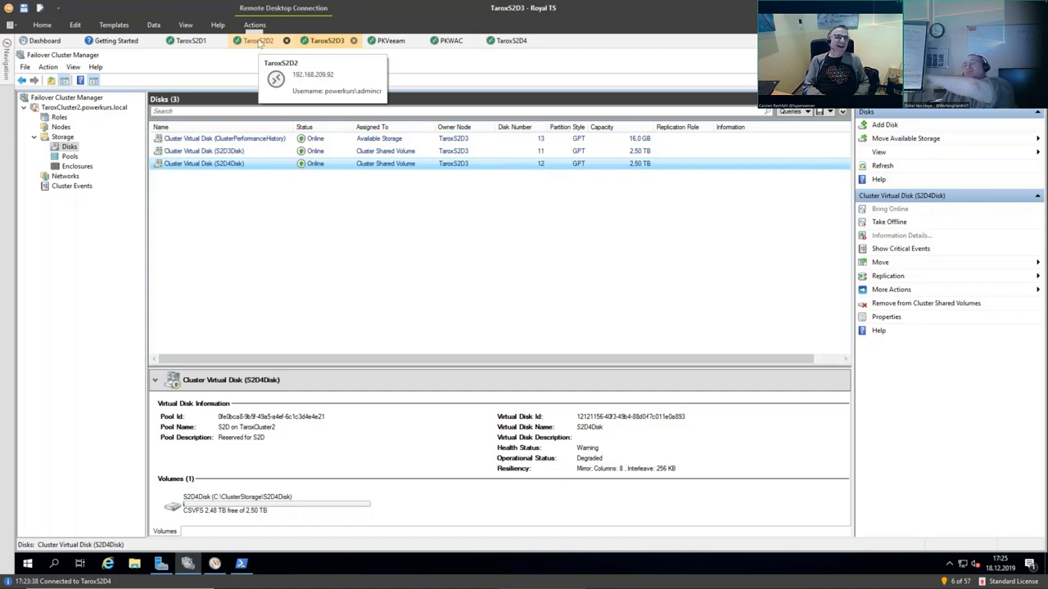
Return to the TaroxS2D2 session and clear Task Manager out of the way to examine the RDMA counters
{"action": "left_click", "coordinate": [257, 41]}
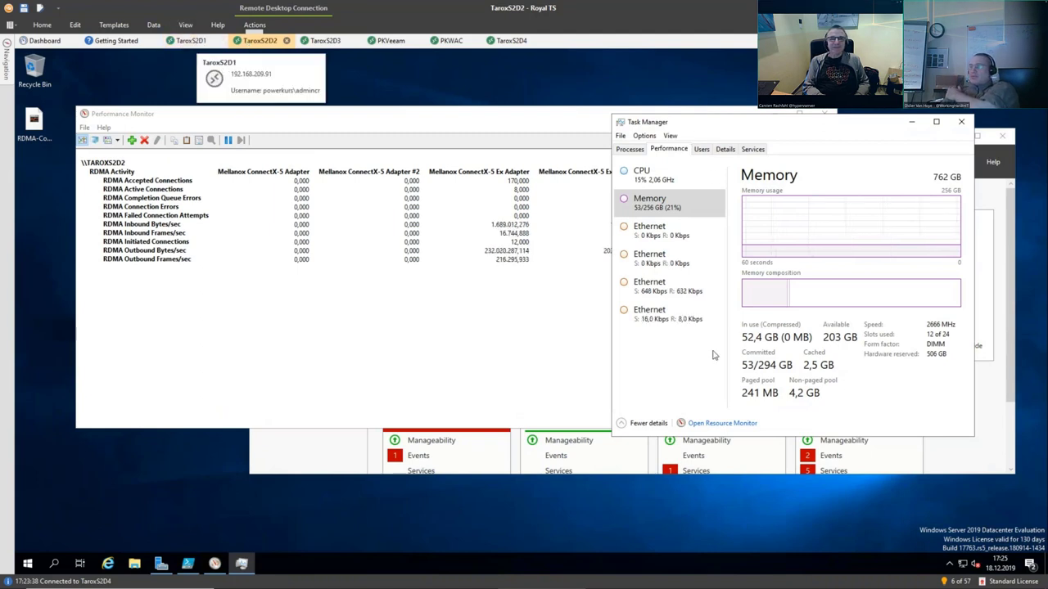
{"action": "left_click", "coordinate": [959, 121]}
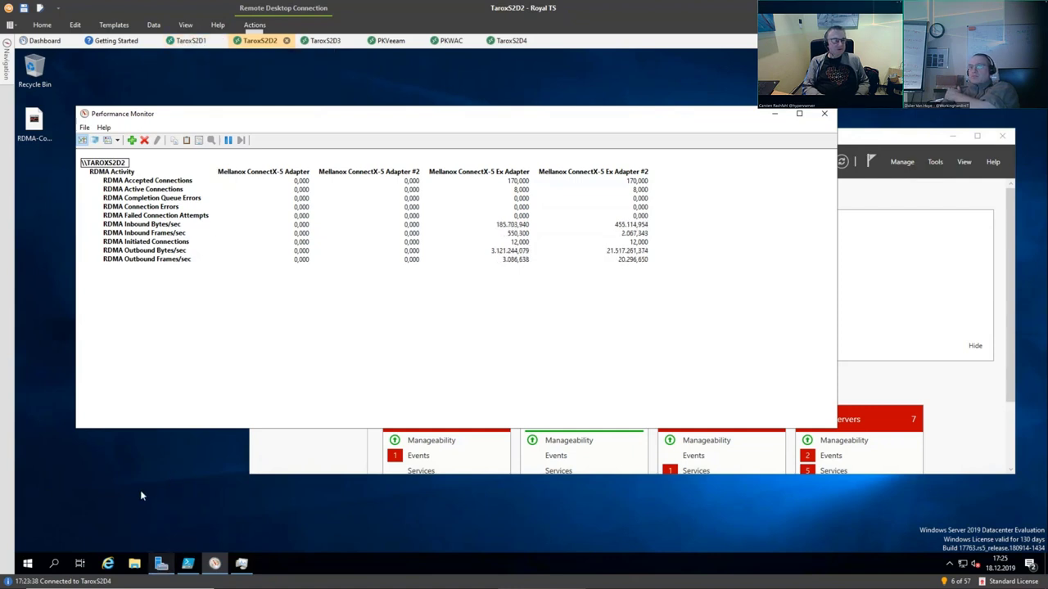
Switch to the TaroxS2D1 session and look through the cluster roles for the virtual machines owned by TaroxS2D2
{"action": "key", "text": "alt+Tab"}
{"action": "left_click", "coordinate": [194, 41]}
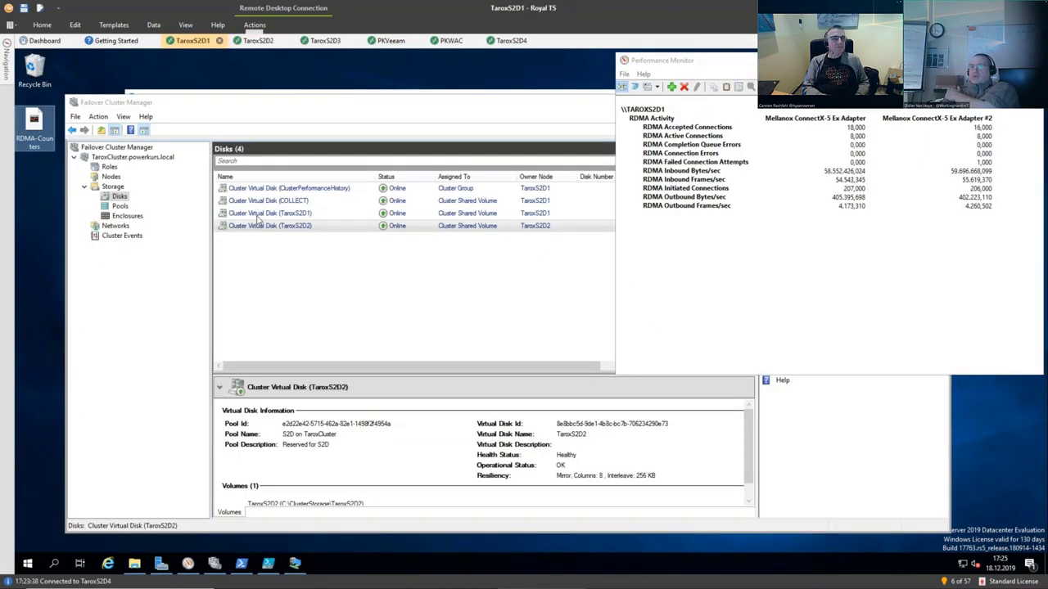
{"action": "left_click", "coordinate": [110, 167]}
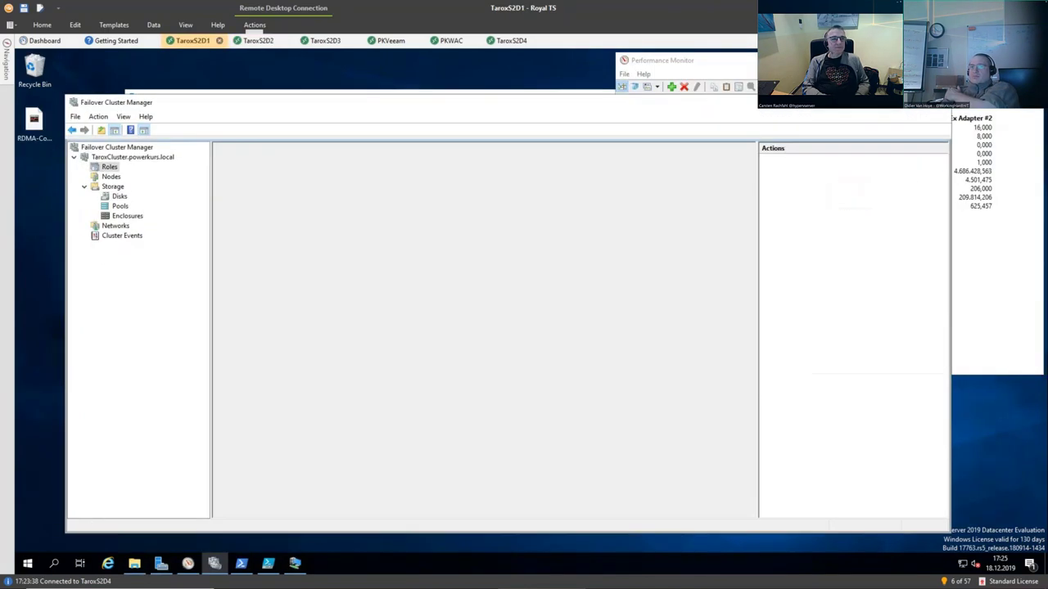
{"action": "scroll", "coordinate": [714, 268], "scroll_direction": "down", "scroll_amount": 5}
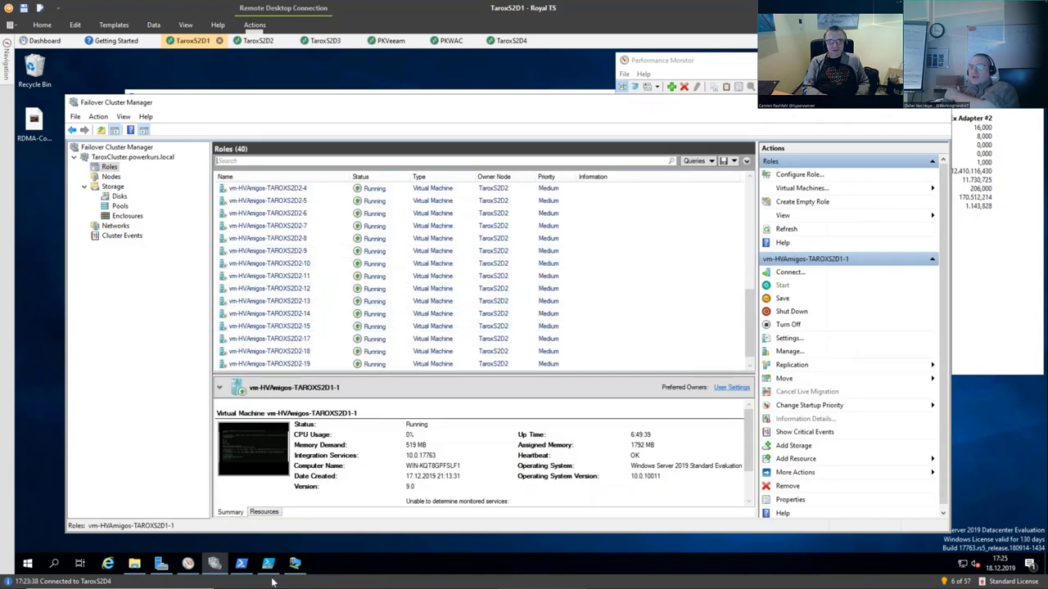
{"action": "scroll", "coordinate": [305, 282], "scroll_direction": "down", "scroll_amount": 1}
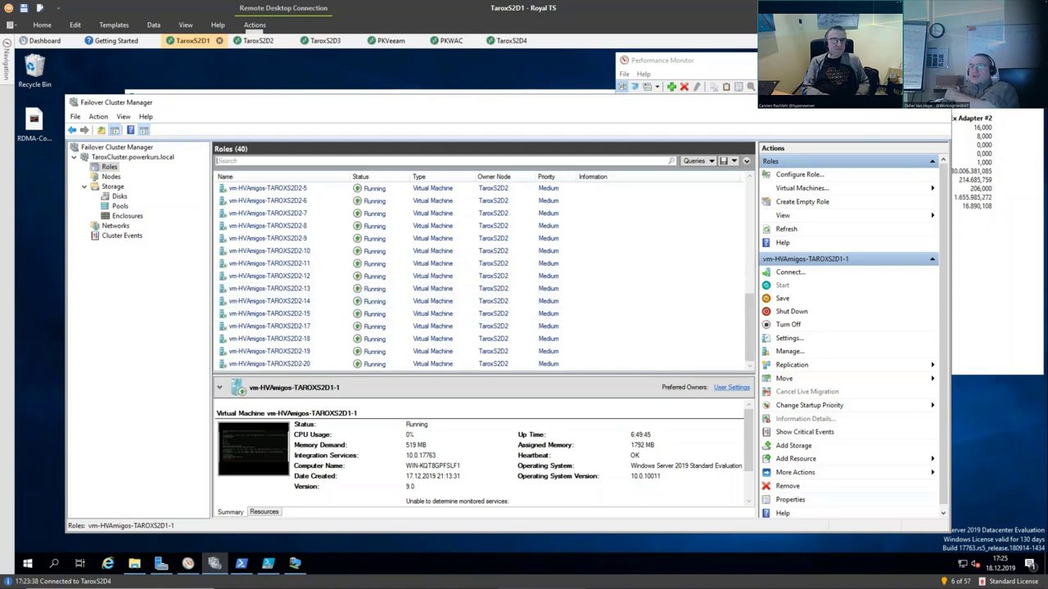
Bring Server Manager forward on TaroxS2D1 and open Hyper-V Manager from it
{"action": "left_click_drag", "start_coordinate": [591, 104], "coordinate": [595, 119]}
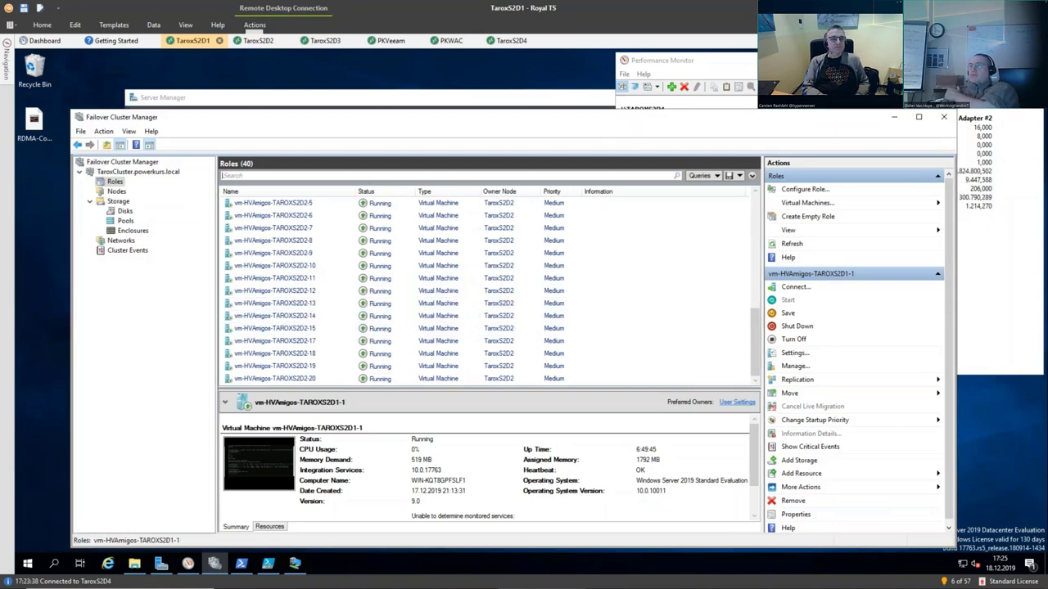
{"action": "left_click", "coordinate": [591, 98]}
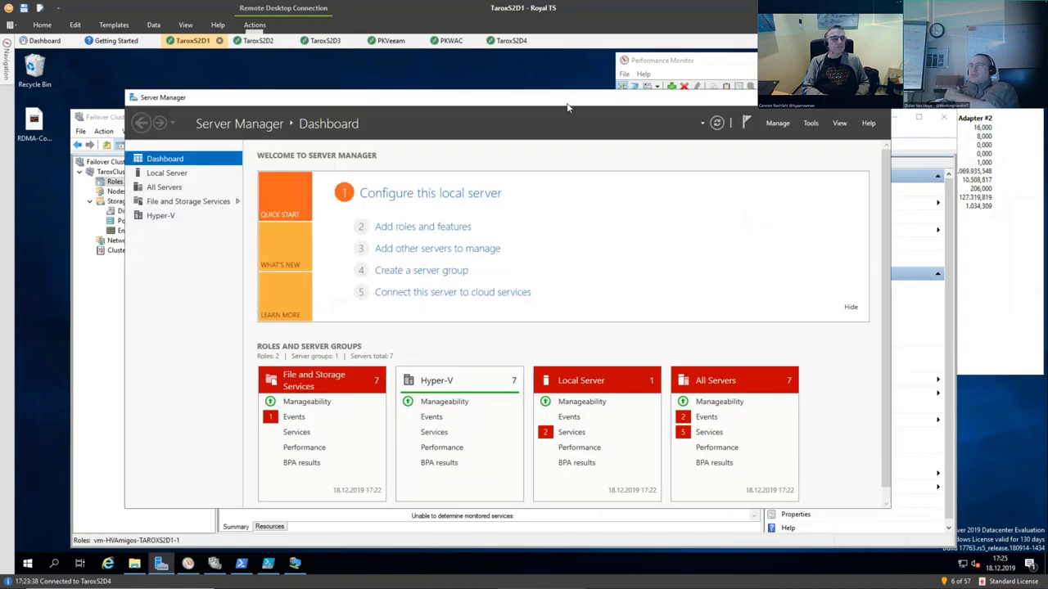
{"action": "left_click", "coordinate": [809, 124]}
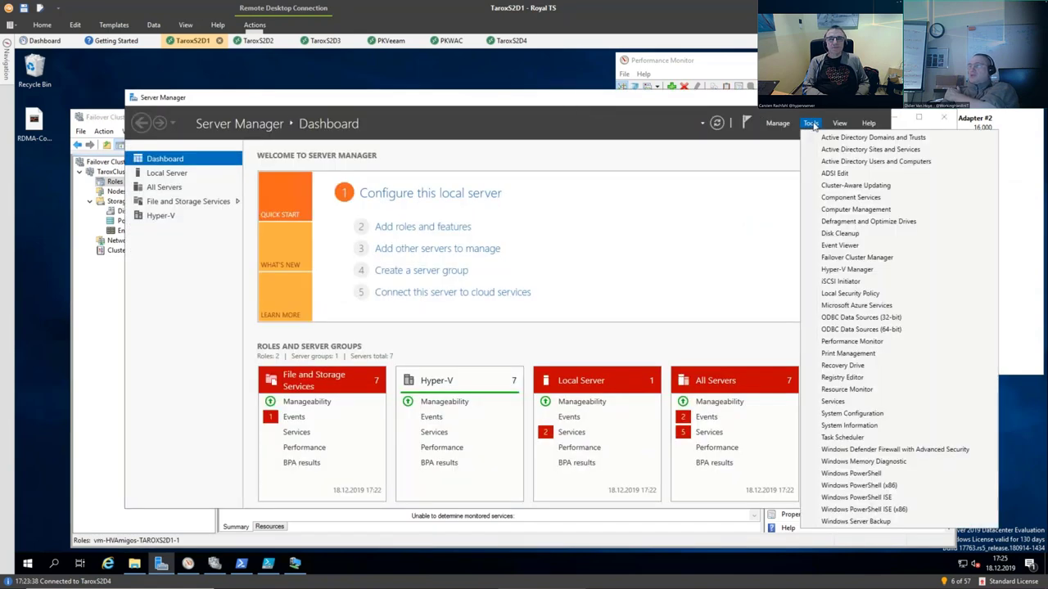
{"action": "left_click", "coordinate": [831, 269]}
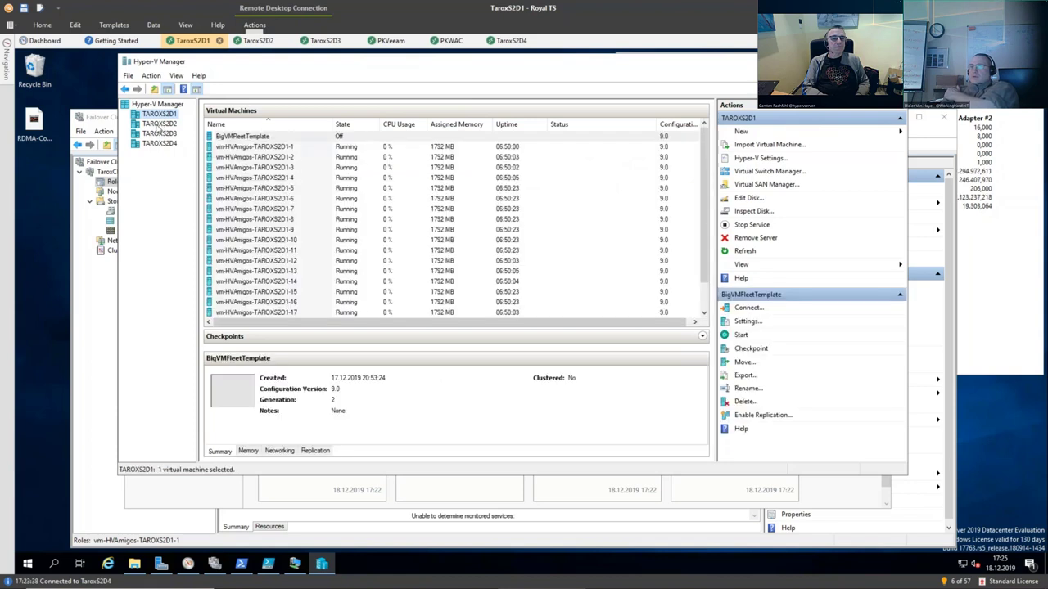
Select vm-HVAmigos-TAROXS2D2-16 on host TAROXS2D2 and expand its checkpoints to inspect the snapshot tree
{"action": "left_click", "coordinate": [158, 123]}
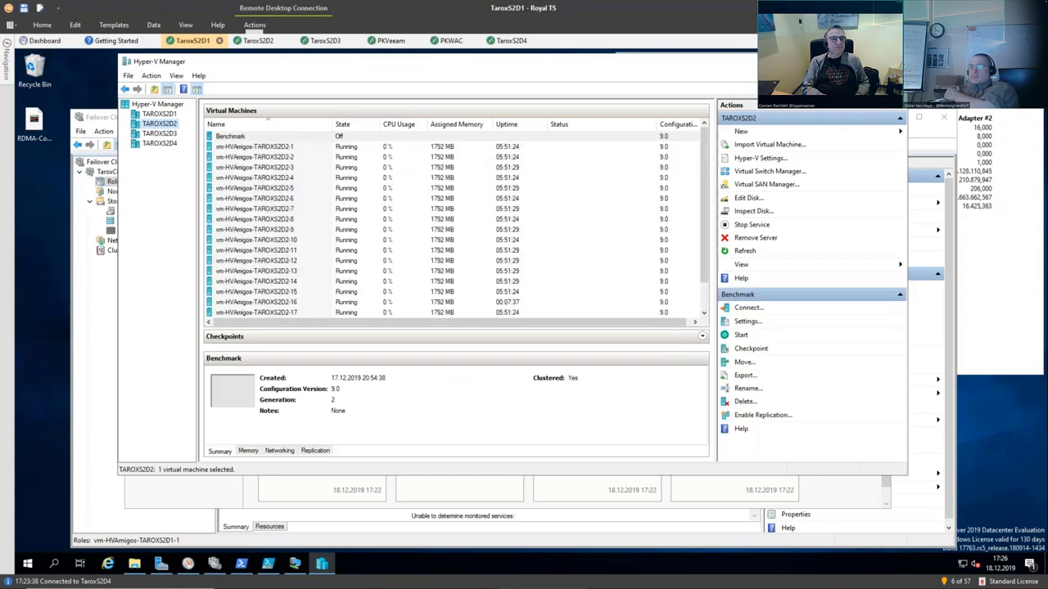
{"action": "left_click", "coordinate": [278, 303]}
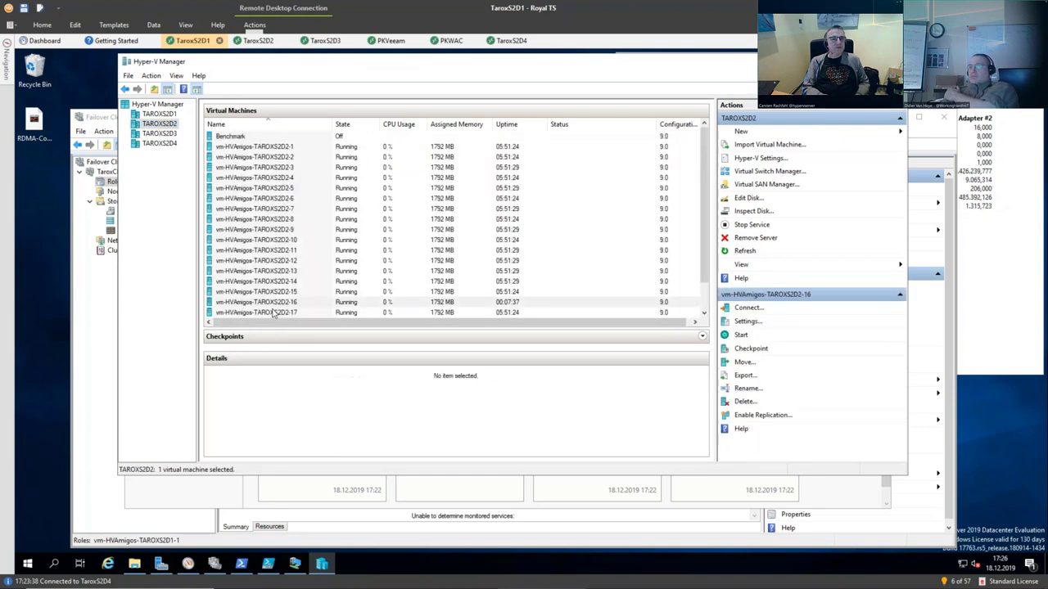
{"action": "left_click", "coordinate": [275, 303]}
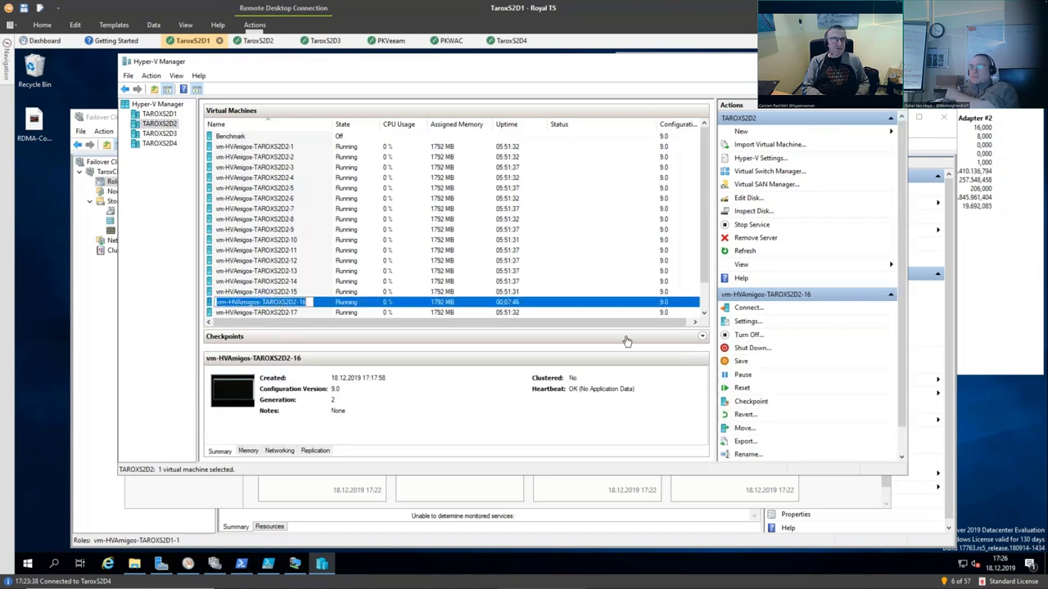
{"action": "left_click", "coordinate": [701, 337]}
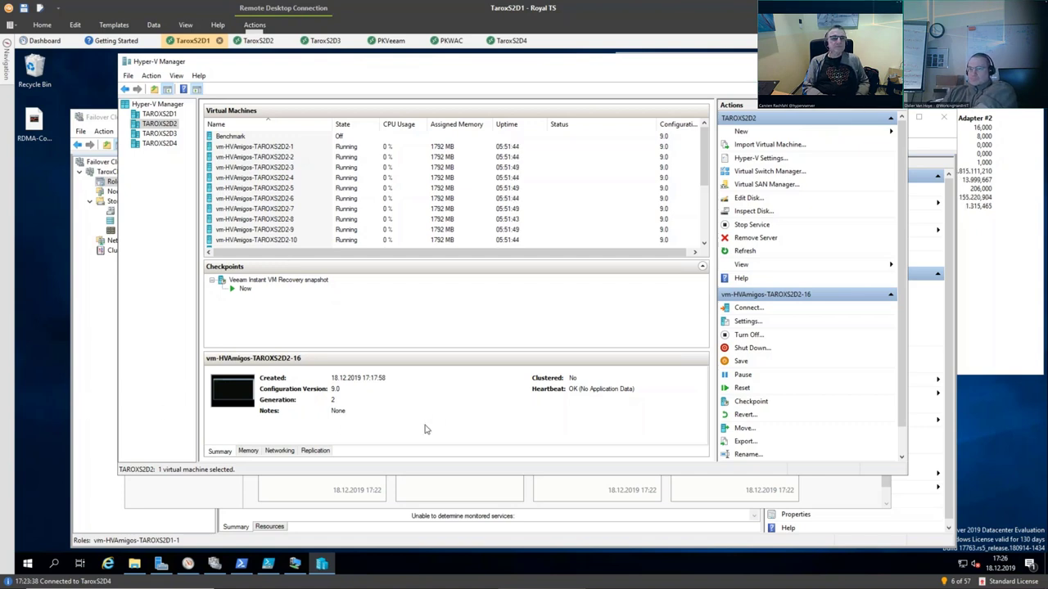
Return to PKVeeam, dismiss the open restore session, and check the log of the successful vm-HVAmigos-TAROXS2D1-19 recovery
{"action": "left_click", "coordinate": [391, 41]}
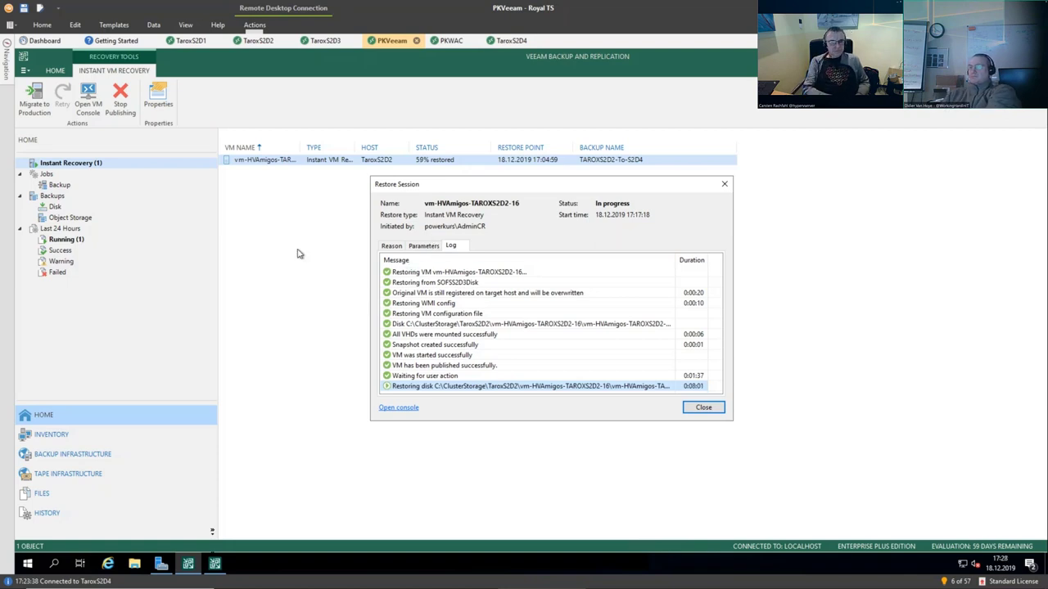
{"action": "left_click", "coordinate": [725, 184]}
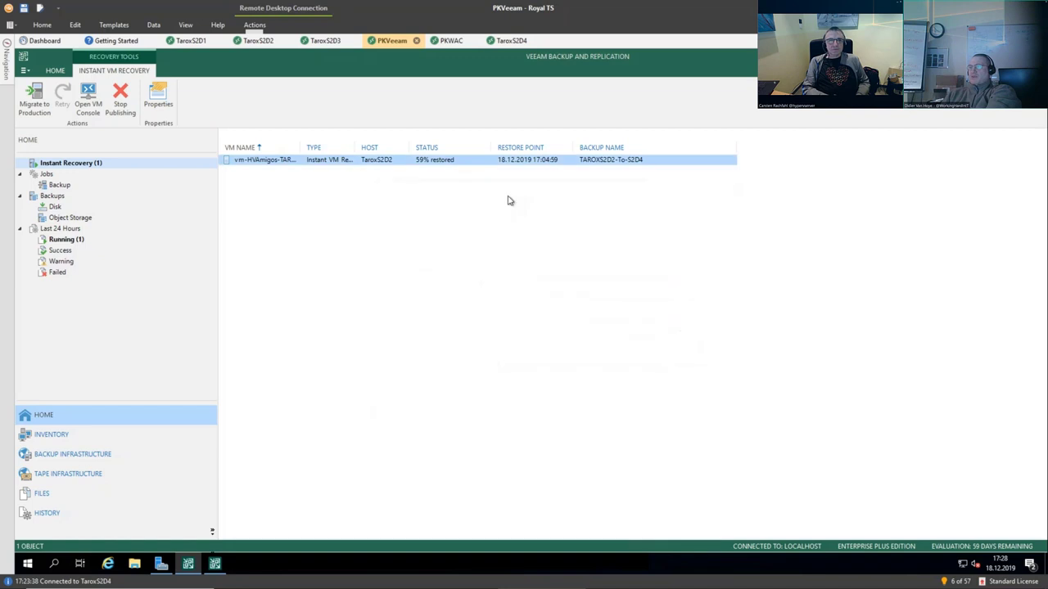
{"action": "left_click", "coordinate": [63, 249]}
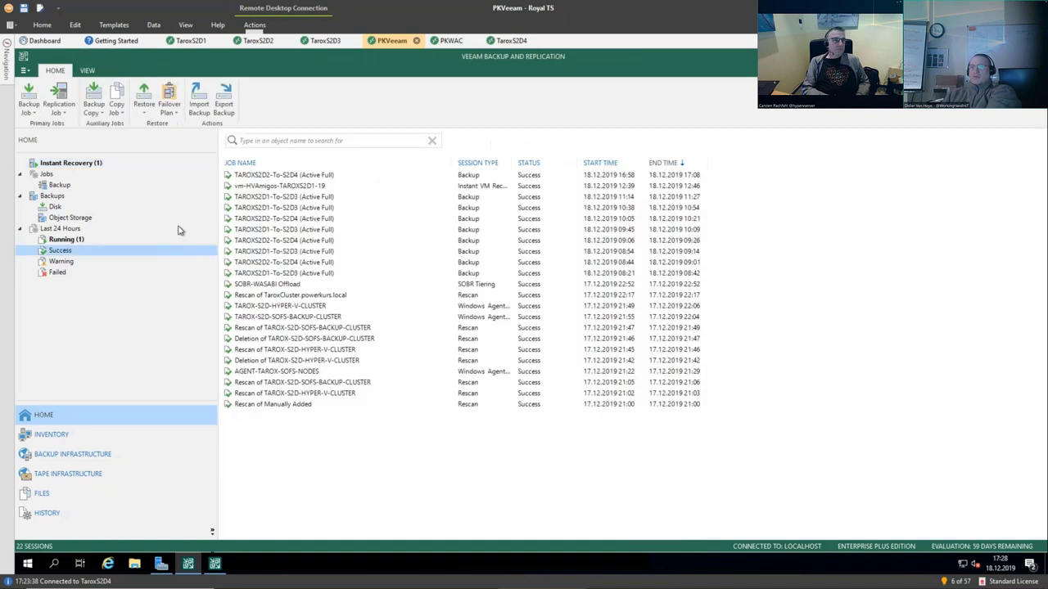
{"action": "left_click", "coordinate": [307, 186]}
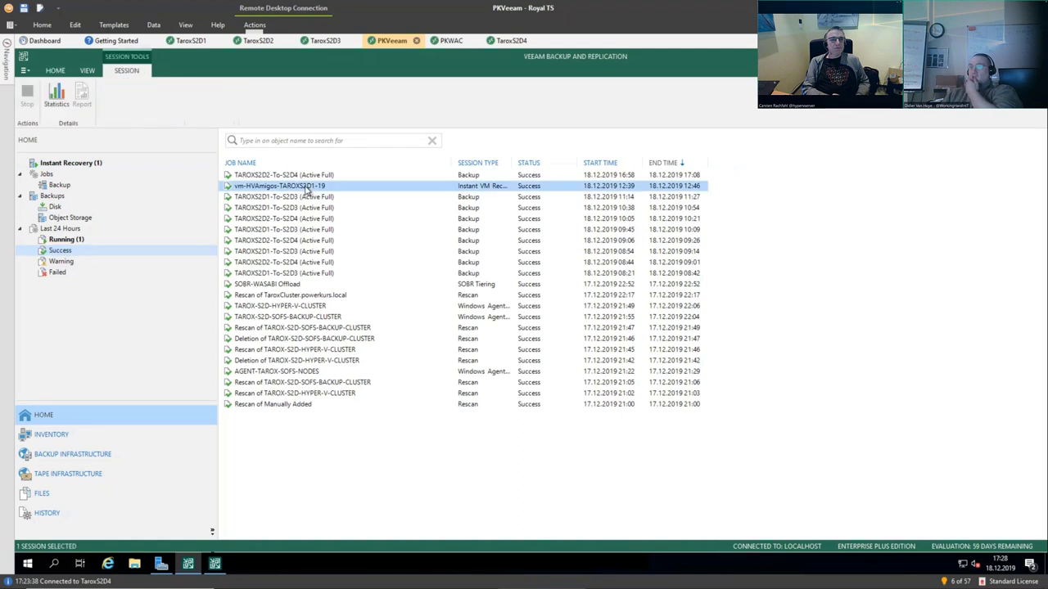
{"action": "double_click", "coordinate": [305, 188]}
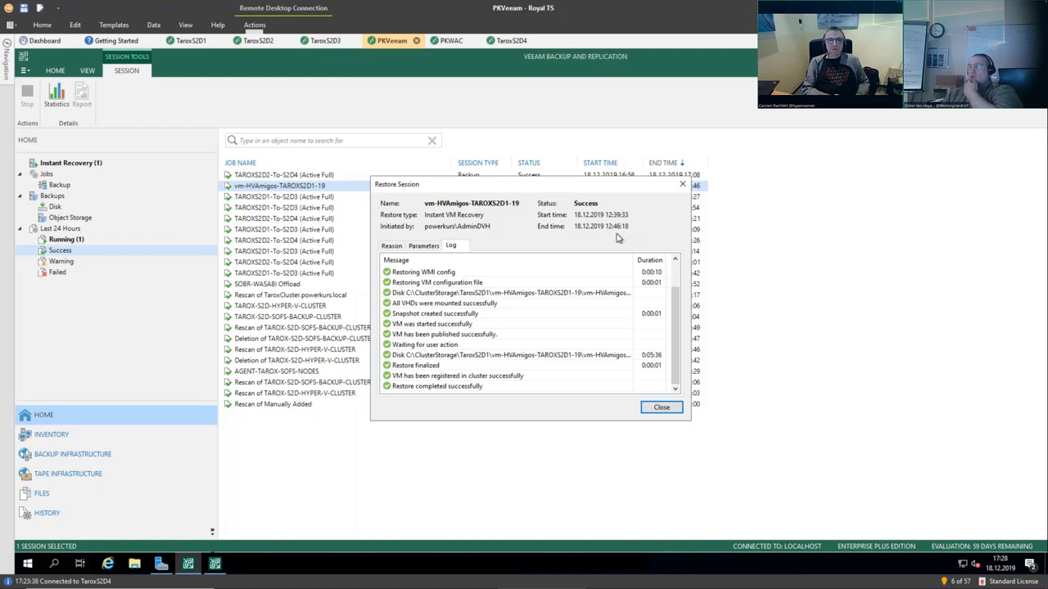
{"action": "left_click", "coordinate": [680, 186]}
Check the restore session log of the running instant recovery and close it
{"action": "left_click", "coordinate": [81, 166]}
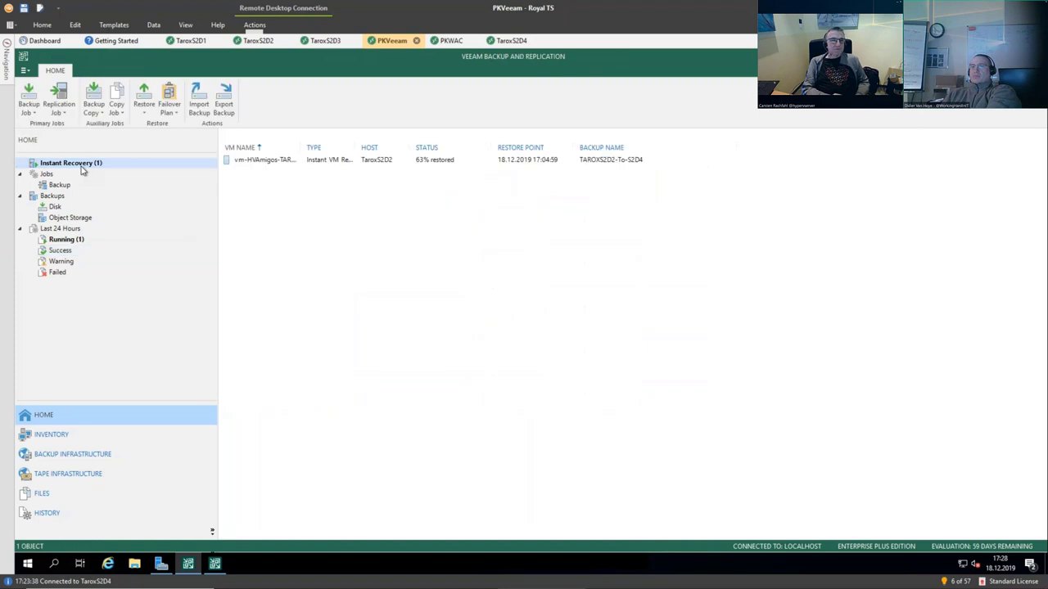
{"action": "double_click", "coordinate": [401, 161]}
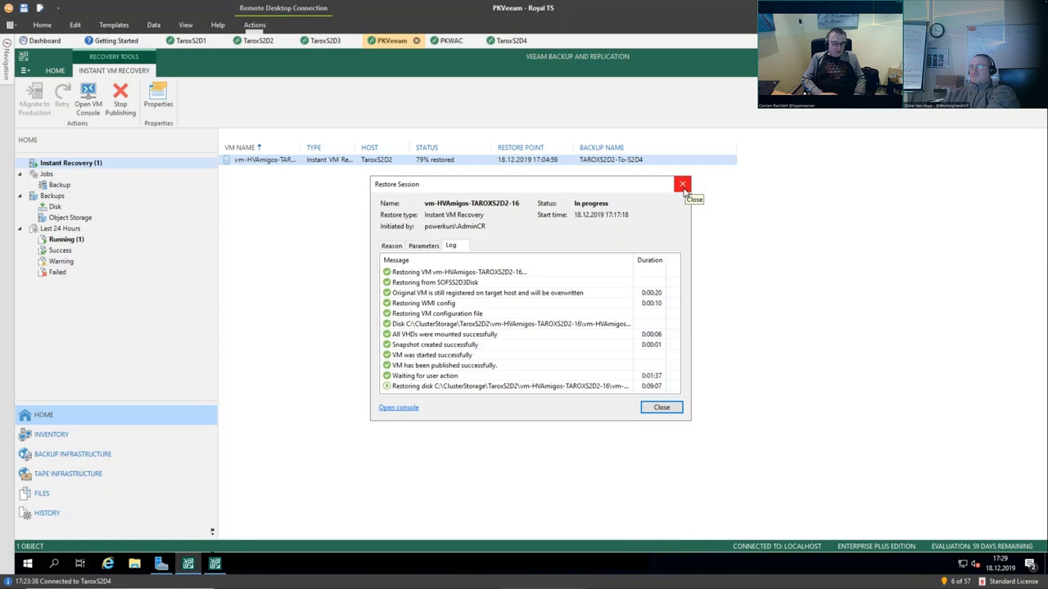
{"action": "left_click", "coordinate": [683, 185]}
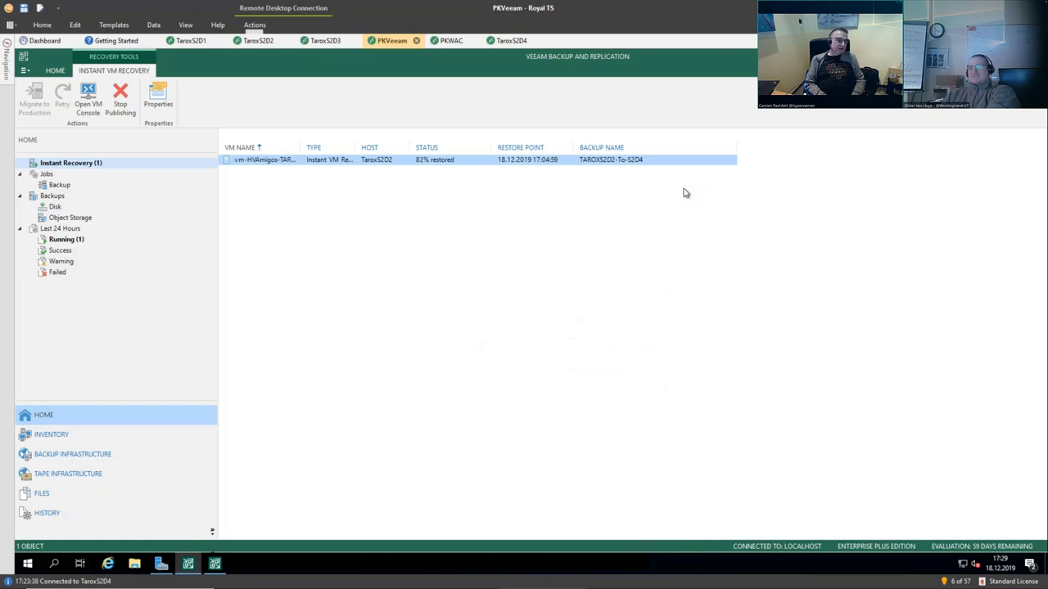
Review the performance tier, placement policy and capacity tier settings of the SOBR-WASABI scale-out repository, exiting without applying changes
{"action": "left_click", "coordinate": [79, 463]}
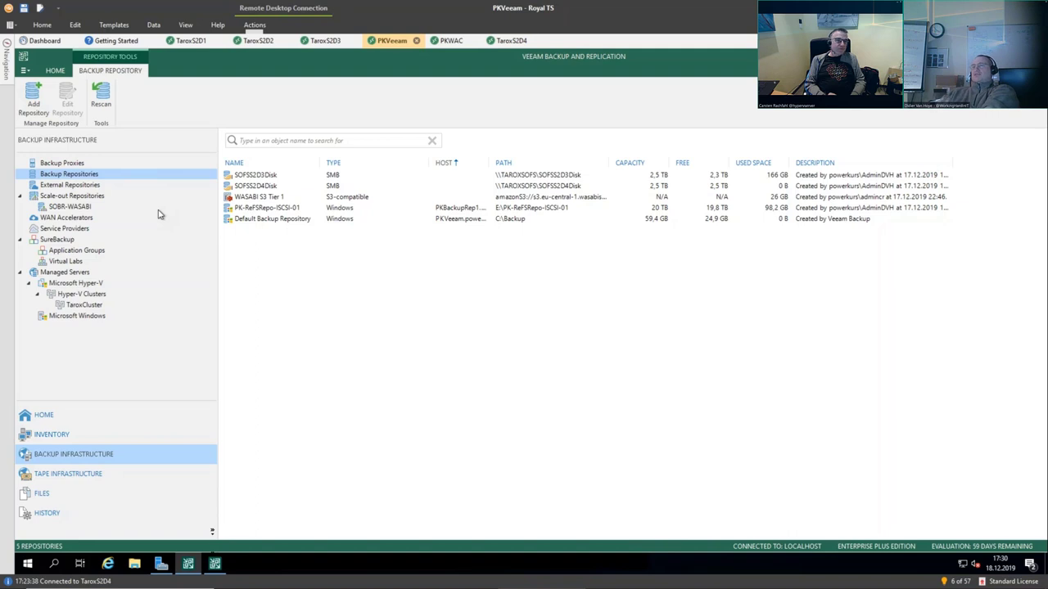
{"action": "left_click", "coordinate": [82, 209]}
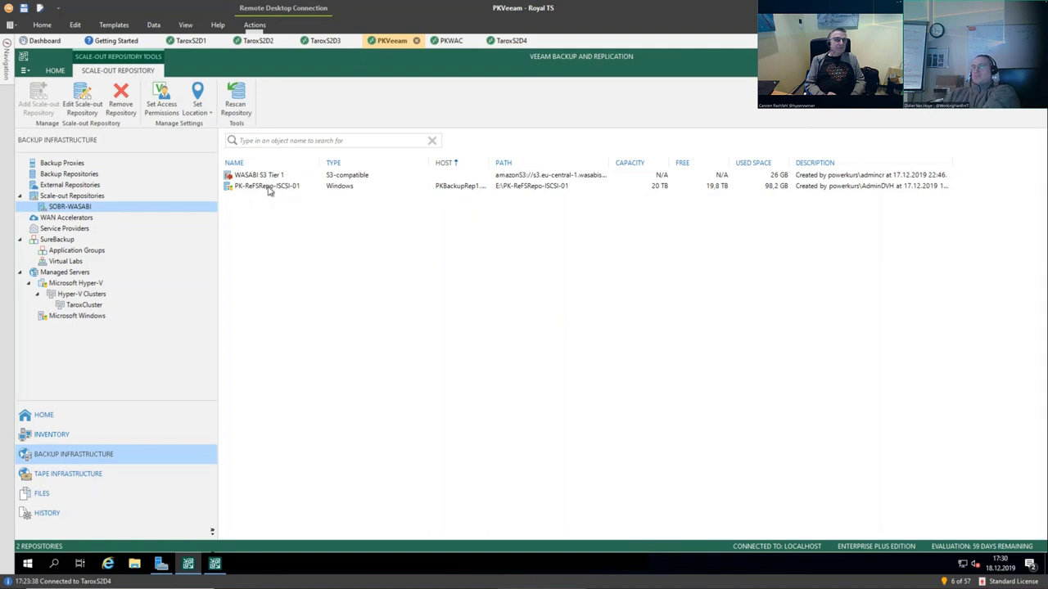
{"action": "right_click", "coordinate": [82, 208]}
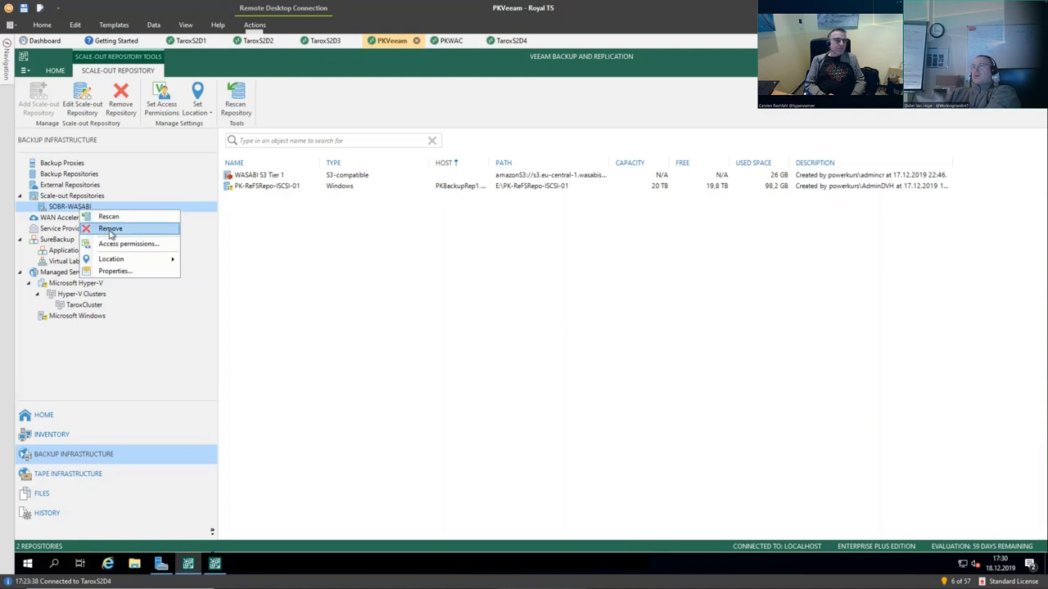
{"action": "left_click", "coordinate": [116, 271]}
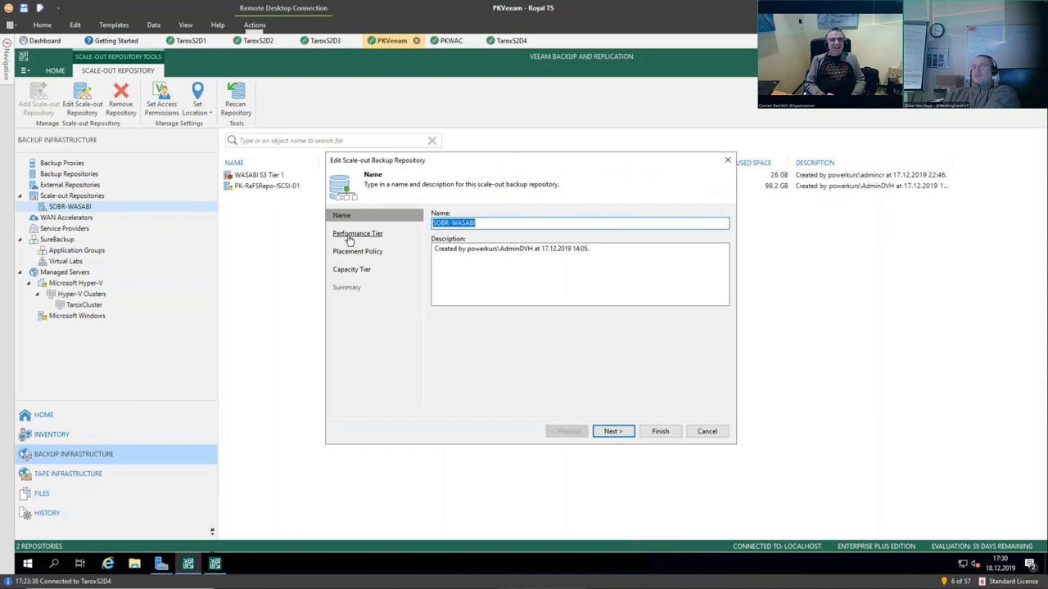
{"action": "left_click", "coordinate": [356, 234]}
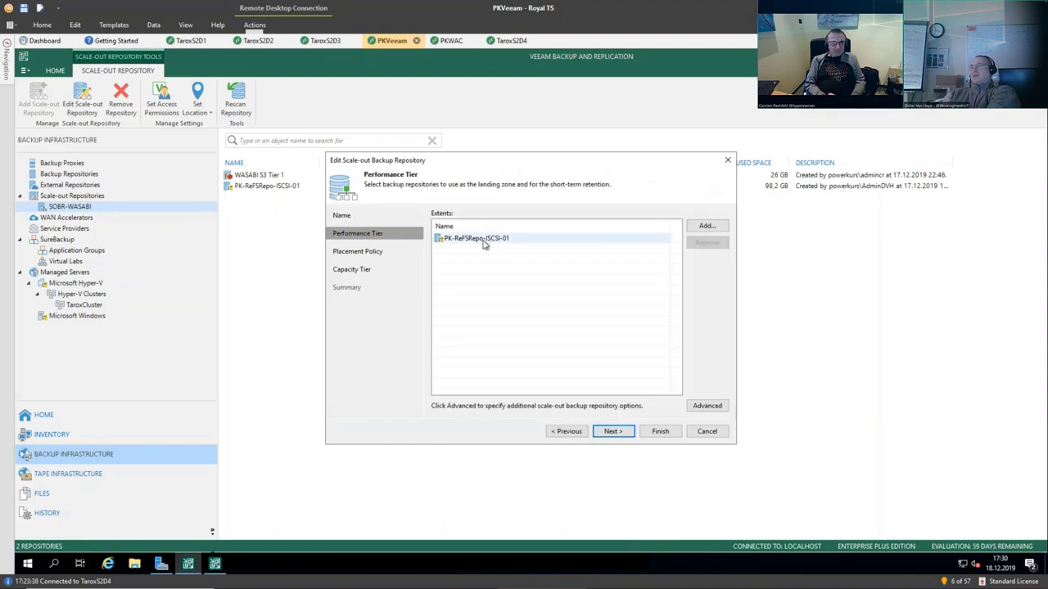
{"action": "left_click", "coordinate": [356, 258]}
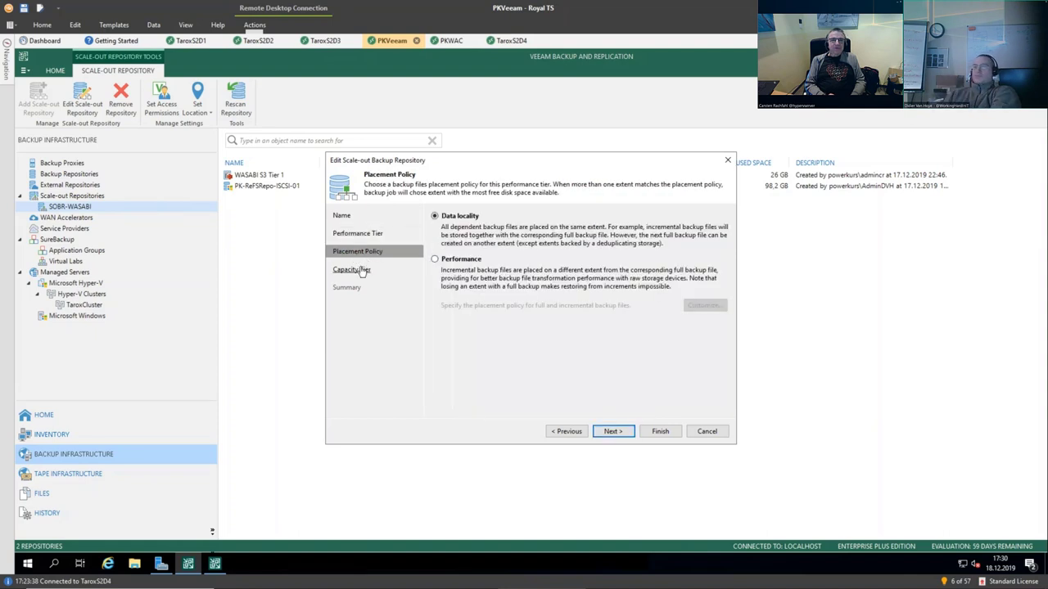
{"action": "left_click", "coordinate": [356, 270]}
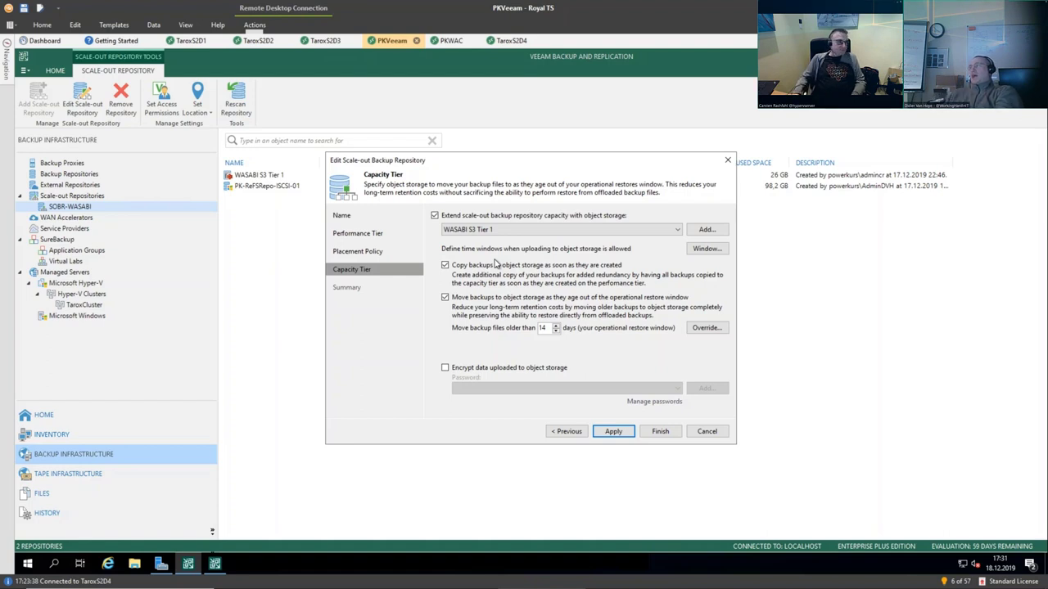
{"action": "left_click", "coordinate": [710, 432]}
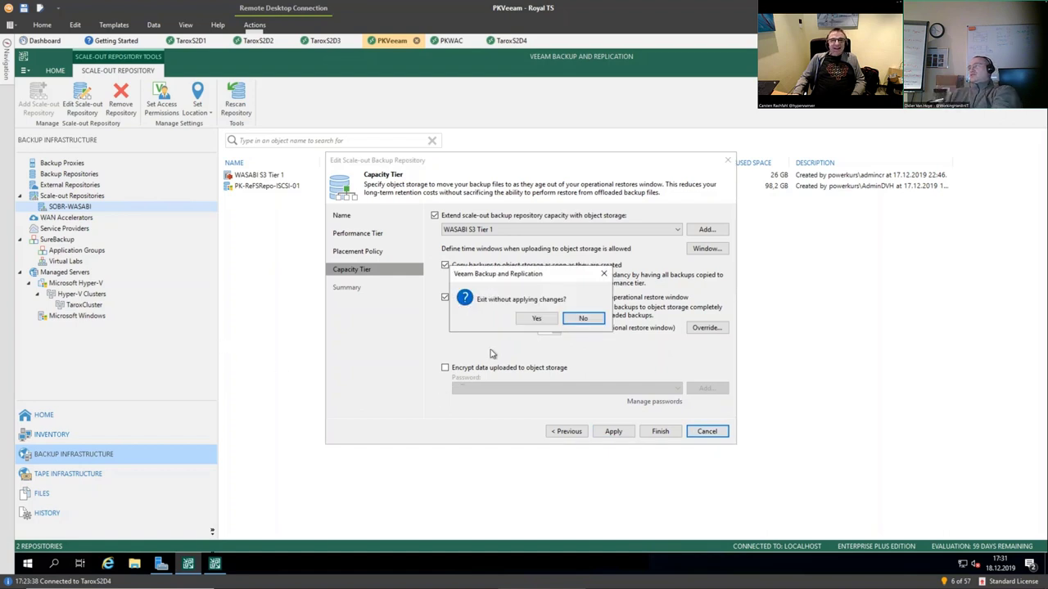
{"action": "left_click", "coordinate": [537, 319]}
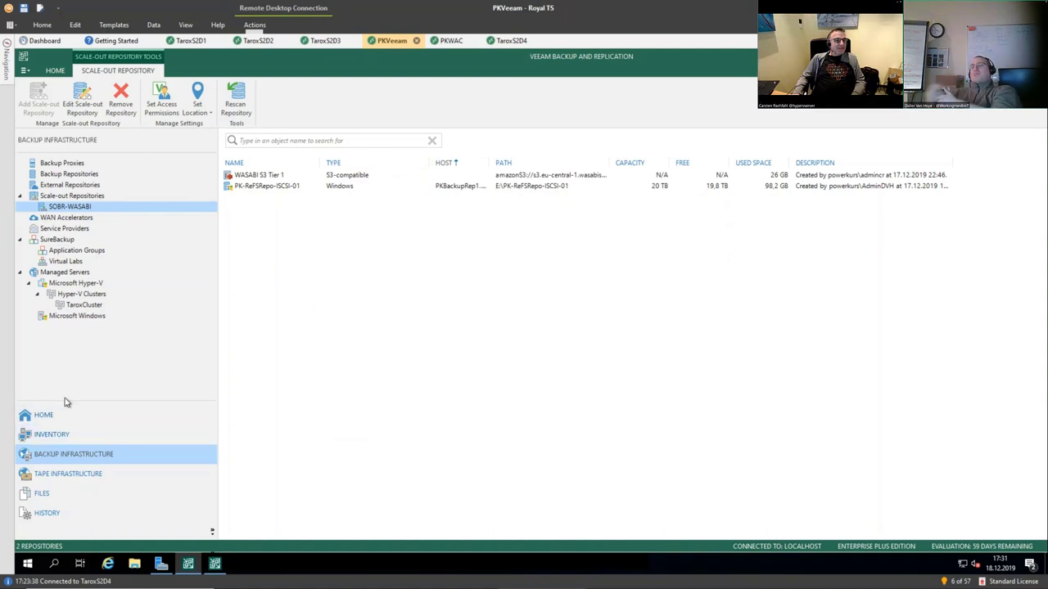
Find the vm-HVAmigos-TAROXS2D2-16 instant recovery among the successful sessions of the last 24 hours and review its log
{"action": "left_click", "coordinate": [44, 423]}
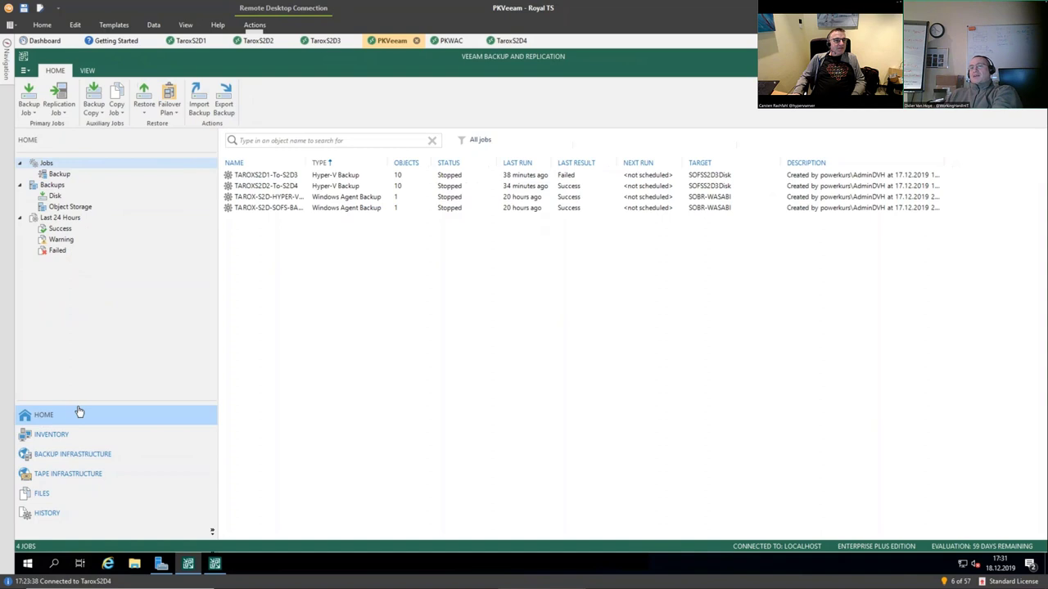
{"action": "left_click", "coordinate": [57, 231]}
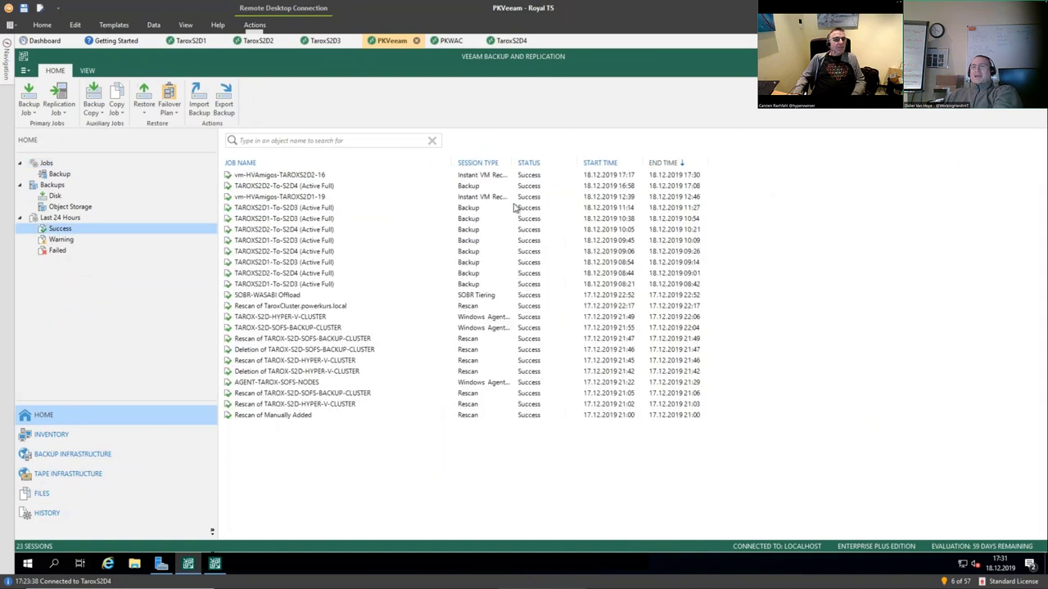
{"action": "left_click", "coordinate": [301, 176]}
{"action": "double_click", "coordinate": [301, 176]}
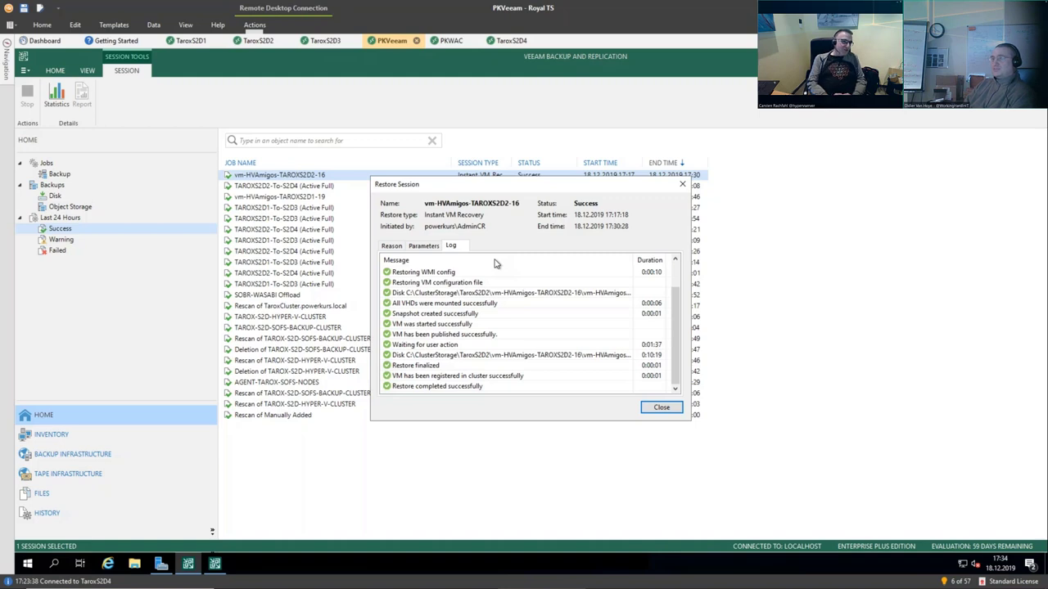
{"action": "left_click", "coordinate": [661, 407]}
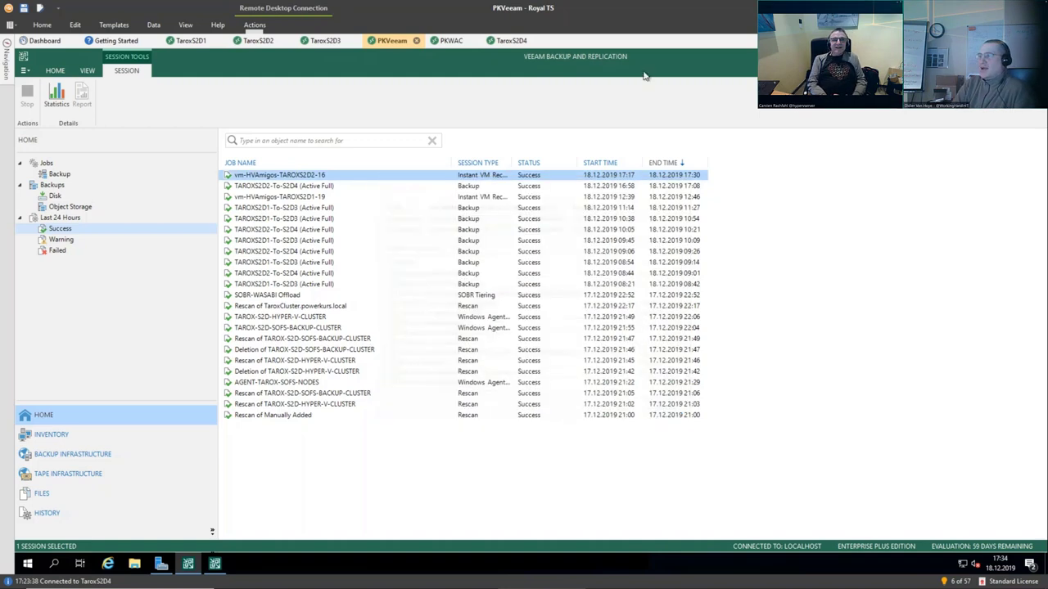
List the backup jobs and examine the statistics of the TAROXS2D1-To-S2D3 job
{"action": "left_click", "coordinate": [59, 175]}
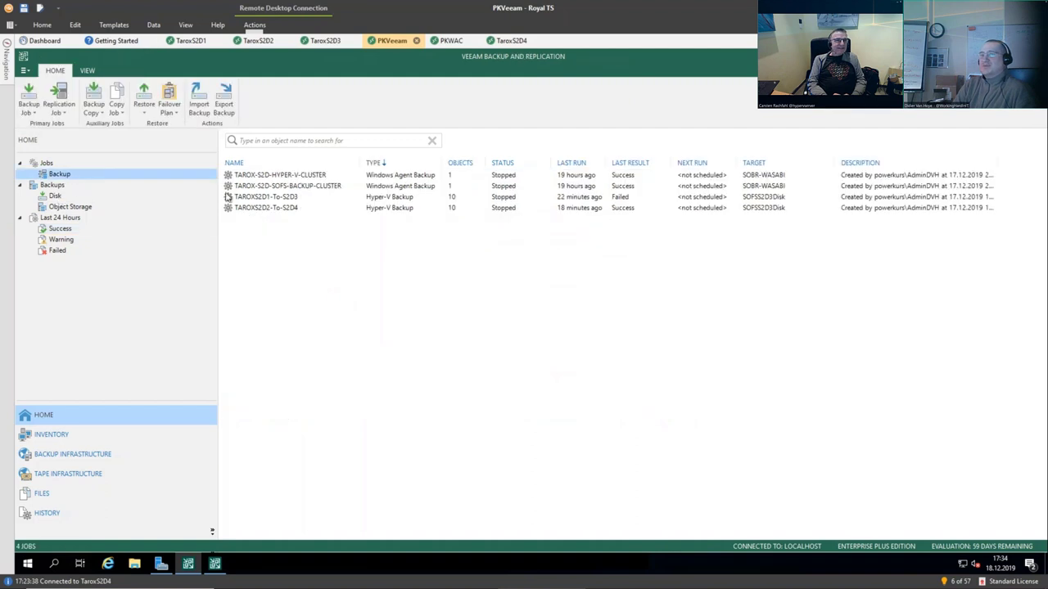
{"action": "left_click", "coordinate": [263, 177]}
{"action": "left_click", "coordinate": [261, 196]}
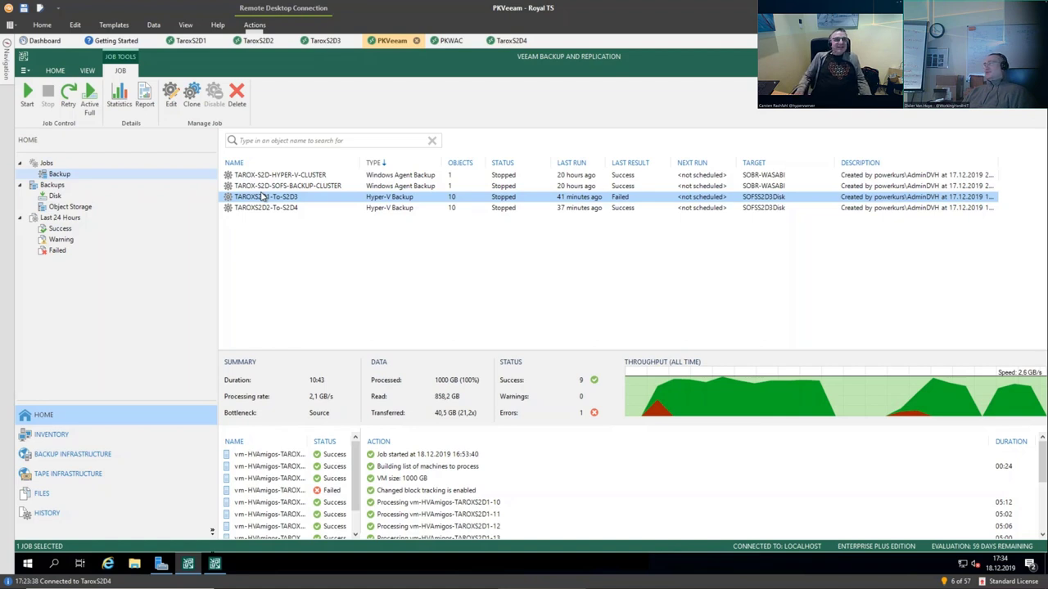
Switch to the TaroxS2D1 session and locate vm-HVAmigos-TAROXS2D2-16 among the TAROXS2D2 virtual machines in Hyper-V Manager
{"action": "left_click", "coordinate": [247, 44]}
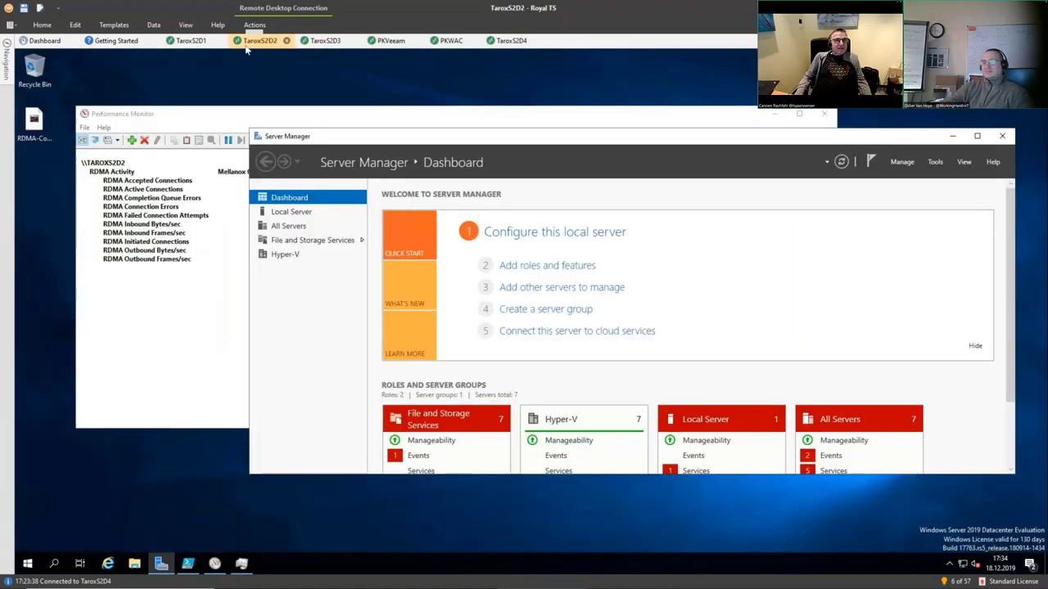
{"action": "left_click", "coordinate": [191, 40]}
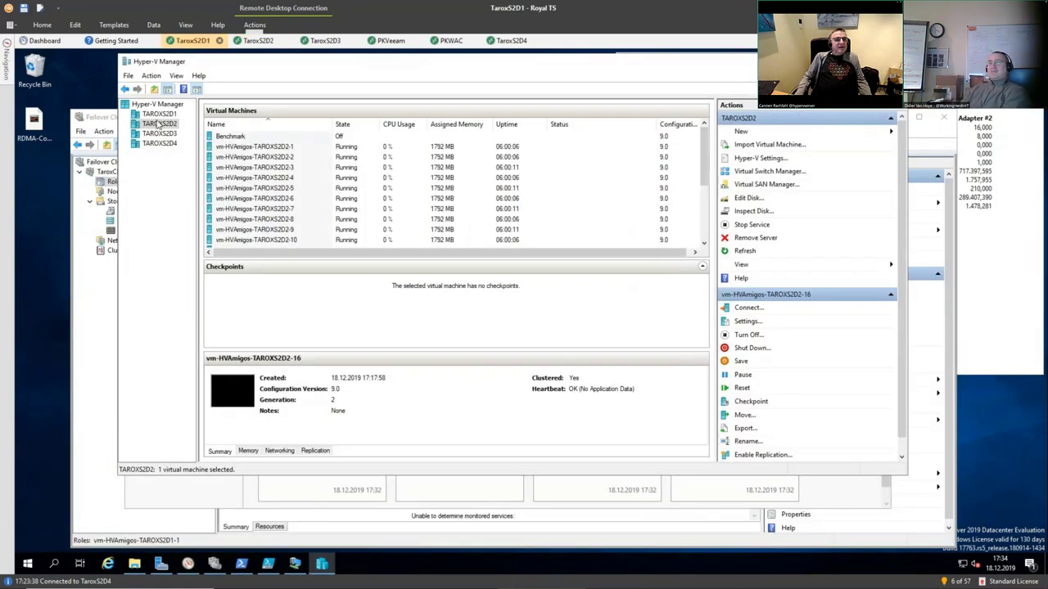
{"action": "scroll", "coordinate": [250, 229], "scroll_direction": "down", "scroll_amount": 4}
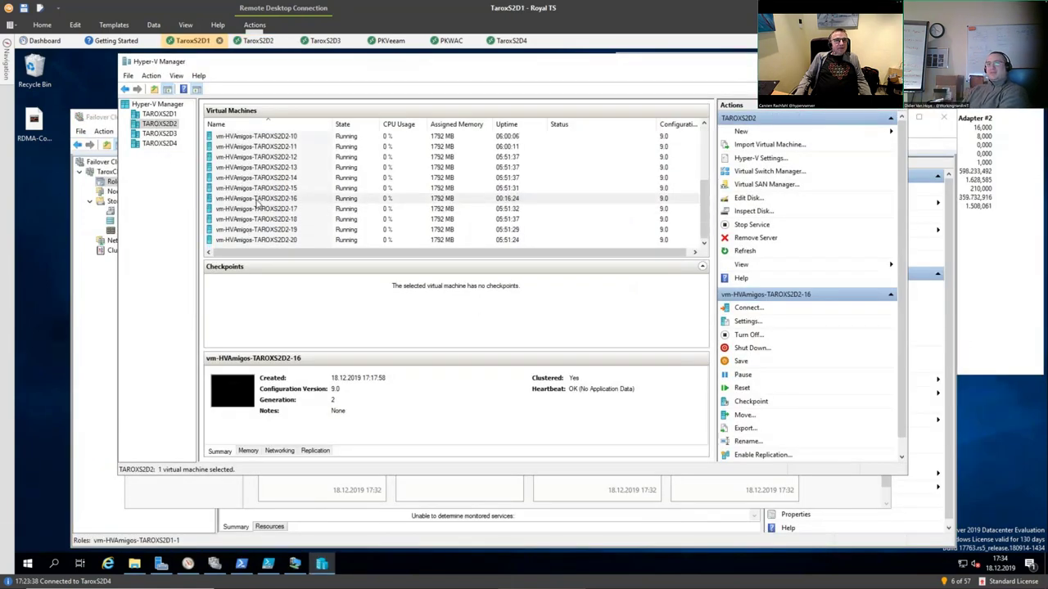
{"action": "left_click", "coordinate": [256, 201]}
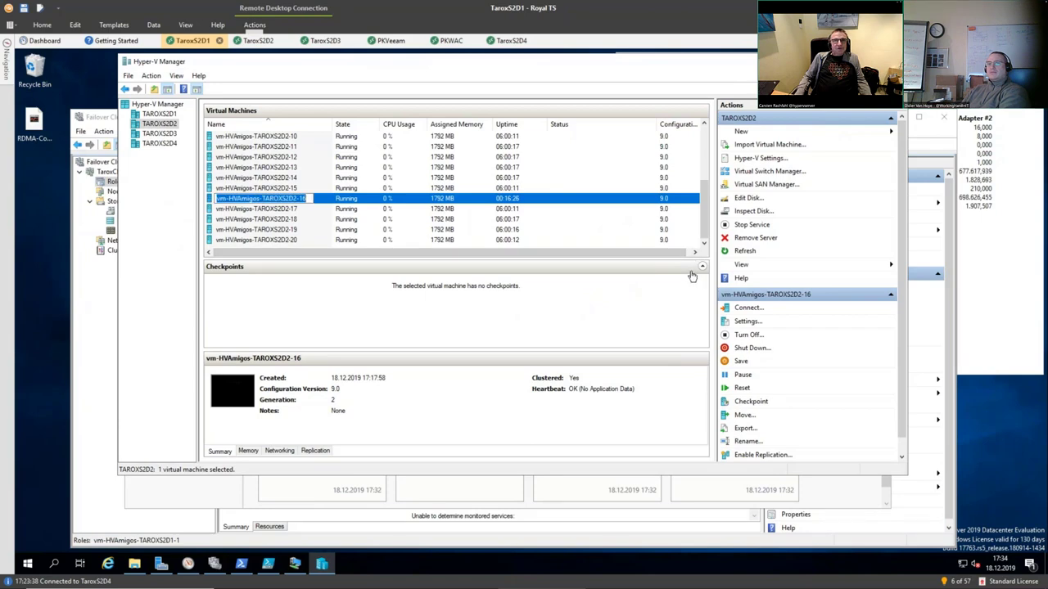
Select the vm-HVAmigos-TAROXS2D2-16 role in Failover Cluster Manager and connect to its console at 1366 by 768 pixels
{"action": "left_click", "coordinate": [97, 315]}
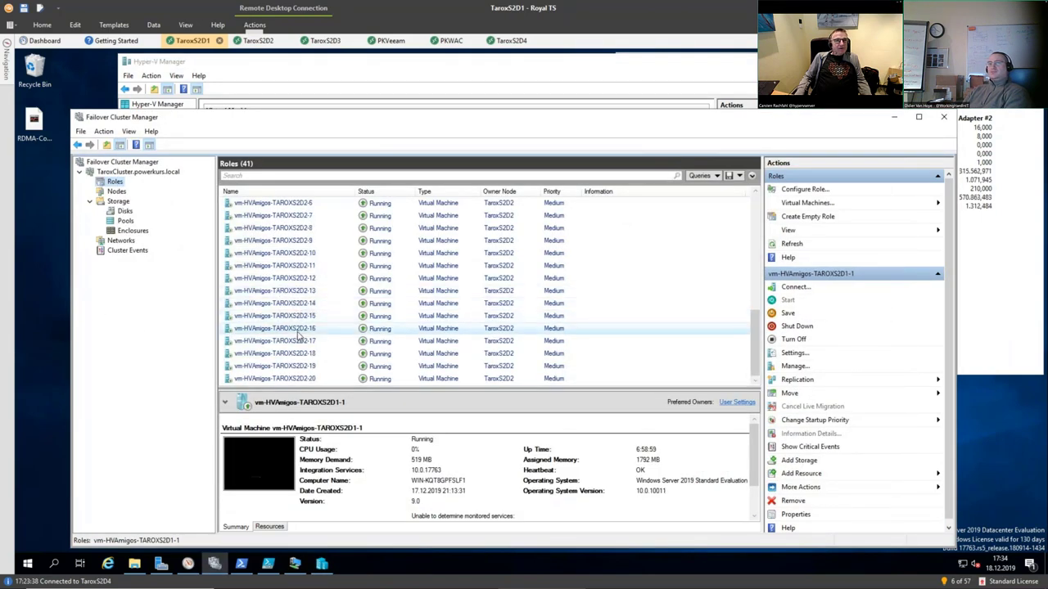
{"action": "left_click", "coordinate": [300, 331]}
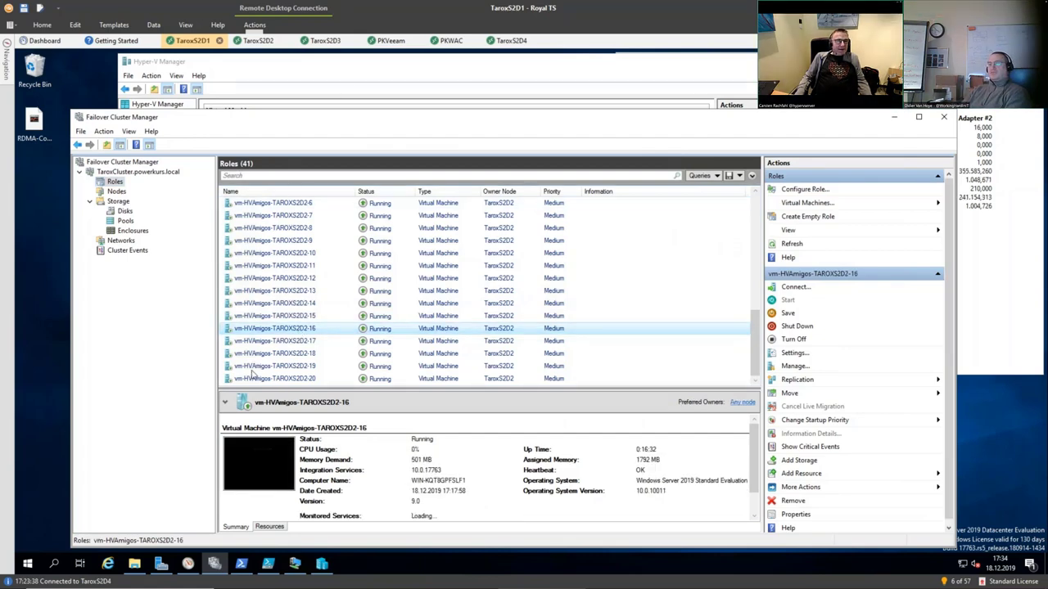
{"action": "left_click", "coordinate": [242, 455]}
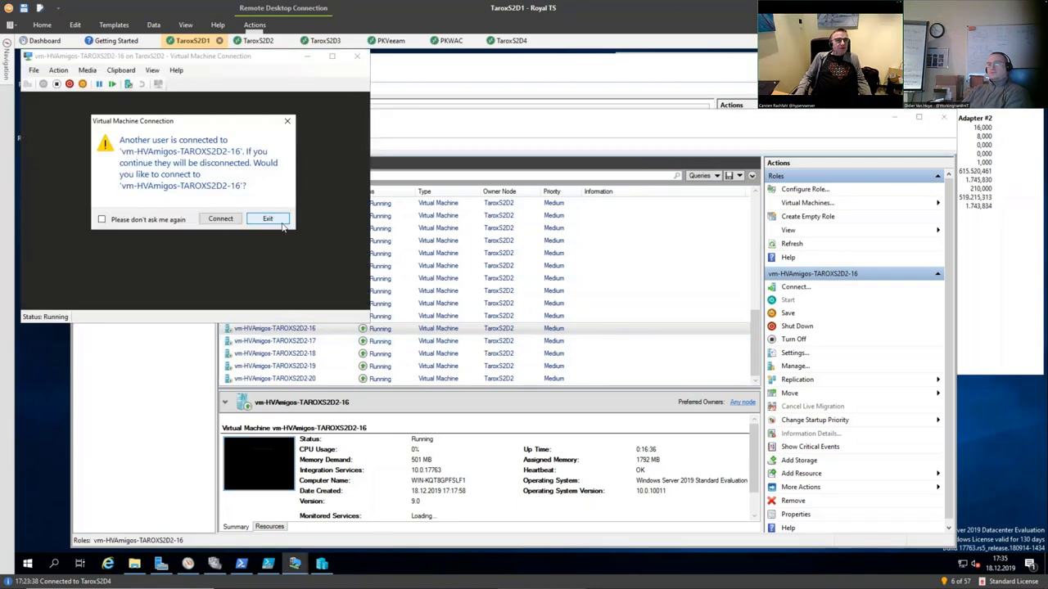
{"action": "left_click", "coordinate": [268, 219]}
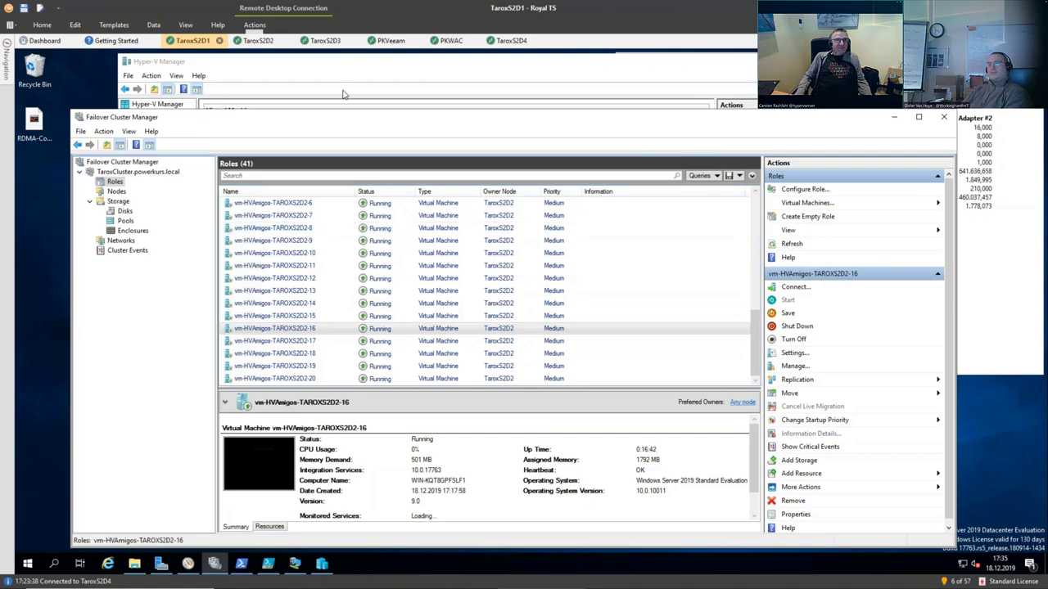
{"action": "double_click", "coordinate": [277, 446]}
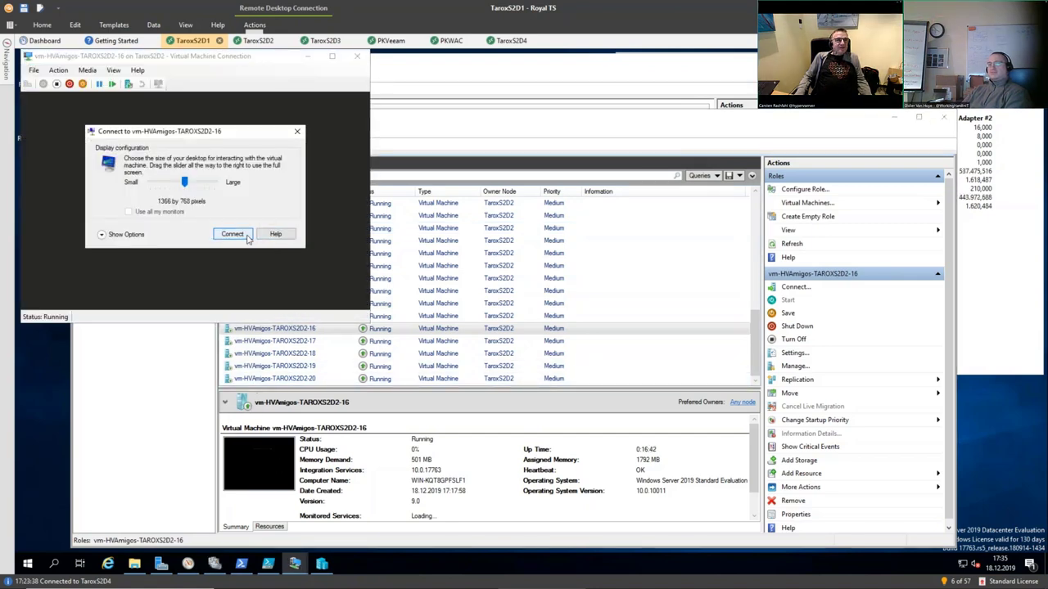
{"action": "left_click", "coordinate": [233, 235]}
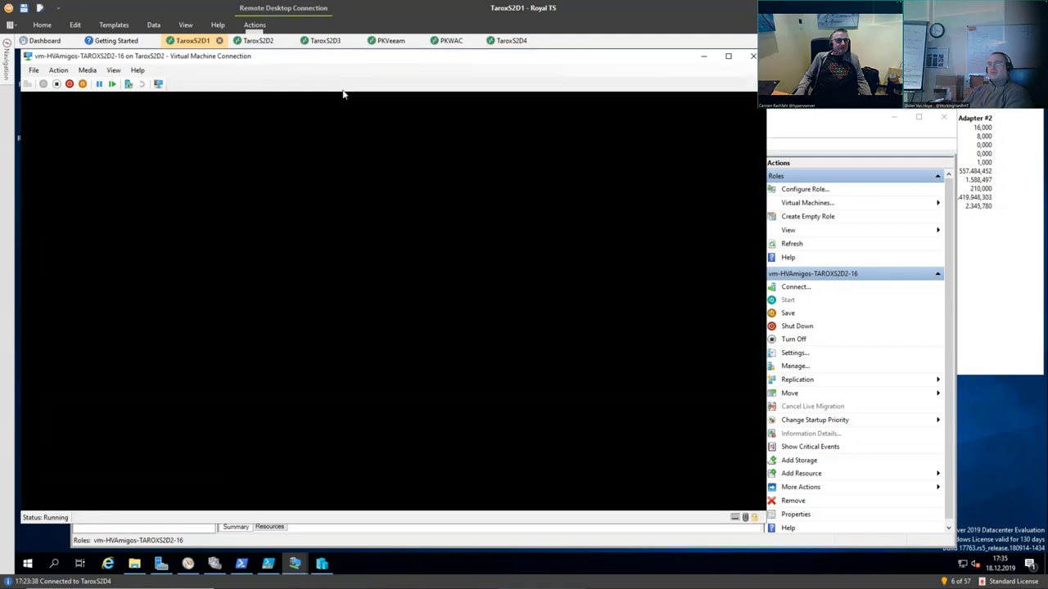